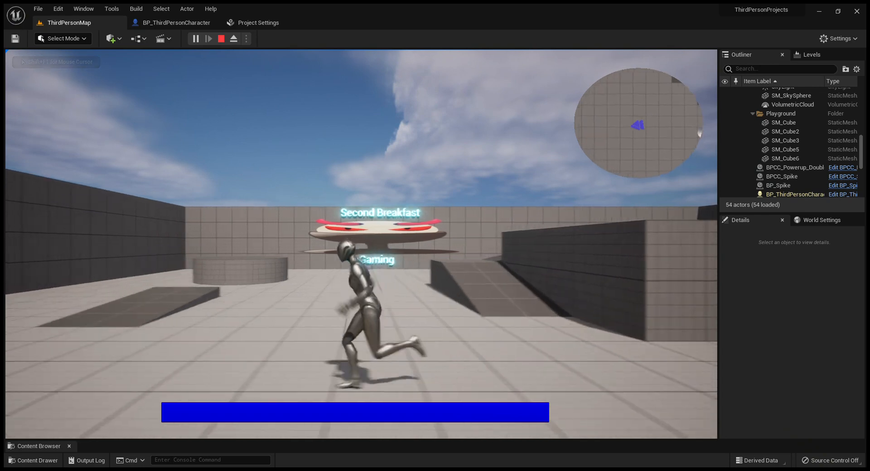
# Step: Run the character around the level and into the spike to test the minimap and health bar, and end the play session
pyautogui.press('w')
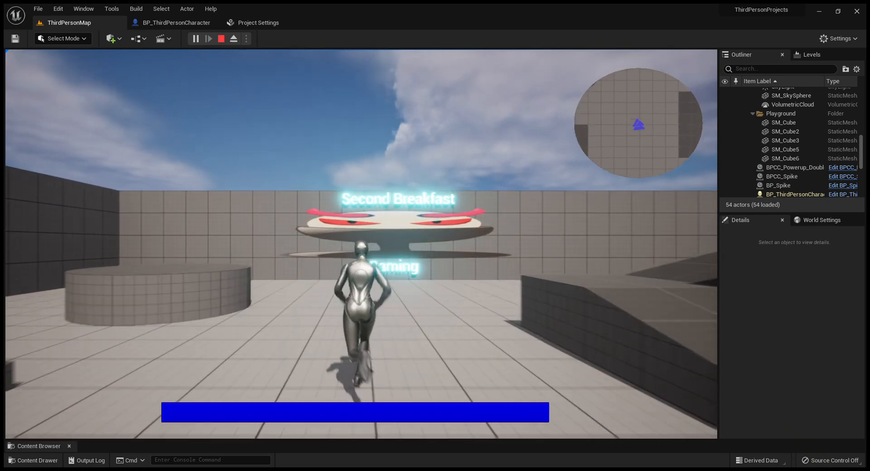
pyautogui.press('w')
pyautogui.press('d')
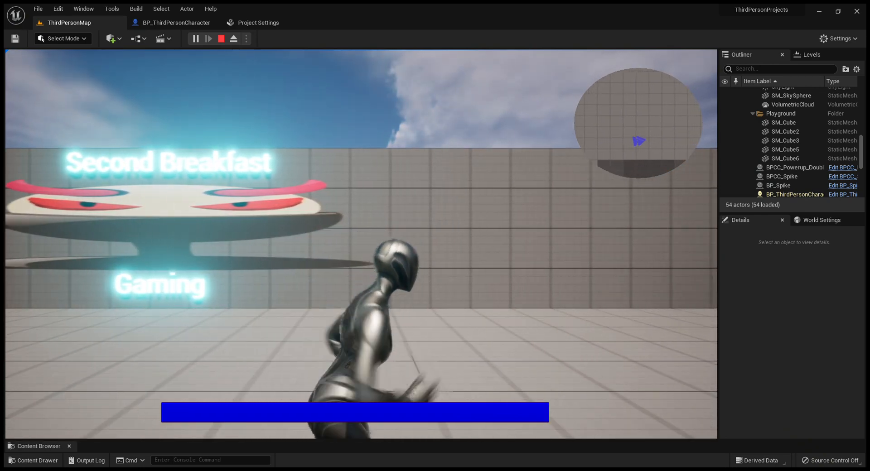
pyautogui.press('s')
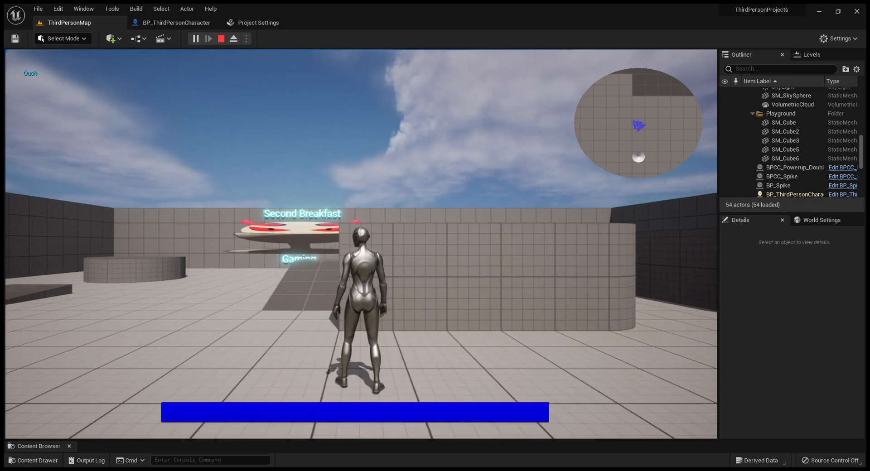
pyautogui.press('s')
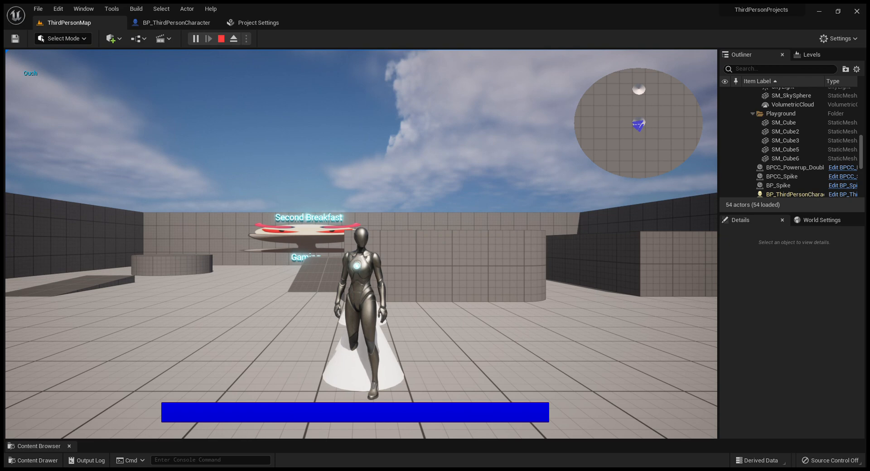
pyautogui.press('a')
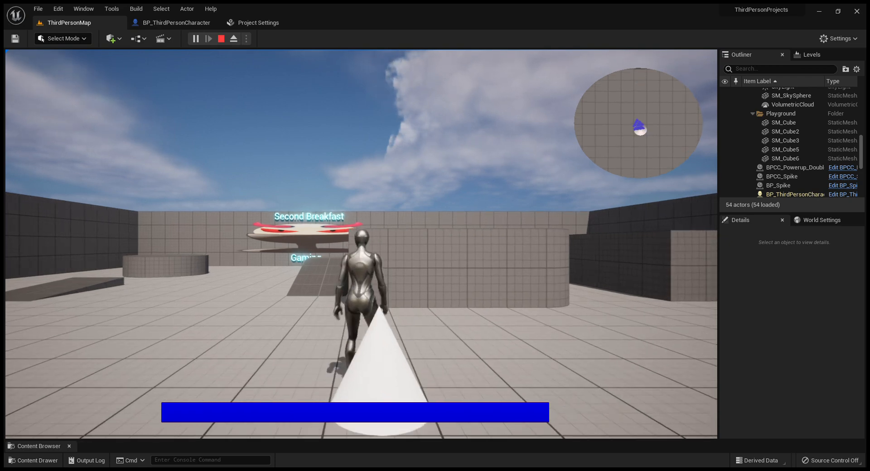
pyautogui.press('w')
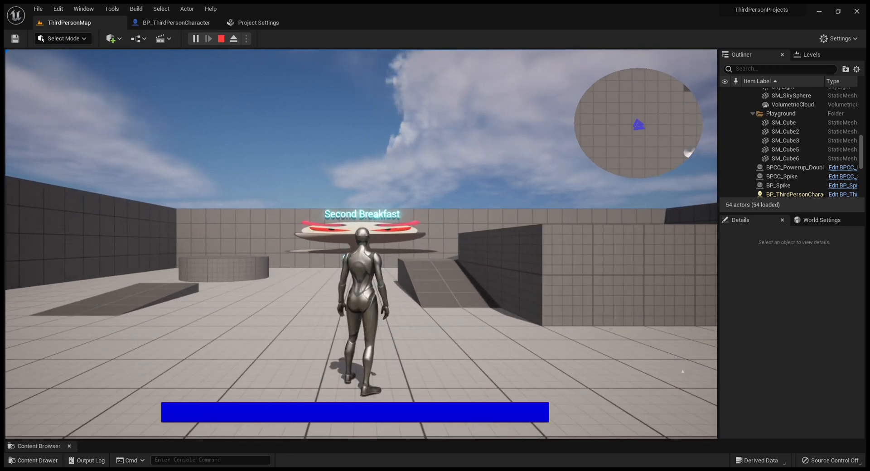
pyautogui.press('a')
pyautogui.press('w')
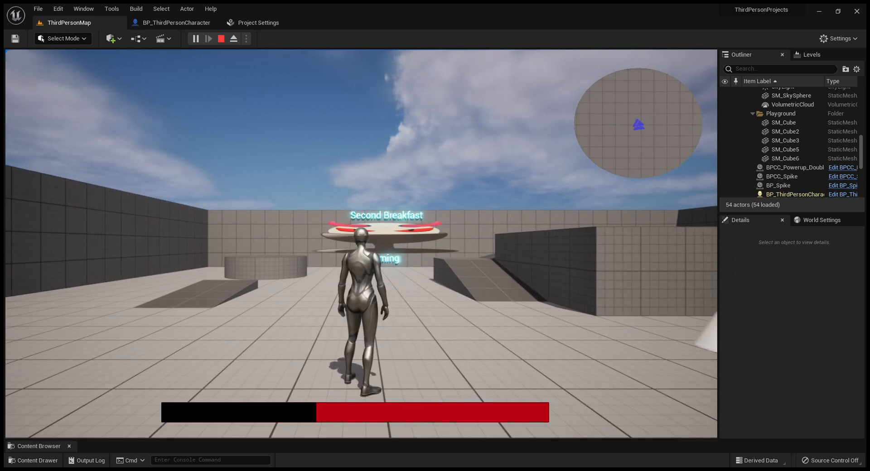
pyautogui.press('w')
pyautogui.press('d')
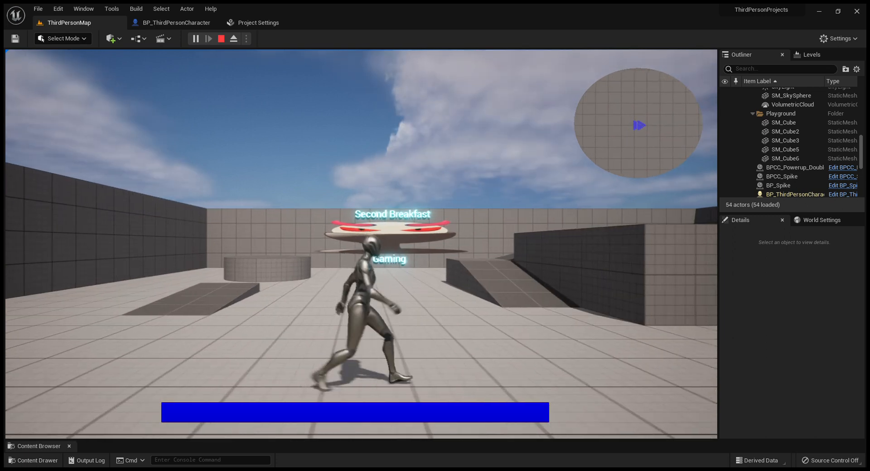
pyautogui.press('w')
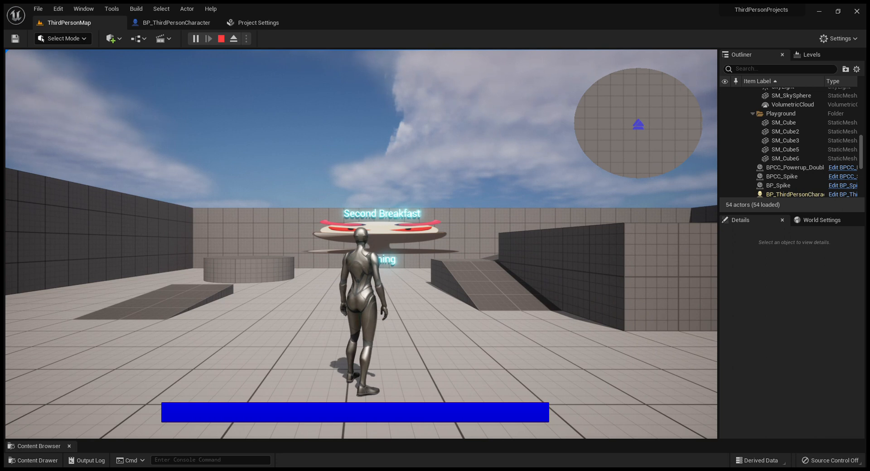
pyautogui.press('Escape')
pyautogui.click(325, 330)
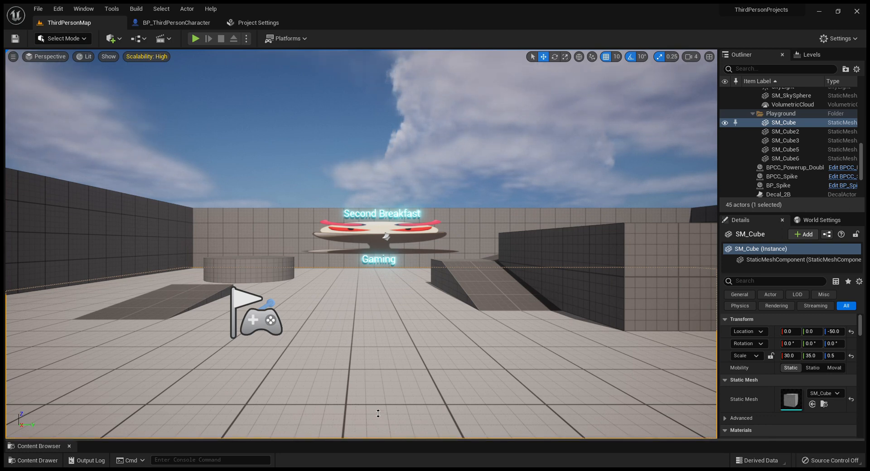
# Step: Create a widget blueprint named WBP_PauseMenu in the Tutorial/Widgets folder and open it for editing
pyautogui.moveTo(376, 439); pyautogui.dragTo(368, 323)
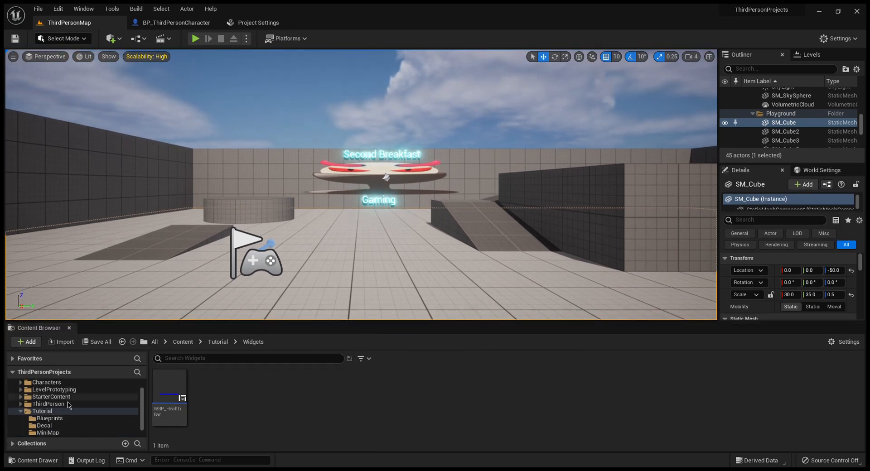
pyautogui.scroll(2, 69, 411)
pyautogui.scroll(-3, 63, 409)
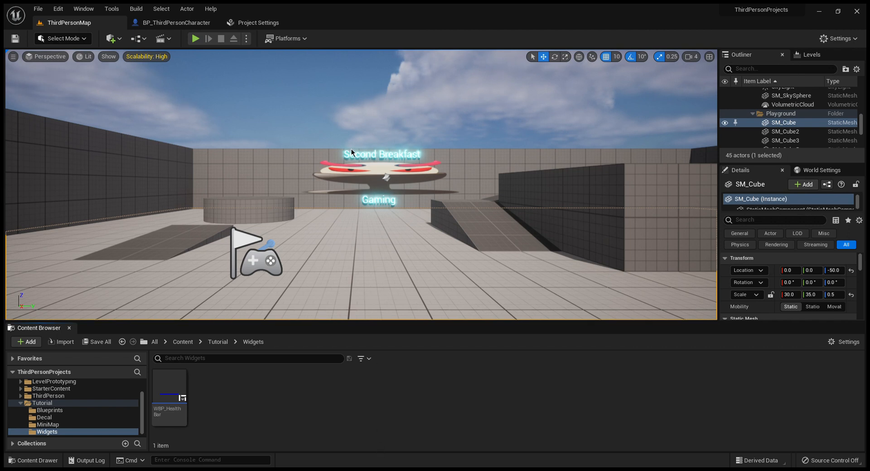
pyautogui.write('WBP_M')
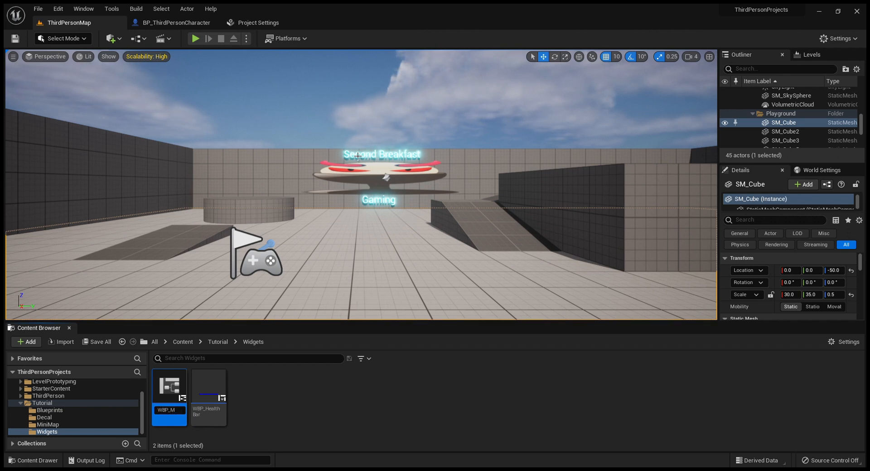
pyautogui.press('BackSpace')
pyautogui.write('ain')
pyautogui.press('BackSpace')
pyautogui.press('BackSpace')
pyautogui.press('BackSpace')
pyautogui.press('BackSpace')
pyautogui.write('Pause')
pyautogui.write(' Menu')
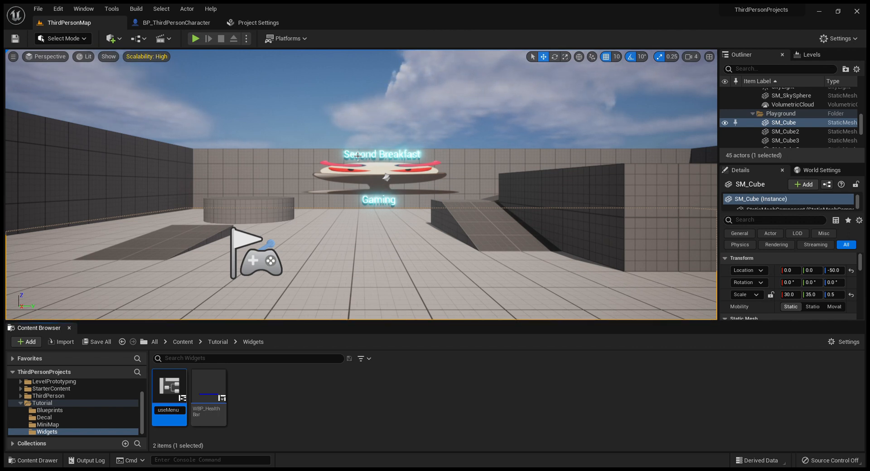
pyautogui.press('Return')
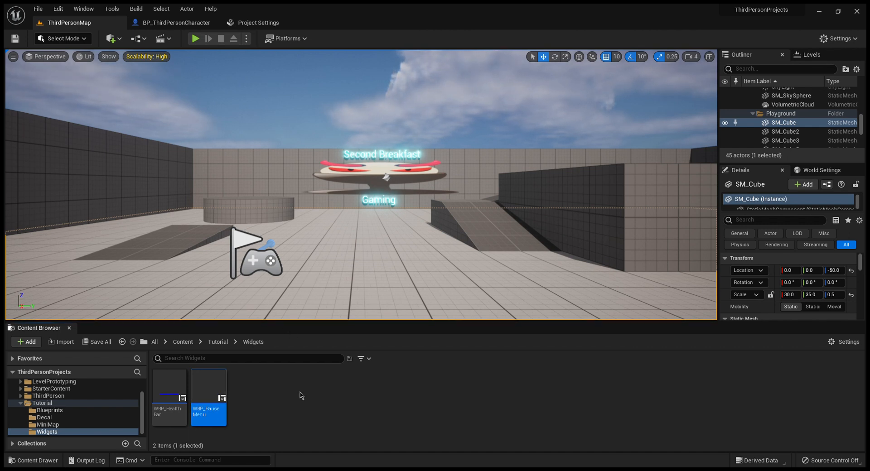
pyautogui.doubleClick(228, 385)
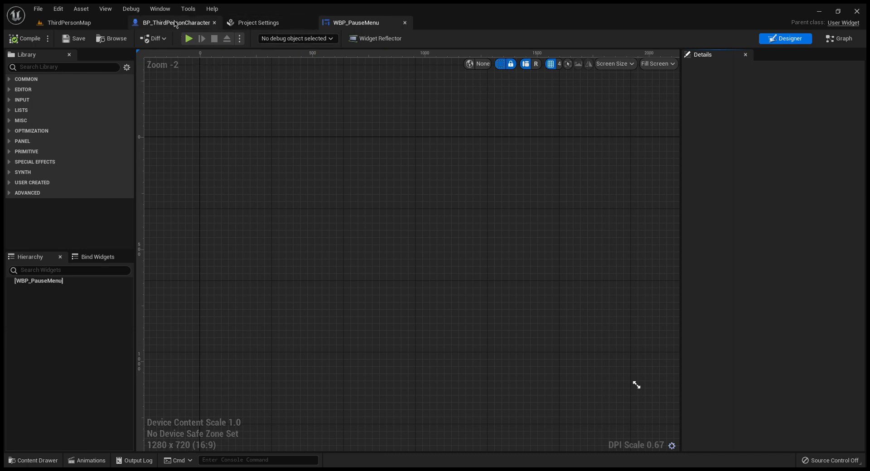
# Step: Add an input action mapping named Pause bound to the P key in Project Settings, and close the settings
pyautogui.click(175, 24)
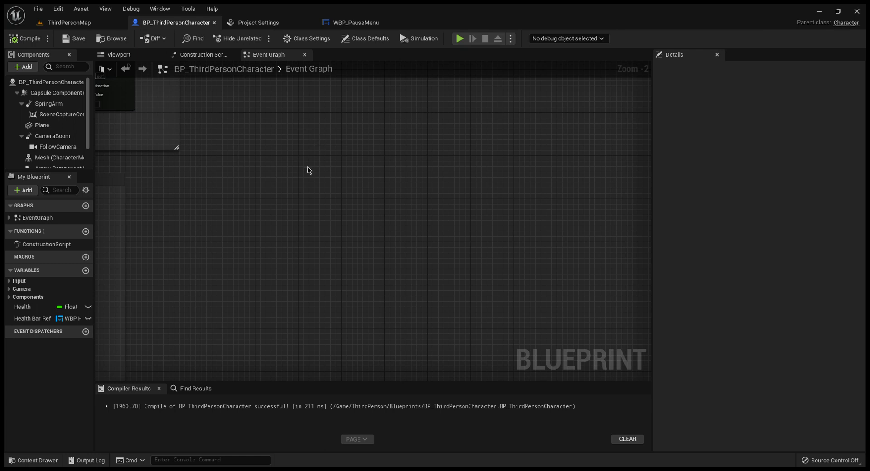
pyautogui.click(263, 24)
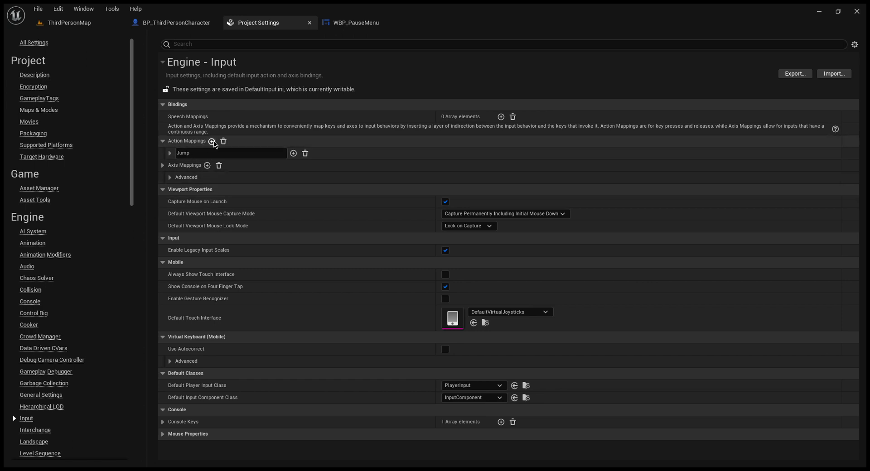
pyautogui.click(211, 141)
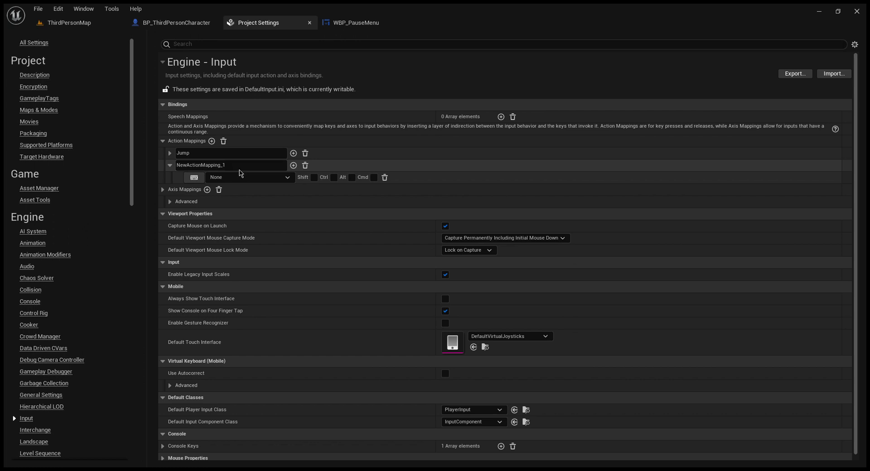
pyautogui.moveTo(240, 171); pyautogui.dragTo(166, 170)
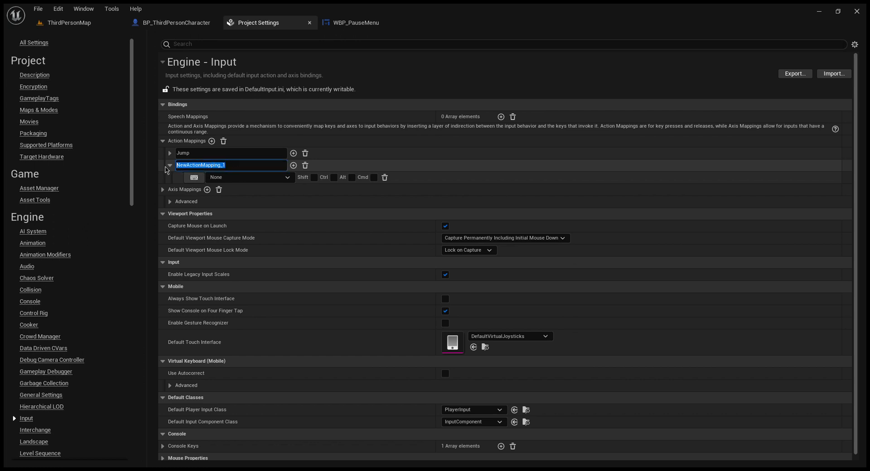
pyautogui.write('Pause')
pyautogui.press('Return')
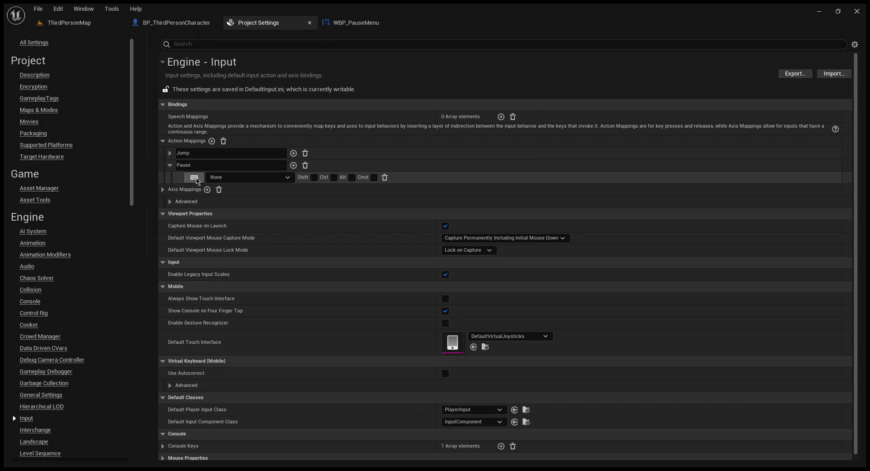
pyautogui.click(195, 181)
pyautogui.press('p')
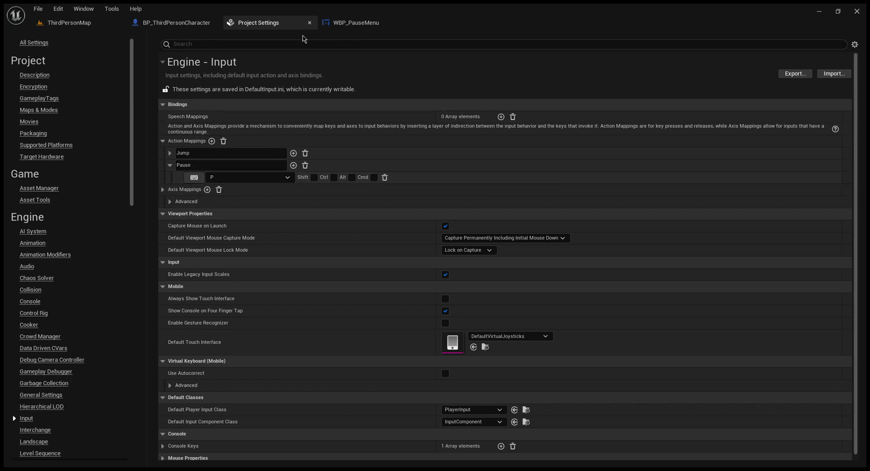
pyautogui.click(310, 23)
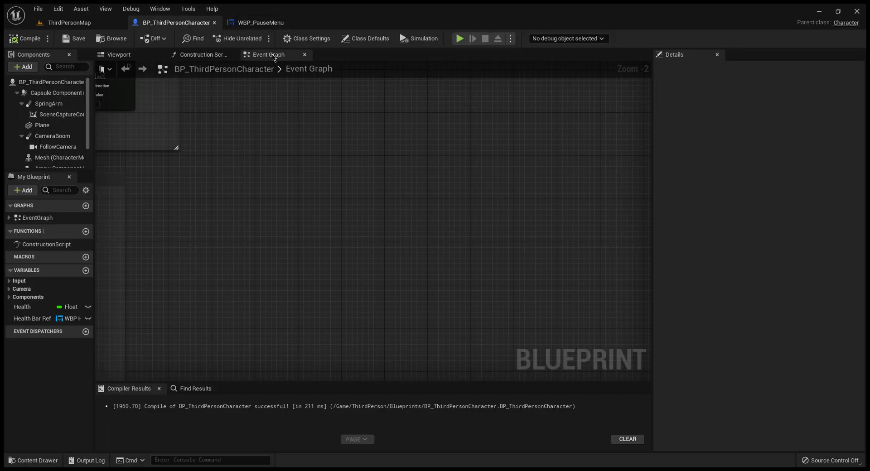
# Step: Add a Canvas Panel to WBP_PauseMenu and place a text block near its top centre, at about X 872, Y 52
pyautogui.click(265, 23)
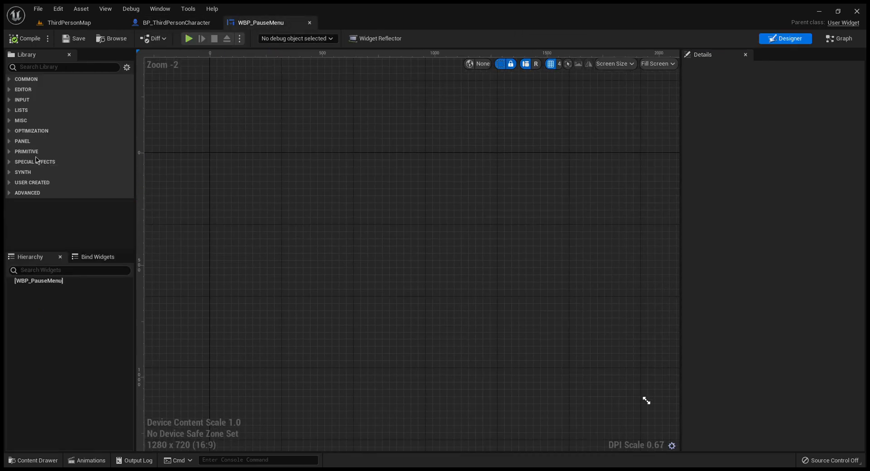
pyautogui.click(10, 141)
pyautogui.moveTo(84, 182); pyautogui.dragTo(259, 213)
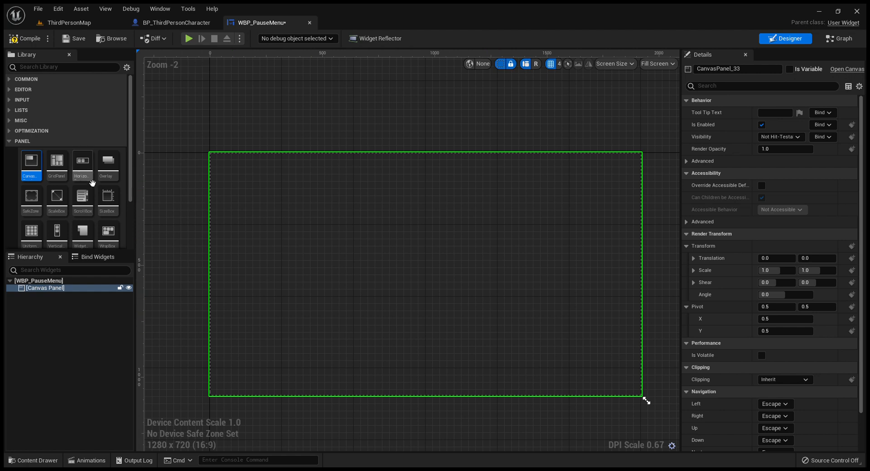
pyautogui.click(9, 79)
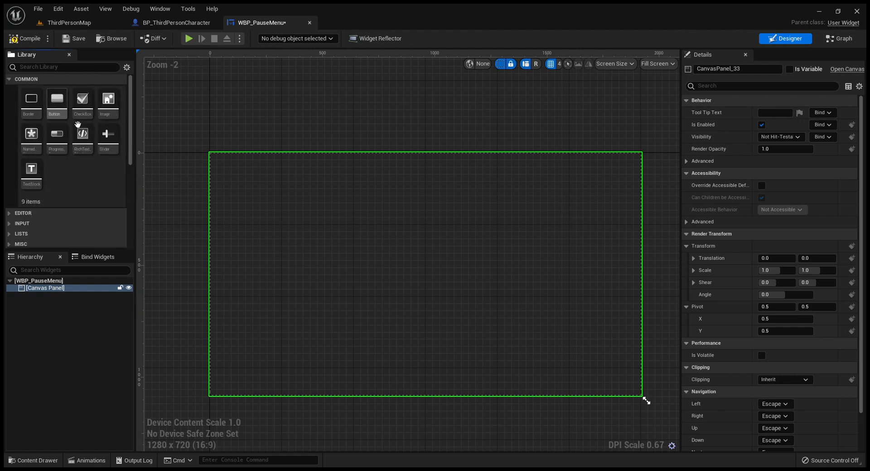
pyautogui.moveTo(41, 176); pyautogui.dragTo(422, 172)
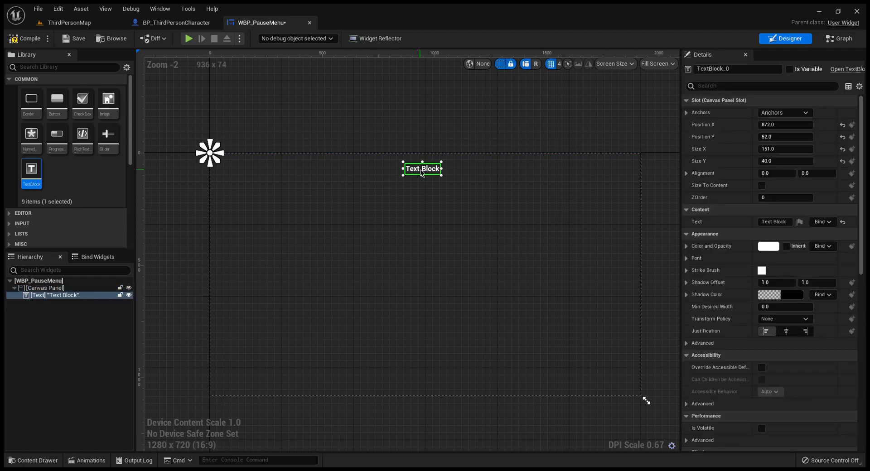
# Step: Make the text block size to its content and set its text to "Pause Menu"
pyautogui.click(761, 185)
pyautogui.click(786, 222)
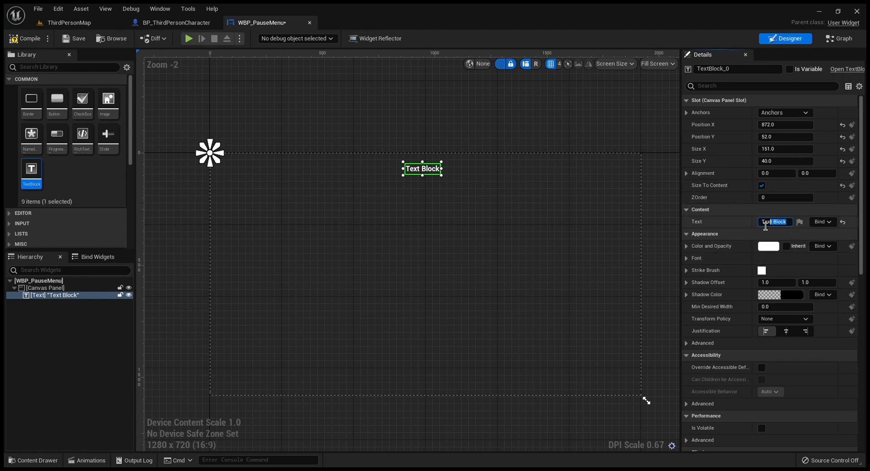
pyautogui.write('Pause Menu')
pyautogui.press('Return')
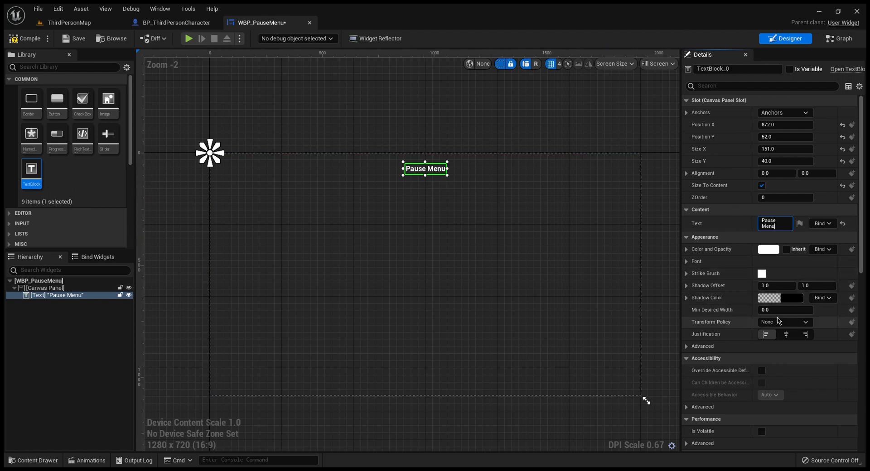
# Step: Set the Pause Menu text's font size to 60 and recentre it horizontally at about X 728
pyautogui.click(686, 261)
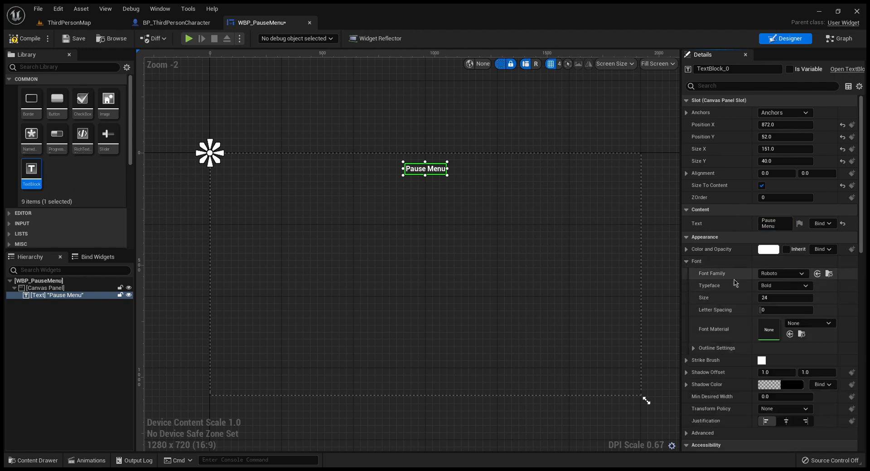
pyautogui.click(789, 306)
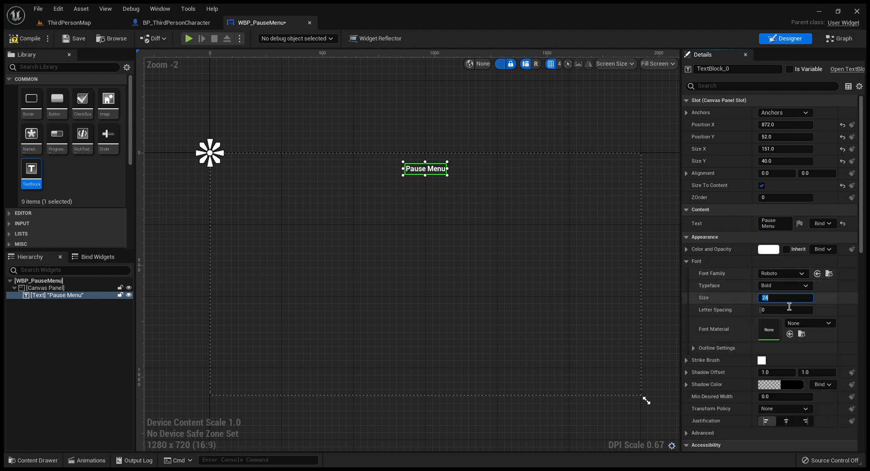
pyautogui.write('60')
pyautogui.press('Return')
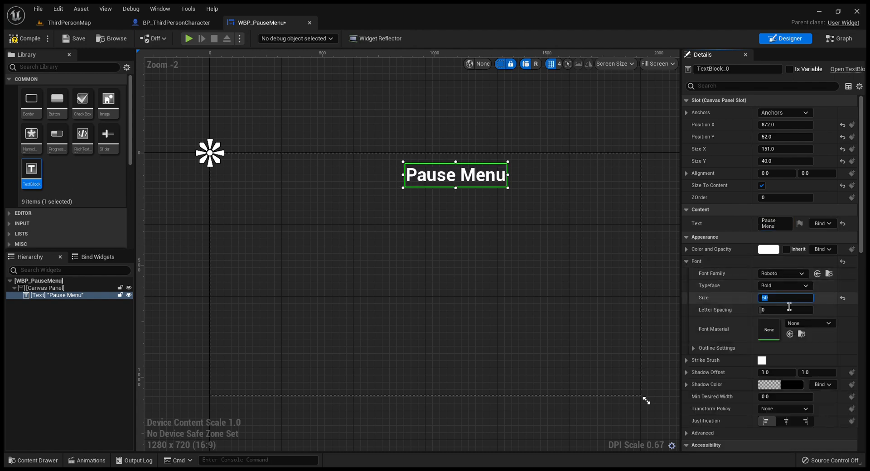
pyautogui.moveTo(446, 177); pyautogui.dragTo(414, 179)
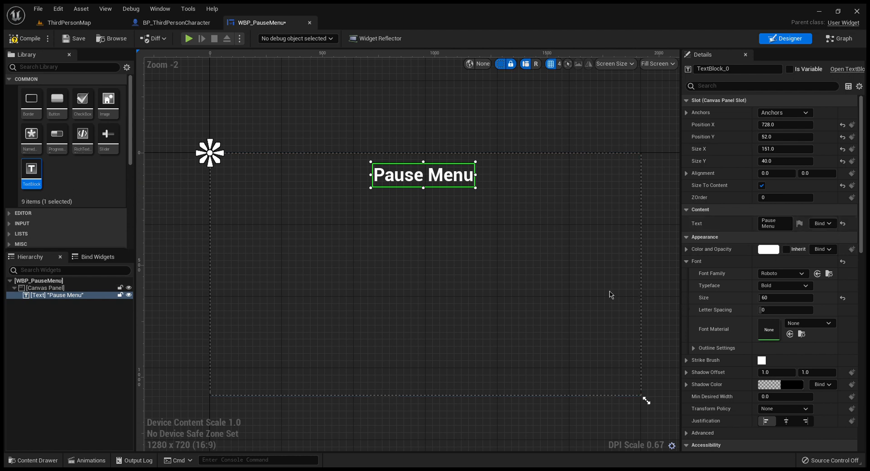
# Step: Change the color of the Pause Menu text to a deep blue
pyautogui.click(615, 273)
pyautogui.moveTo(692, 285); pyautogui.dragTo(692, 263)
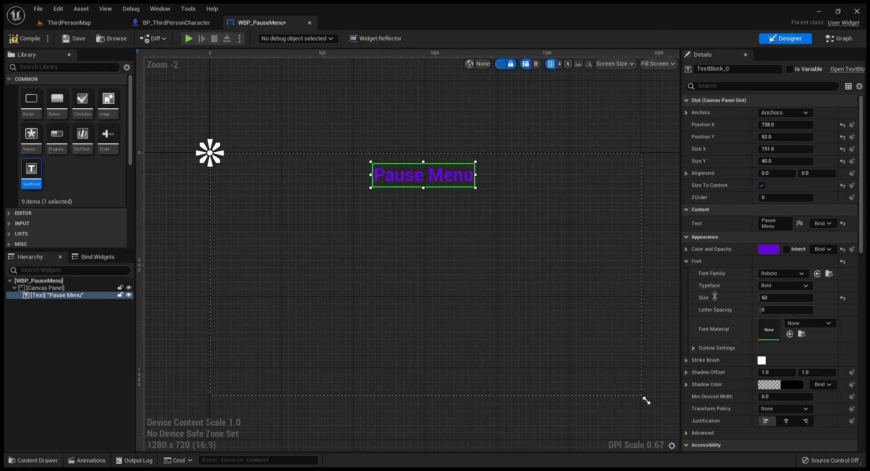
pyautogui.moveTo(715, 294); pyautogui.dragTo(715, 330)
pyautogui.click(614, 280)
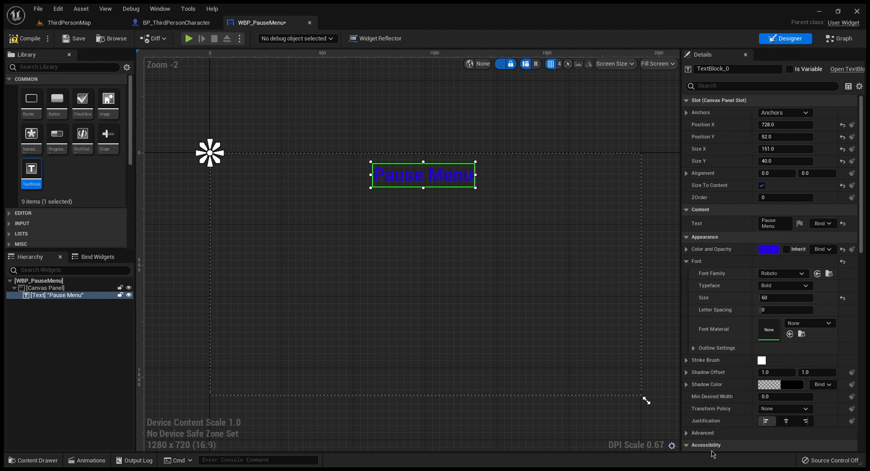
# Step: Lighten the Pause Menu text's color to a pale lavender and anchor it to the canvas's top centre
pyautogui.moveTo(692, 269); pyautogui.dragTo(713, 282)
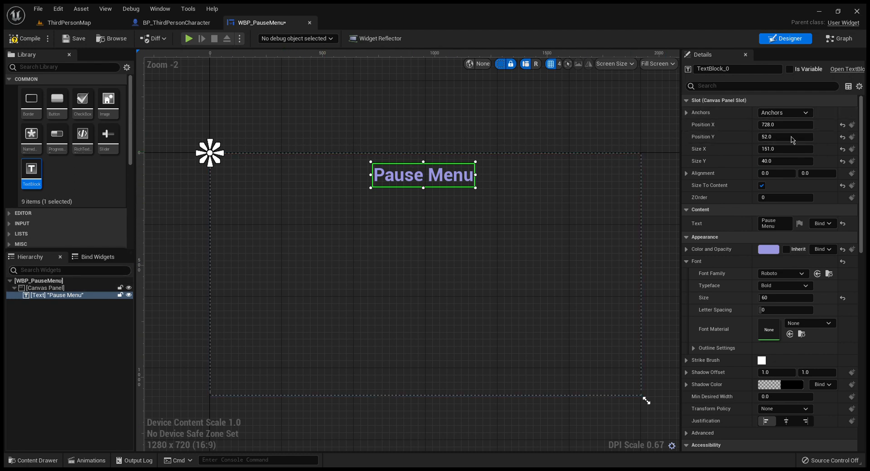
pyautogui.click(790, 139)
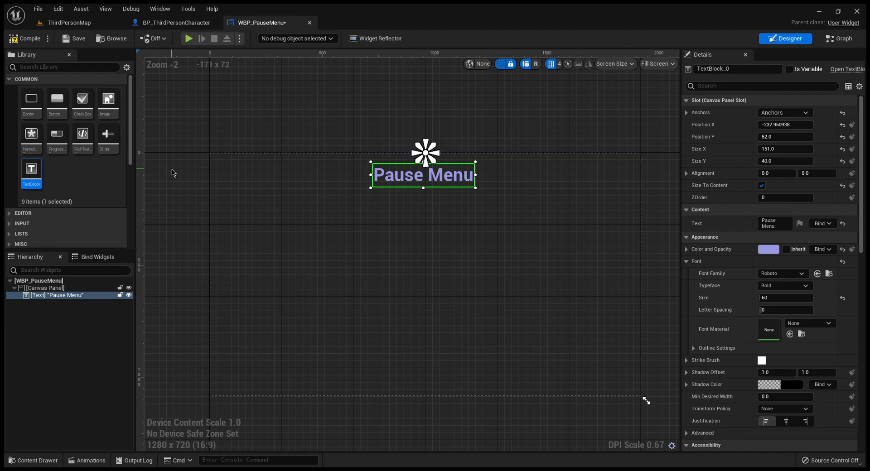
# Step: Place three buttons in a column beneath the Pause Menu title, the upper two at about X 900, Y 312 and X 900, Y 524
pyautogui.moveTo(57, 102); pyautogui.dragTo(413, 226)
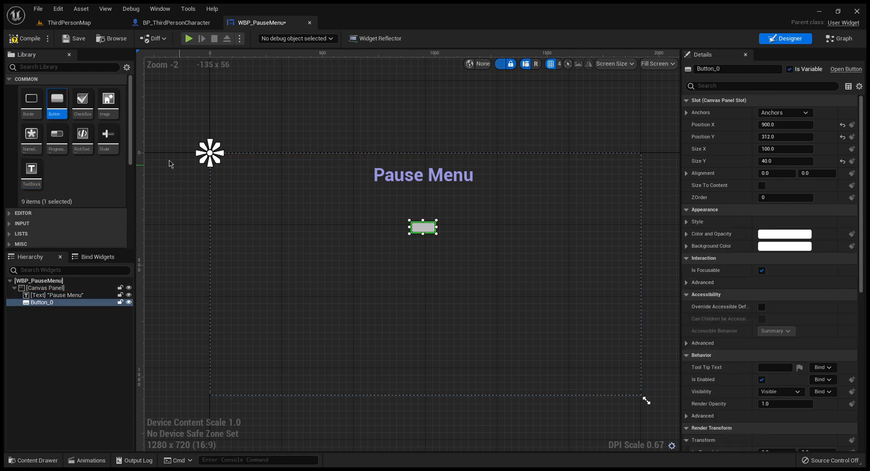
pyautogui.moveTo(221, 185); pyautogui.dragTo(410, 268)
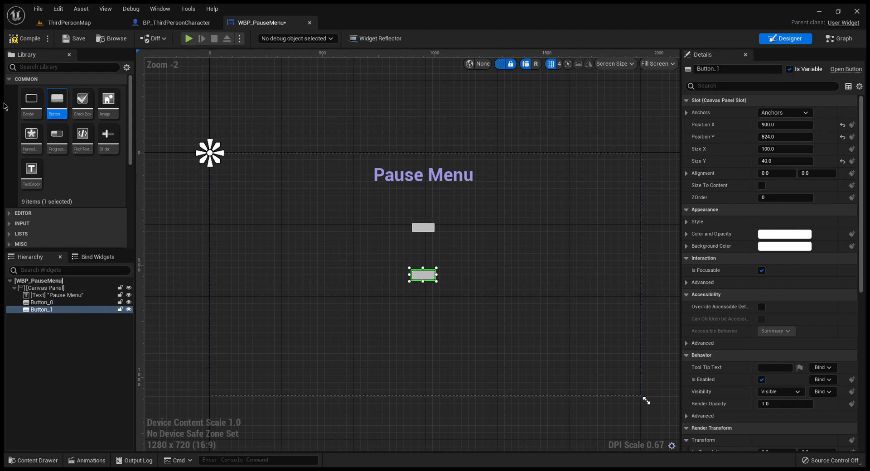
pyautogui.moveTo(56, 103); pyautogui.dragTo(417, 325)
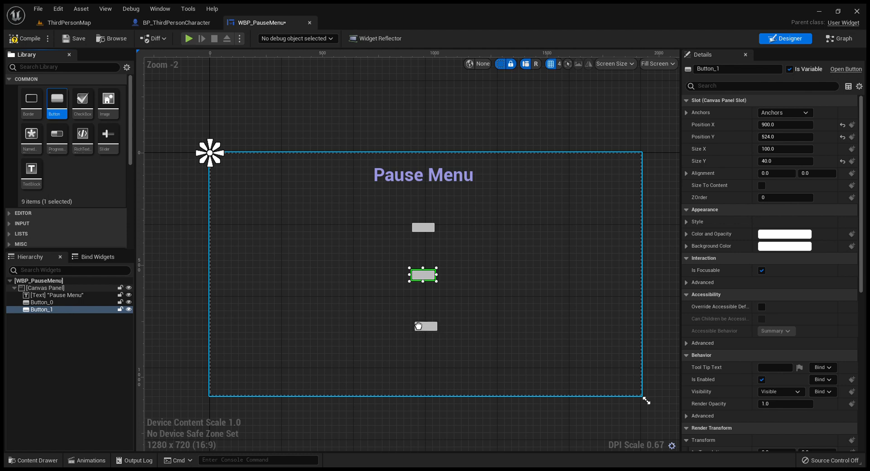
# Step: Make all three buttons size to their content
pyautogui.click(761, 185)
pyautogui.click(429, 279)
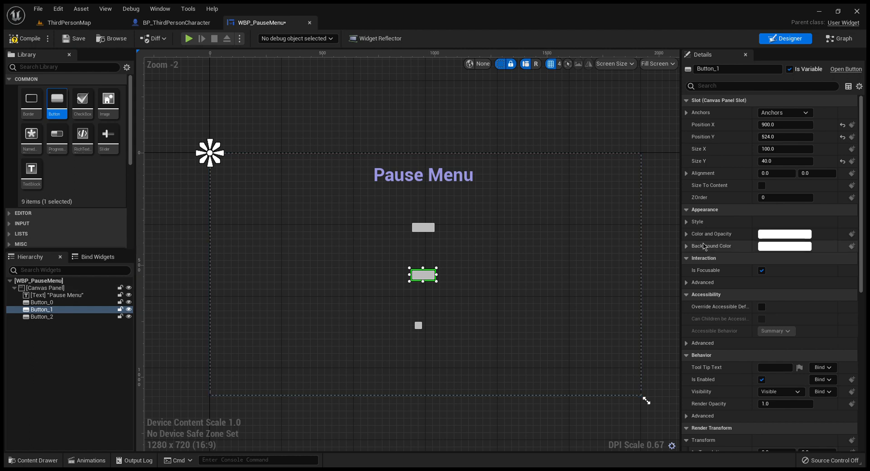
pyautogui.click(761, 186)
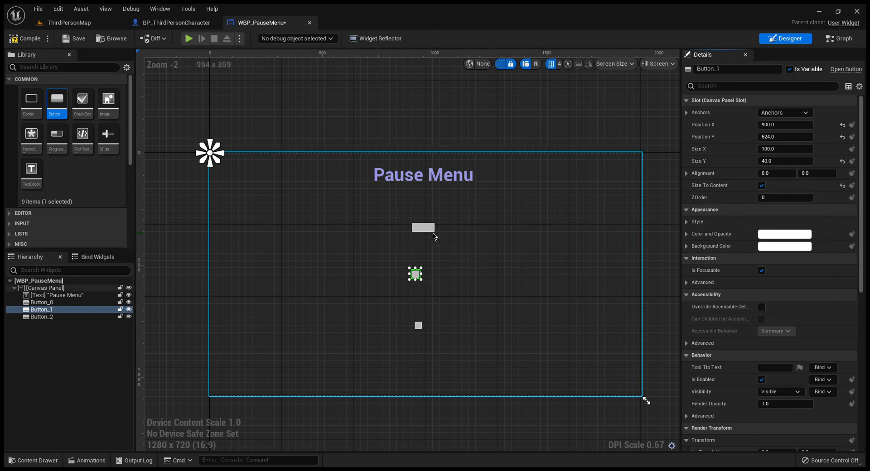
pyautogui.click(425, 228)
pyautogui.click(762, 186)
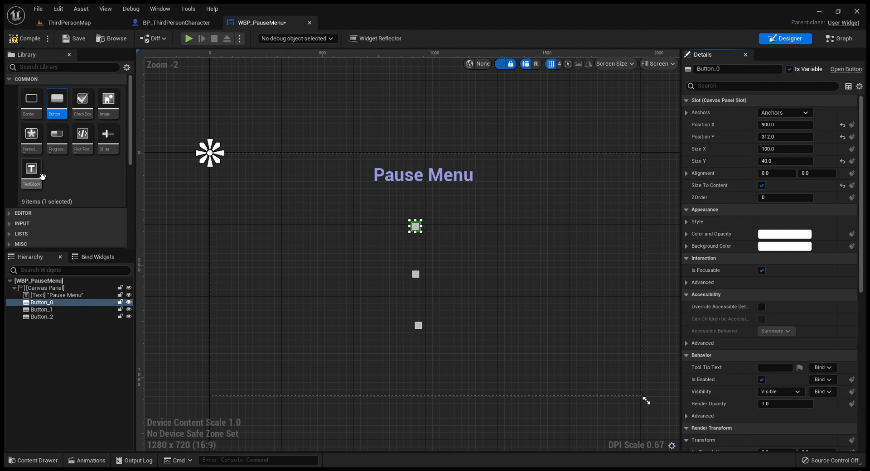
# Step: Add a text block inside the uppermost button and set its text to "Continue"
pyautogui.moveTo(41, 177); pyautogui.dragTo(428, 228)
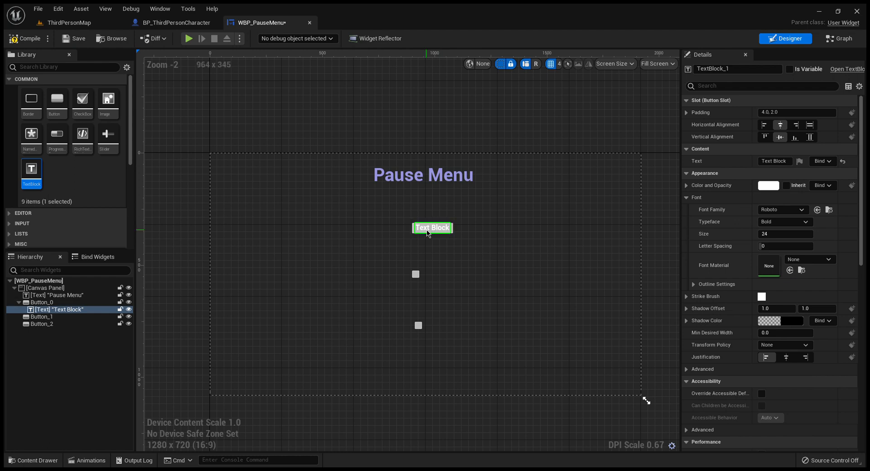
pyautogui.click(432, 235)
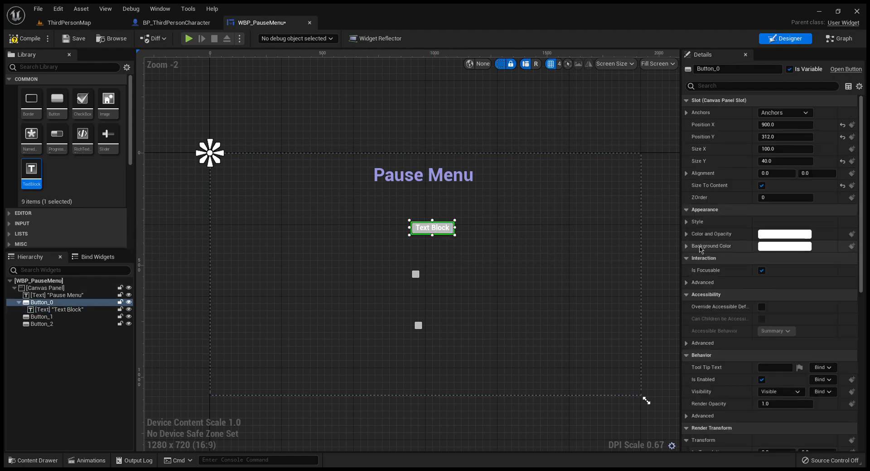
pyautogui.click(437, 228)
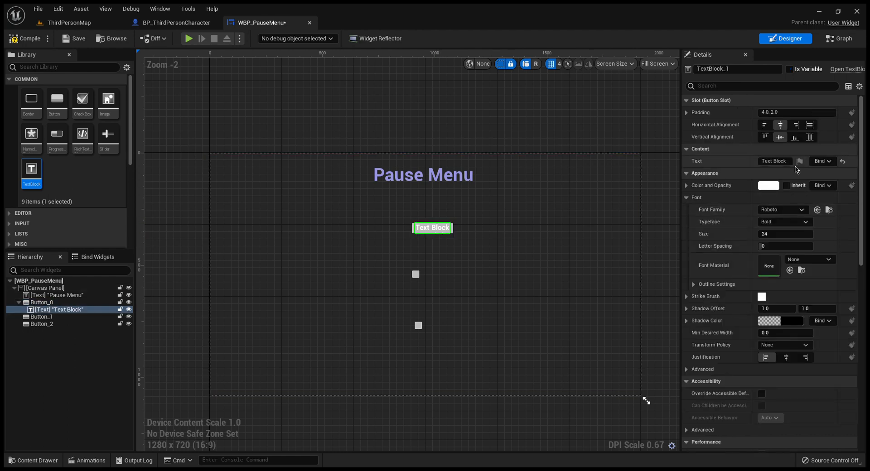
pyautogui.click(792, 164)
pyautogui.write('Continue')
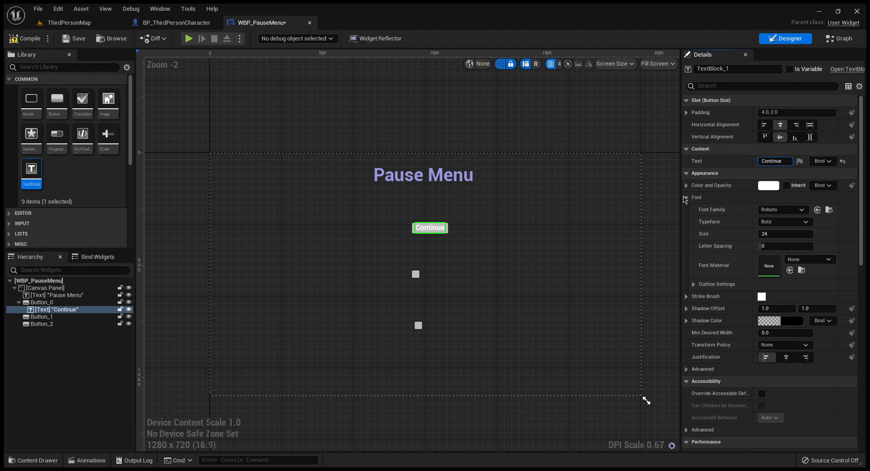
# Step: Set the Continue text's font size to 50
pyautogui.click(780, 235)
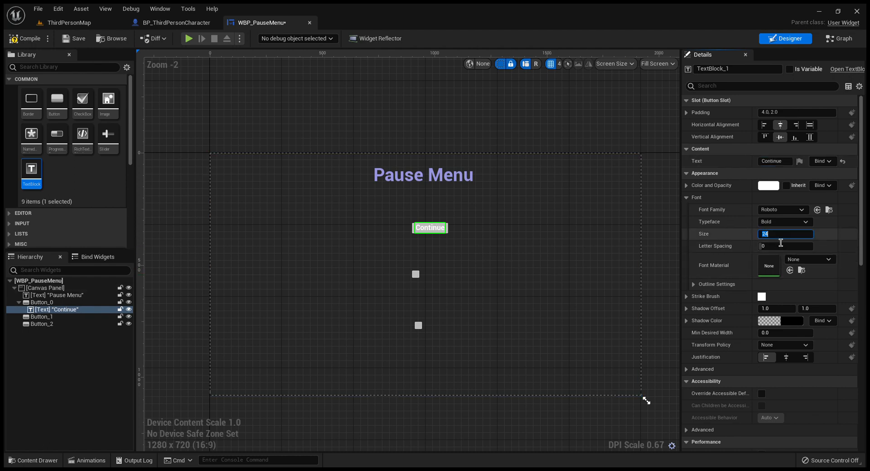
pyautogui.write('50')
pyautogui.press('Return')
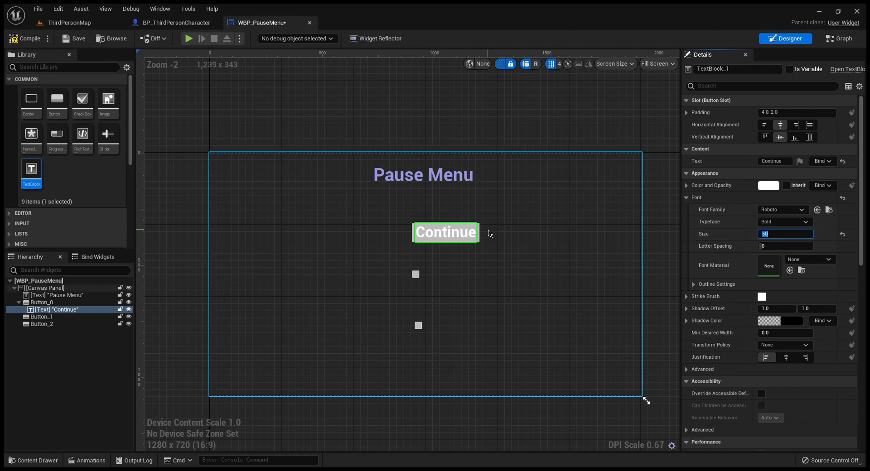
pyautogui.moveTo(444, 233); pyautogui.dragTo(418, 231)
pyautogui.click(430, 229)
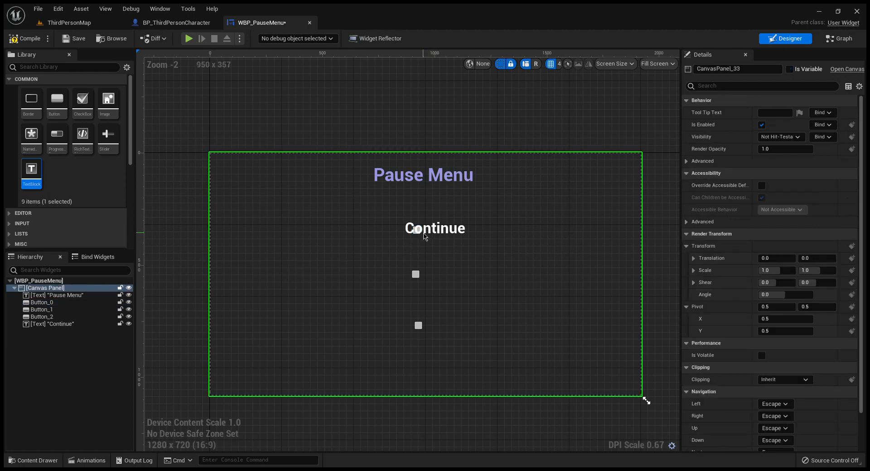
pyautogui.click(416, 231)
pyautogui.click(434, 232)
pyautogui.click(52, 323)
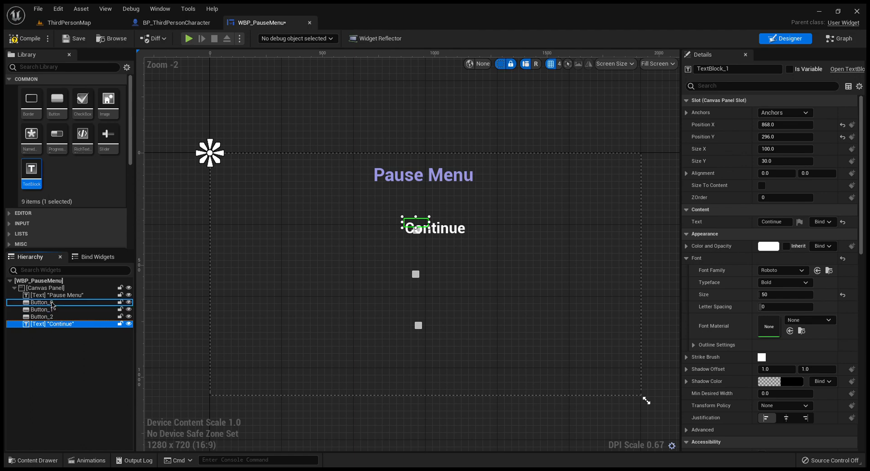
pyautogui.moveTo(52, 324); pyautogui.dragTo(52, 304)
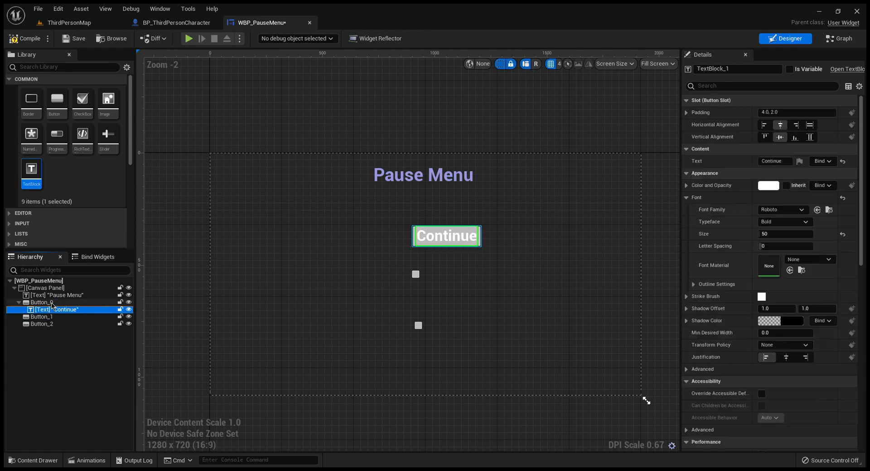
# Step: Anchor the Continue button to the canvas centre and move it under the title at about X -157, Y -261
pyautogui.click(415, 235)
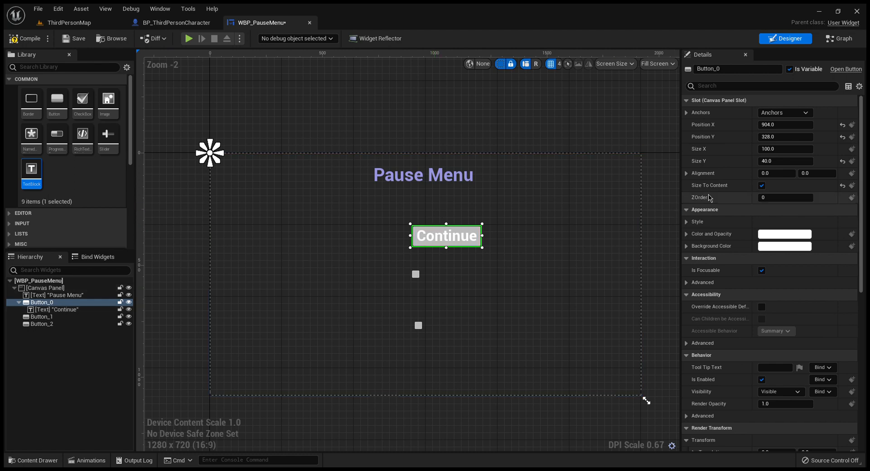
pyautogui.click(792, 165)
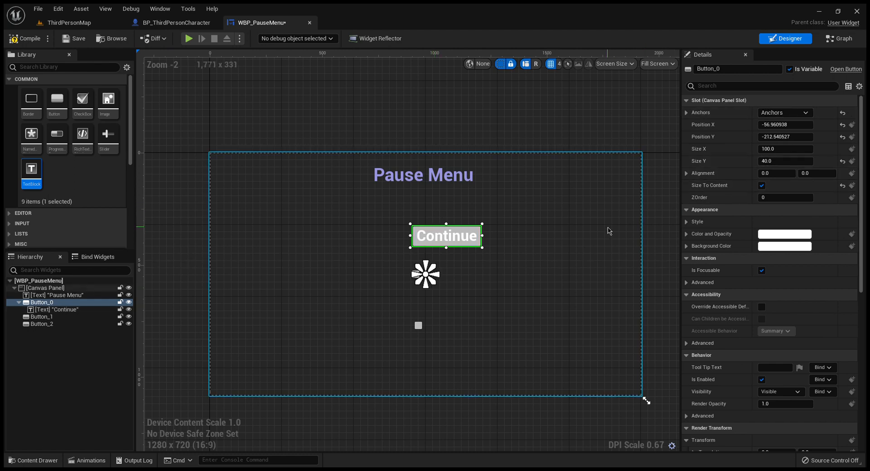
pyautogui.moveTo(455, 236); pyautogui.dragTo(433, 226)
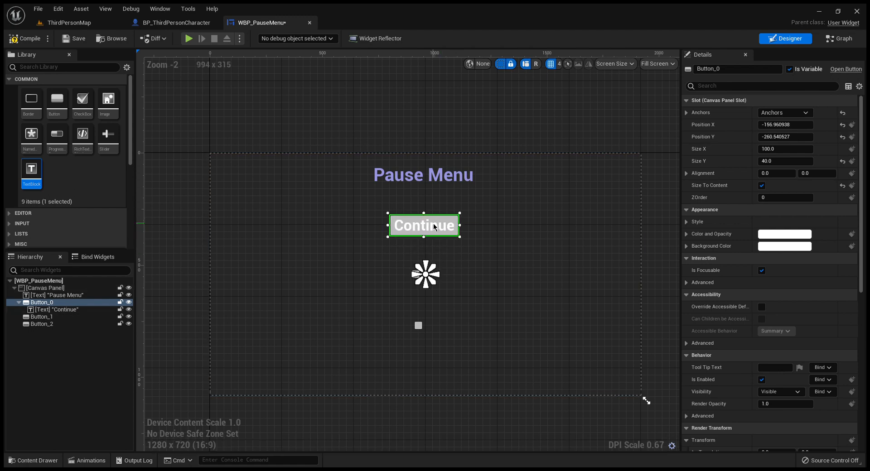
# Step: Add a text block inside the middle button and set its text to "Retry"
pyautogui.click(505, 290)
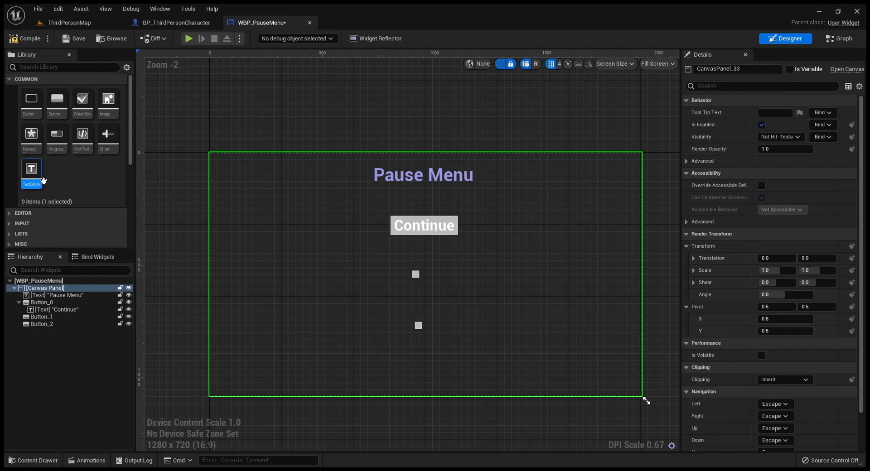
pyautogui.moveTo(44, 184); pyautogui.dragTo(420, 281)
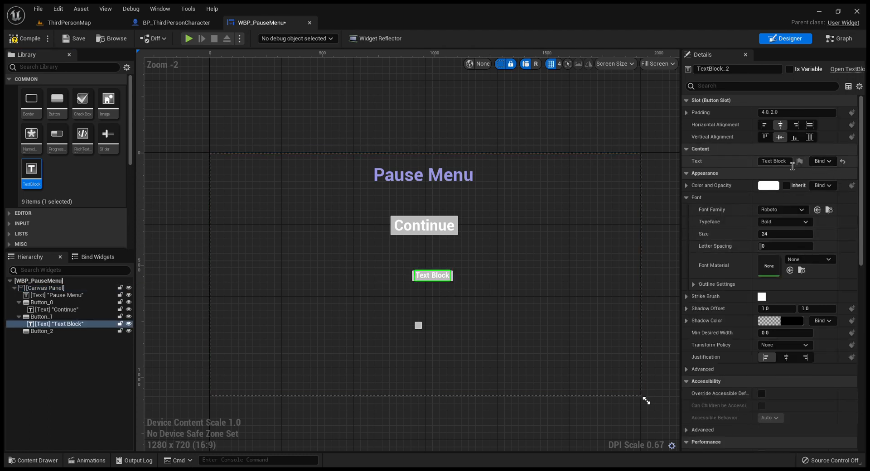
pyautogui.click(789, 163)
pyautogui.write('Retry')
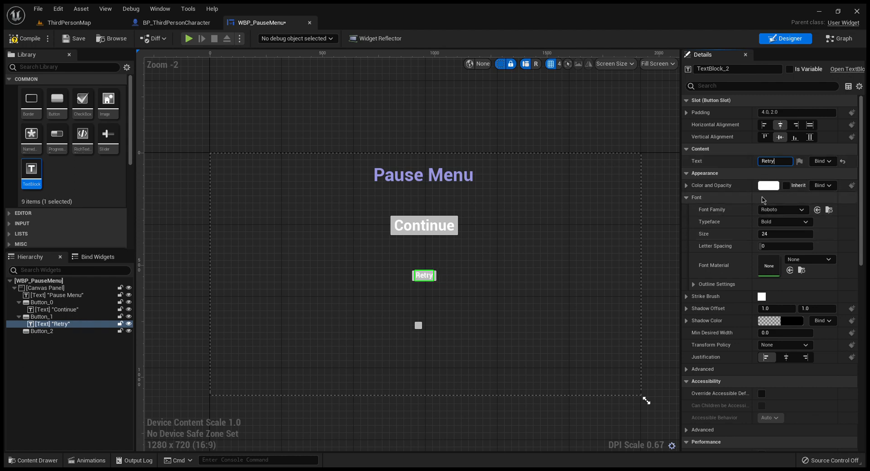
# Step: Rename the middle button's text block widget as Retry
pyautogui.click(697, 75)
pyautogui.write('Retry')
pyautogui.press('Return')
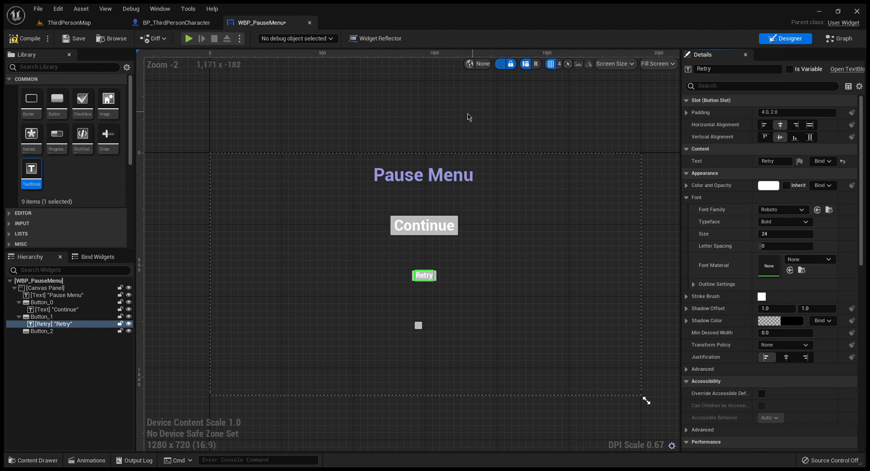
# Step: Rename the uppermost button's text block widget as Continue
pyautogui.click(57, 309)
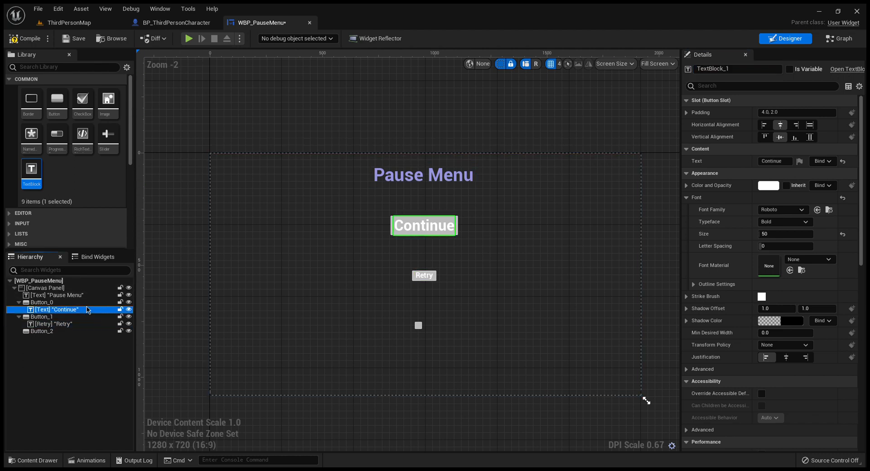
pyautogui.click(739, 69)
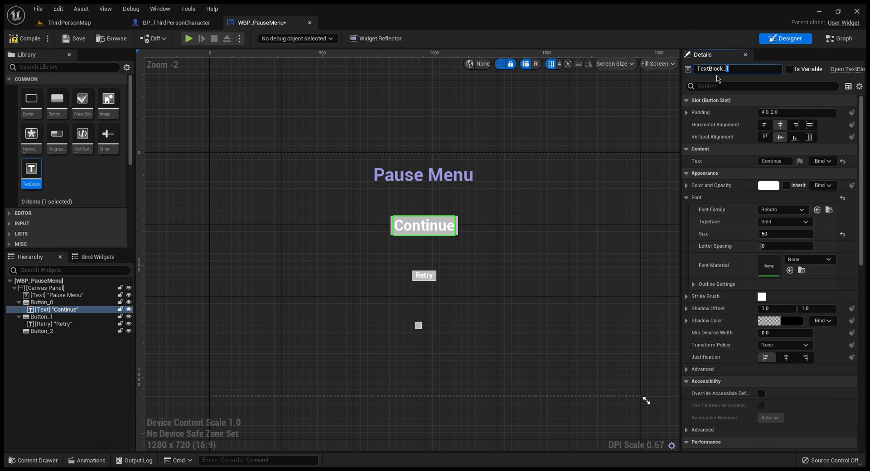
pyautogui.click(742, 69)
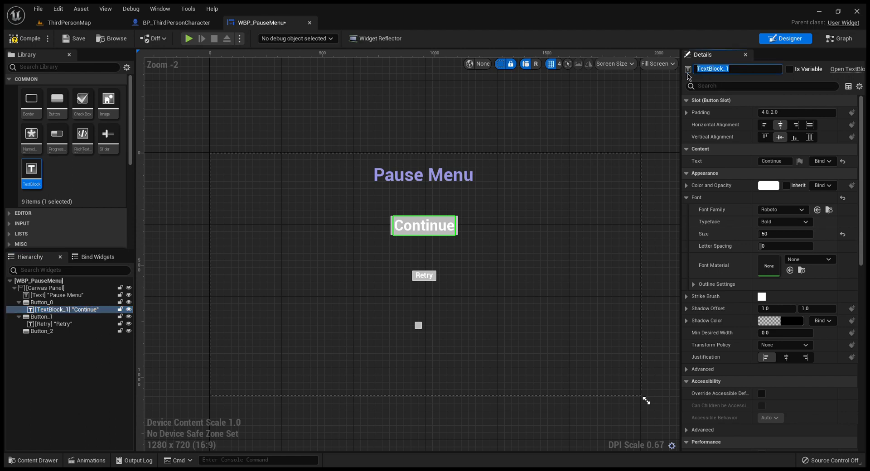
pyautogui.write('Continue')
pyautogui.press('Return')
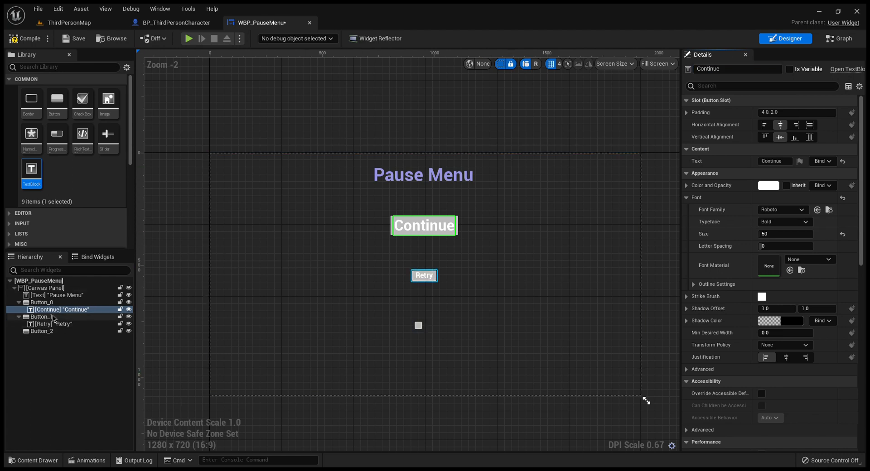
# Step: Try to rename the button widget that holds the Continue text
pyautogui.click(42, 302)
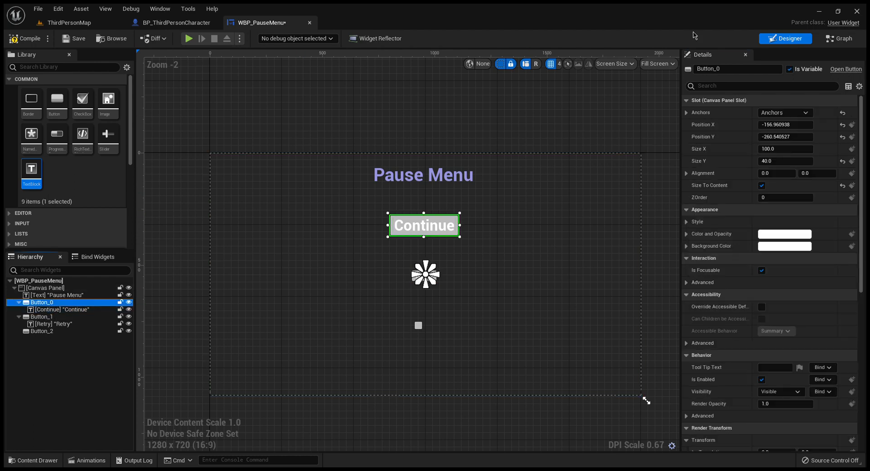
pyautogui.click(738, 69)
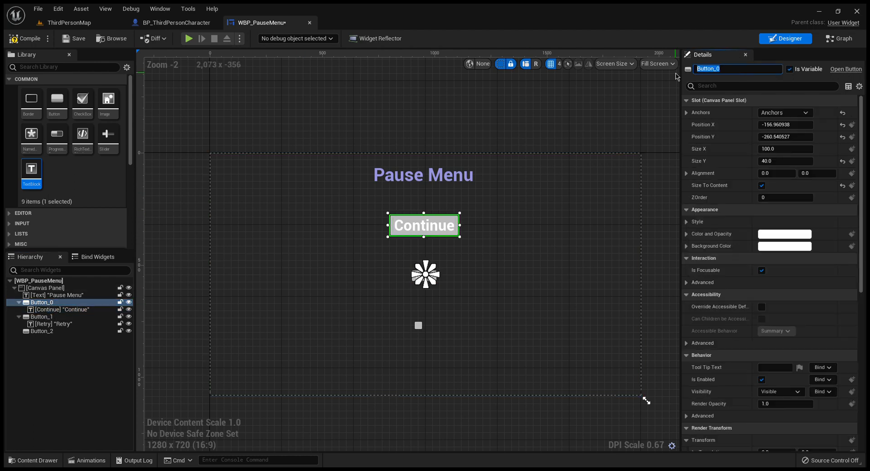
pyautogui.write('Continue')
pyautogui.press('Return')
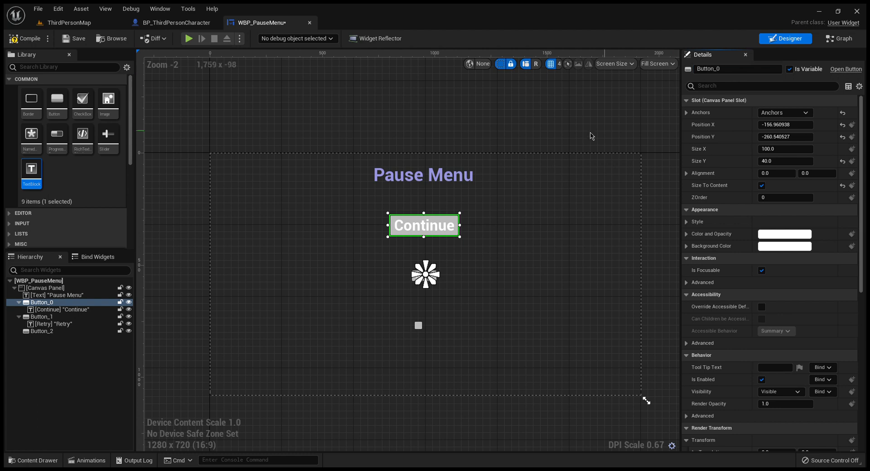
# Step: Try to rename the text block widget inside the Continue button
pyautogui.click(78, 310)
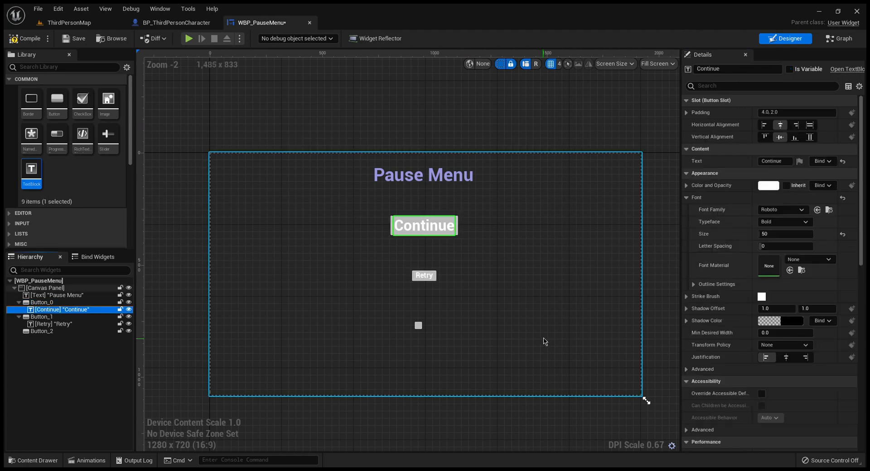
pyautogui.click(718, 70)
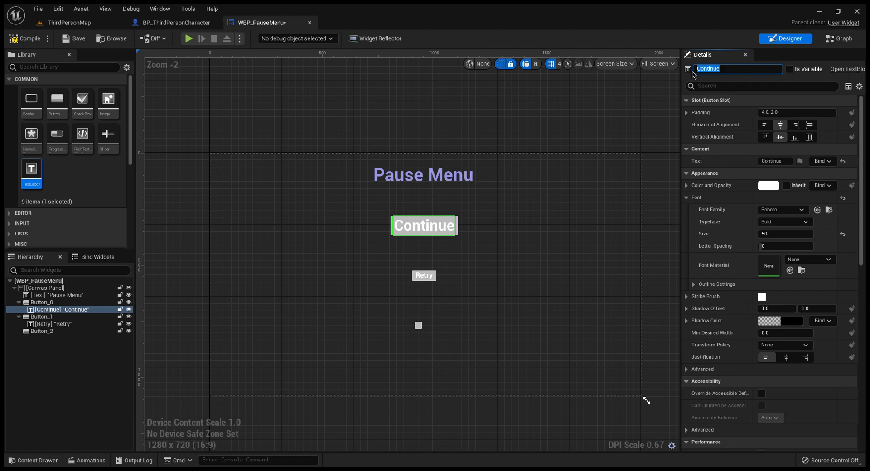
pyautogui.press('Return')
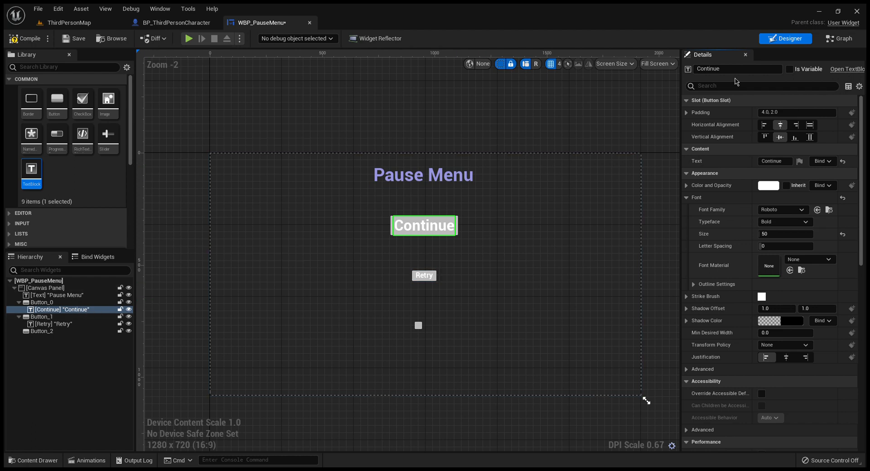
# Step: Rename the text block widget inside the uppermost button as 1
pyautogui.click(748, 75)
pyautogui.write('1')
pyautogui.press('Return')
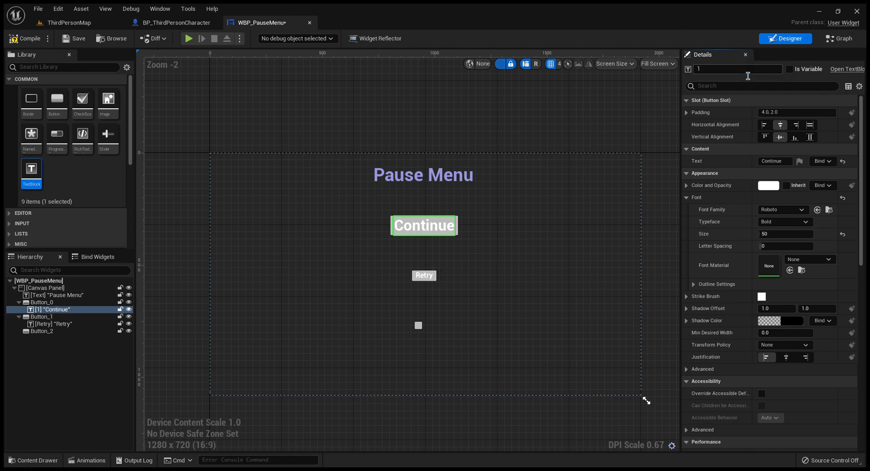
# Step: Rename the uppermost button widget as Continue
pyautogui.click(42, 302)
pyautogui.moveTo(720, 69); pyautogui.dragTo(692, 73)
pyautogui.write('V')
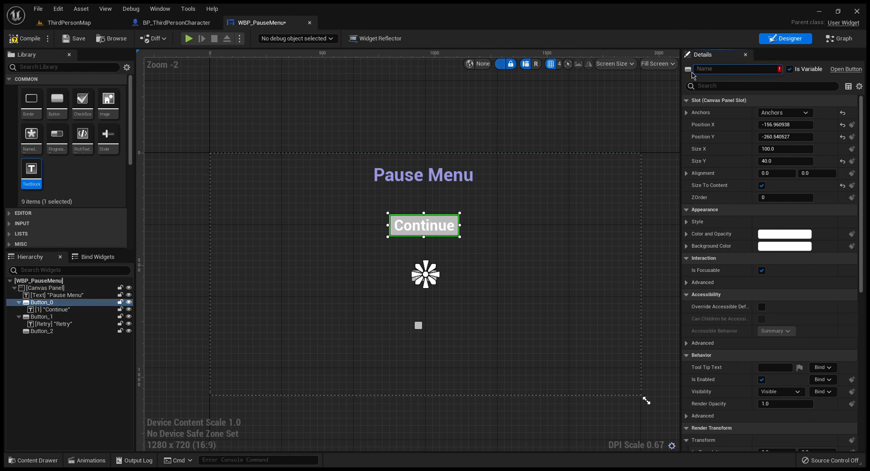
pyautogui.press('Return')
pyautogui.click(70, 311)
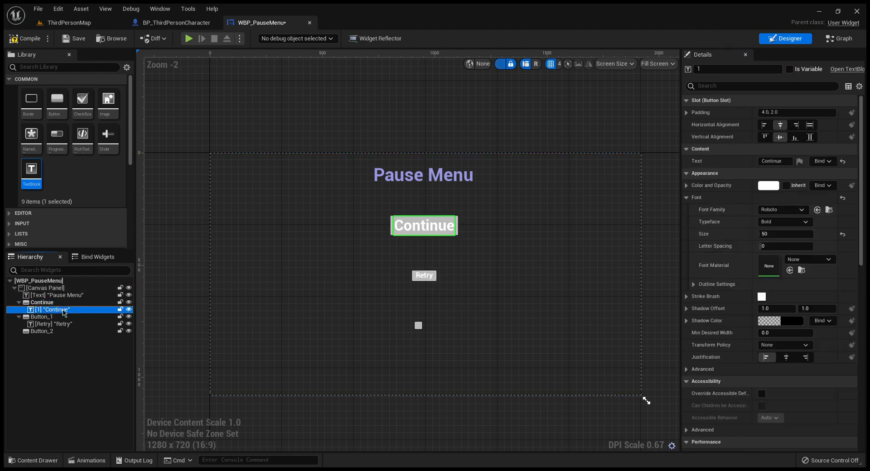
pyautogui.click(716, 72)
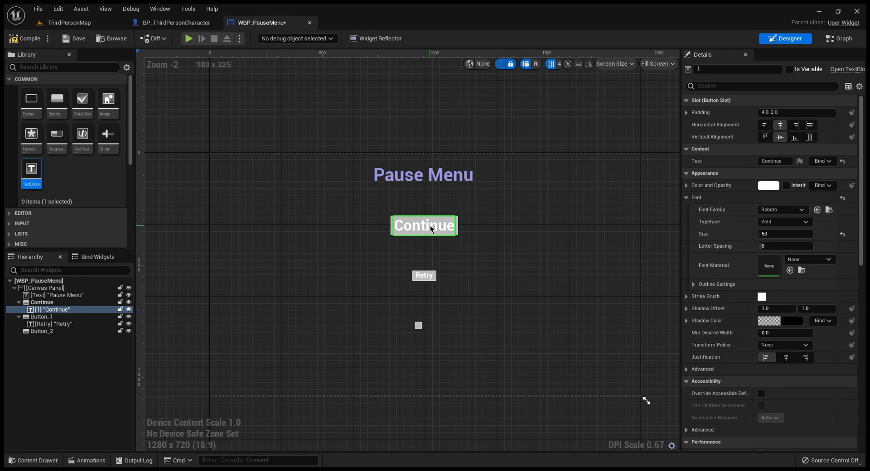
pyautogui.click(61, 309)
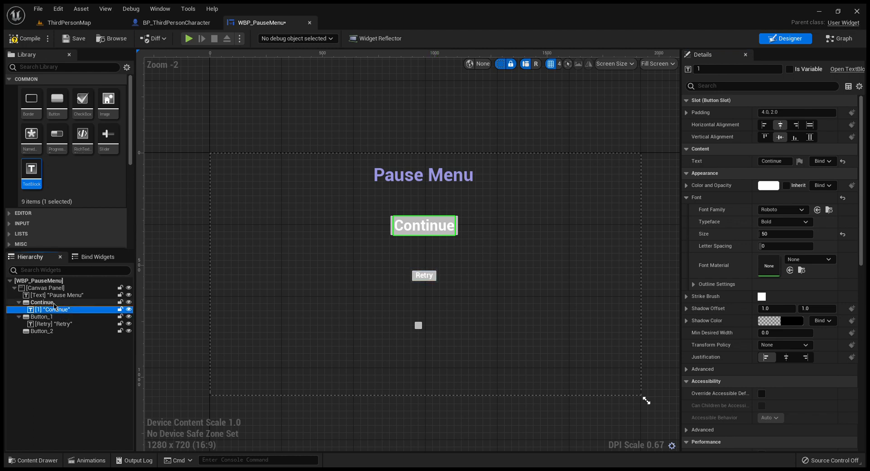
pyautogui.press('Up')
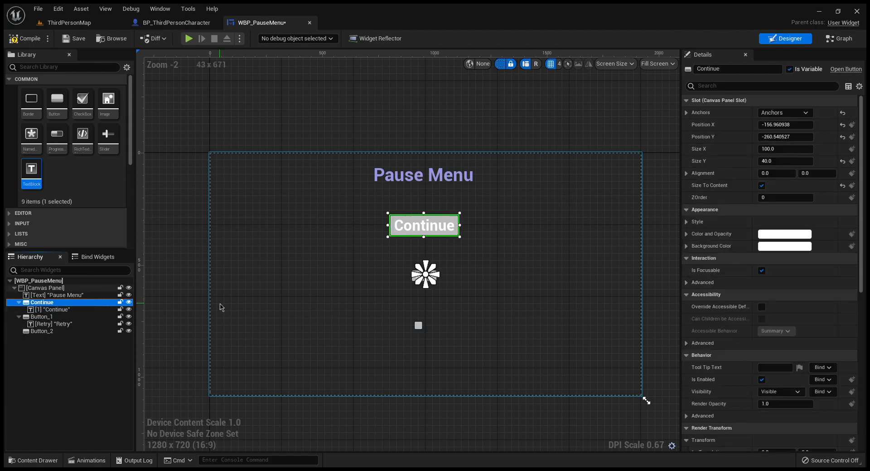
# Step: Replace the text block inside the Continue button with a new default text block
pyautogui.click(436, 229)
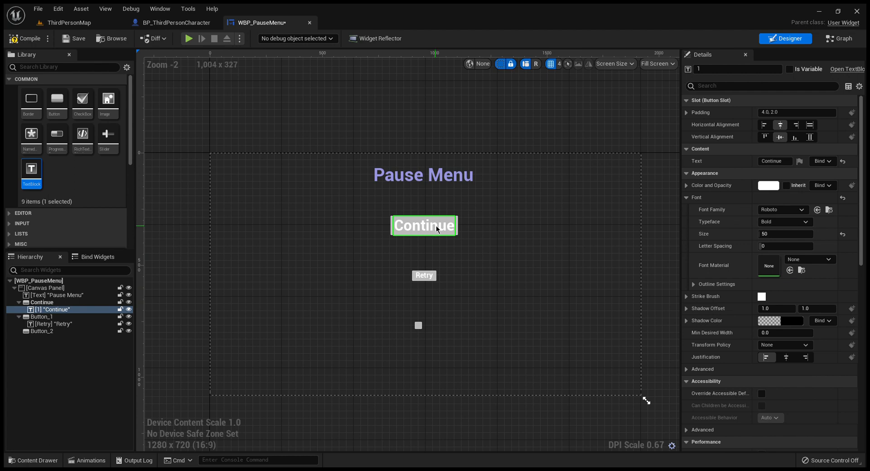
pyautogui.press('Delete')
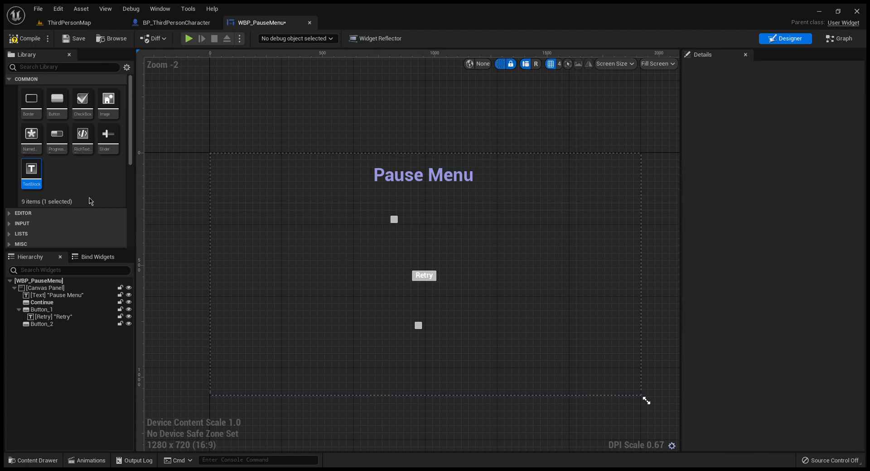
pyautogui.moveTo(37, 181); pyautogui.dragTo(396, 222)
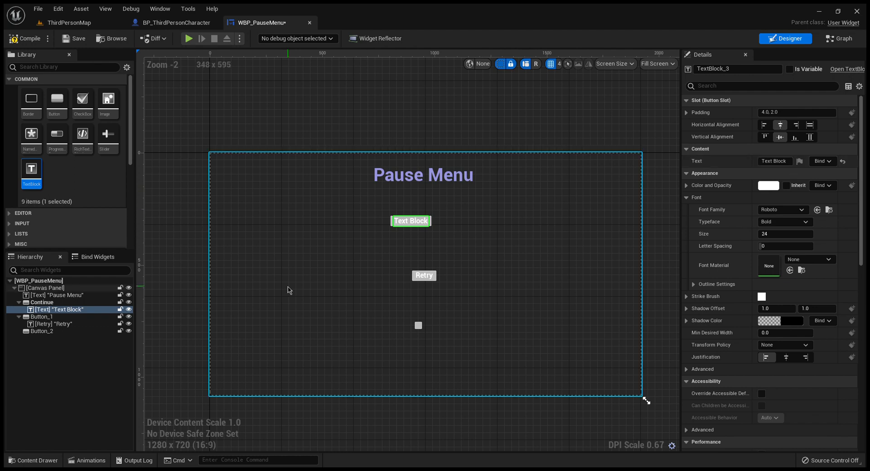
# Step: Set the displayed text of the new text block in the Continue button to Continue
pyautogui.click(47, 303)
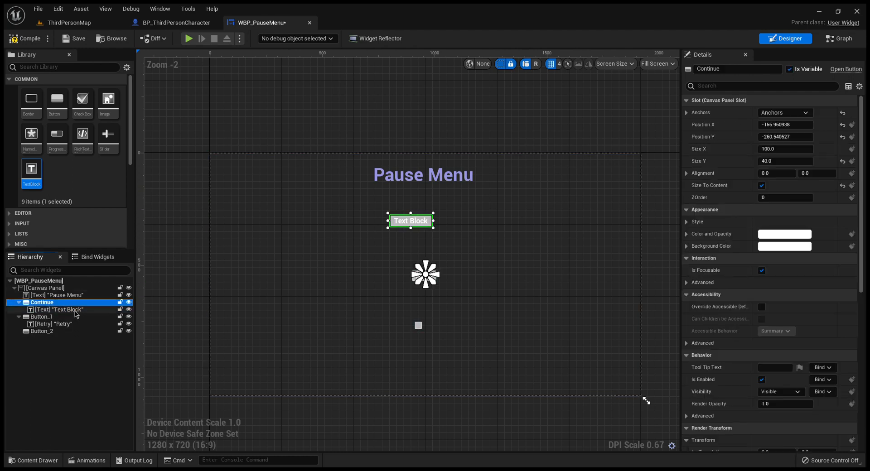
pyautogui.click(47, 309)
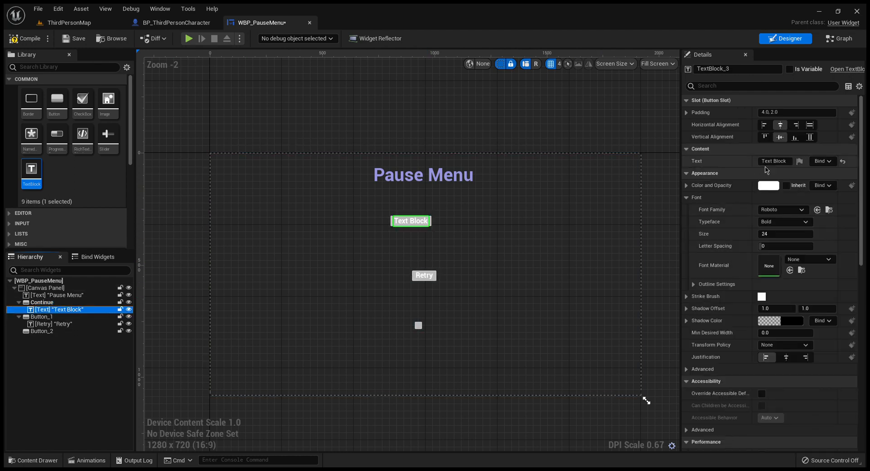
pyautogui.click(790, 165)
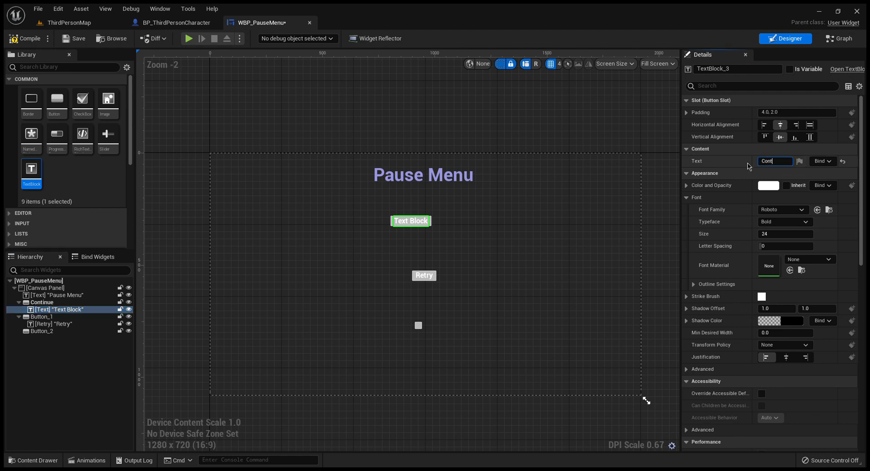
pyautogui.write('Continue')
pyautogui.press('Return')
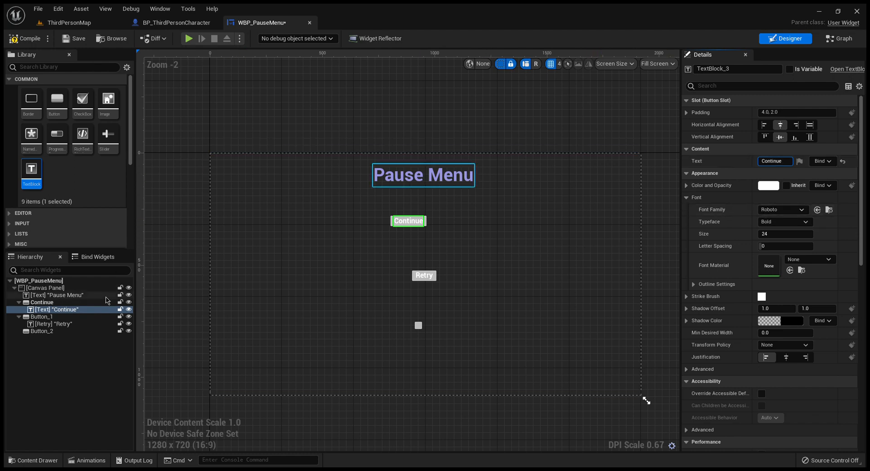
# Step: Move the Continue button slightly right and down on the canvas, above the Retry button
pyautogui.click(54, 303)
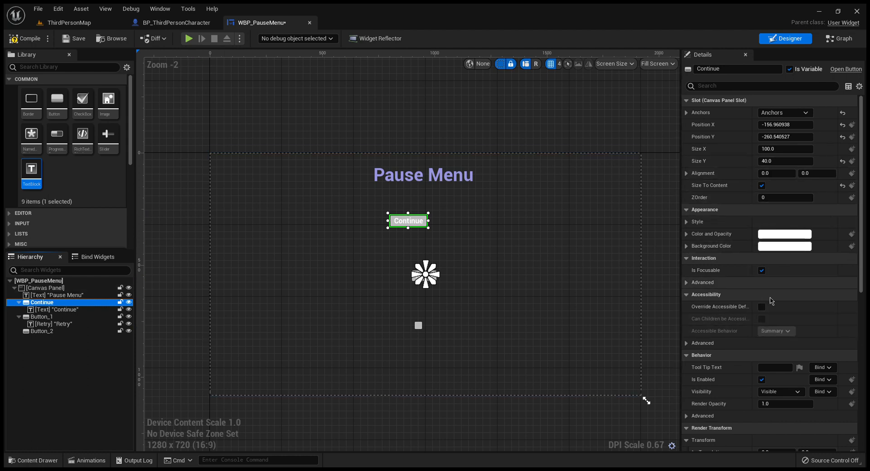
pyautogui.scroll(-2, 740, 370)
pyautogui.scroll(2, 739, 370)
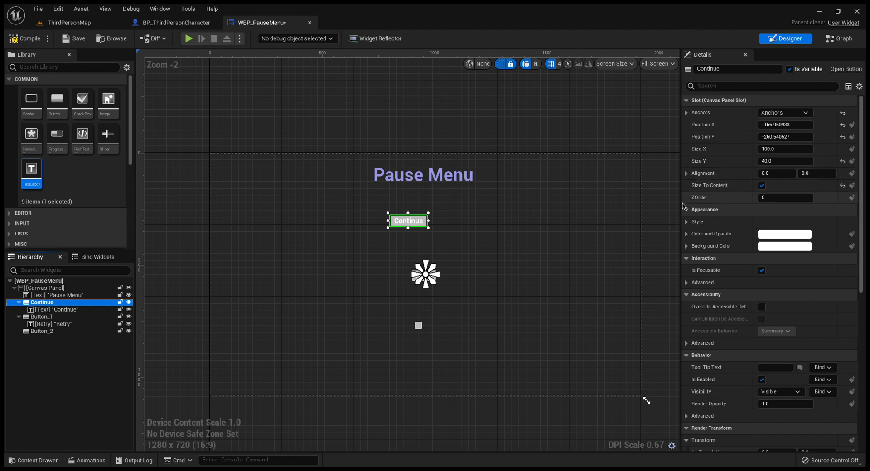
pyautogui.click(408, 221)
pyautogui.moveTo(408, 224); pyautogui.dragTo(430, 232)
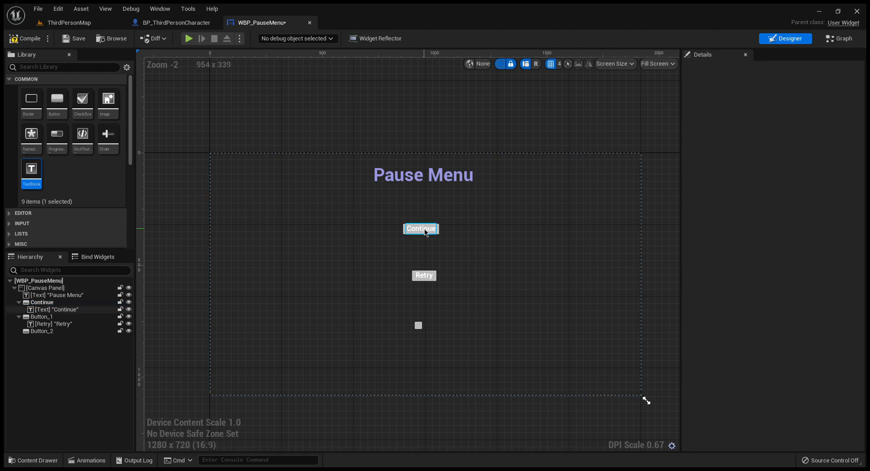
# Step: Set the font size of the Continue button's text to 50
pyautogui.click(420, 229)
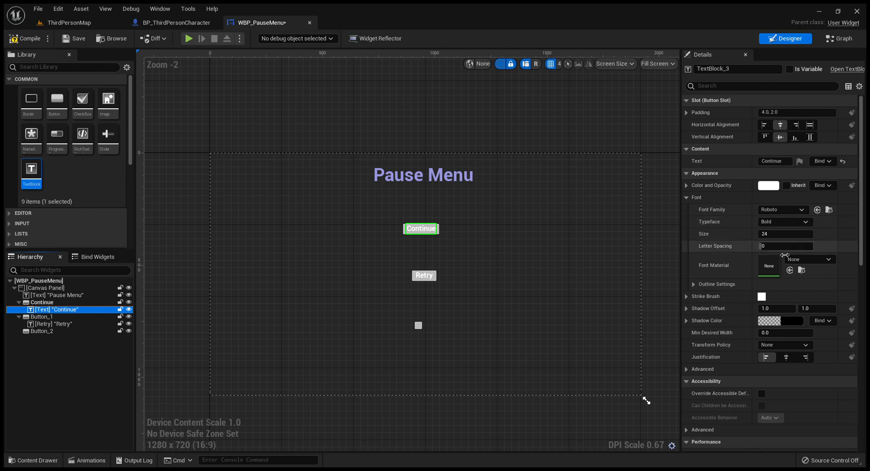
pyautogui.click(784, 239)
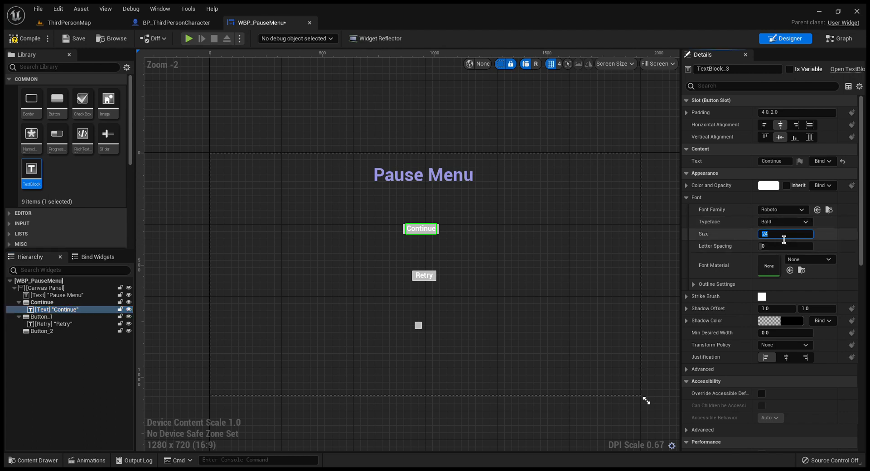
pyautogui.write('50')
pyautogui.press('Return')
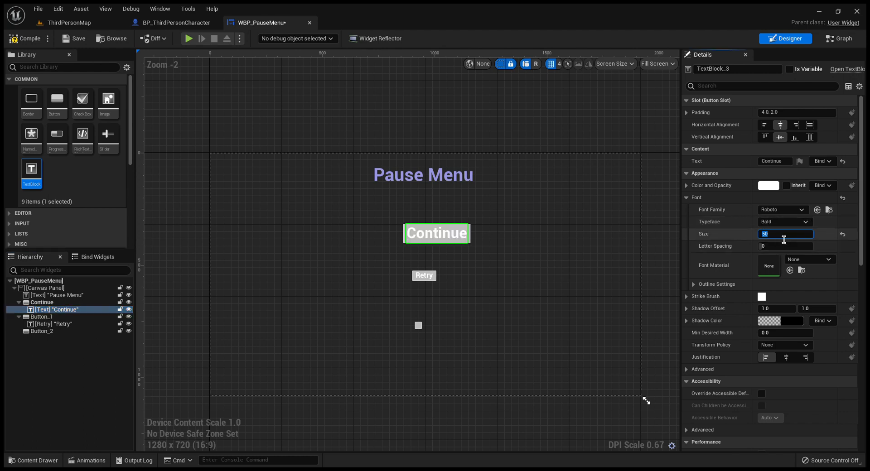
pyautogui.click(441, 230)
pyautogui.moveTo(409, 228)
pyautogui.mouseDown()
pyautogui.moveTo(407, 217)
pyautogui.moveTo(414, 228)
pyautogui.moveTo(459, 223)
pyautogui.moveTo(410, 229)
pyautogui.mouseUp()
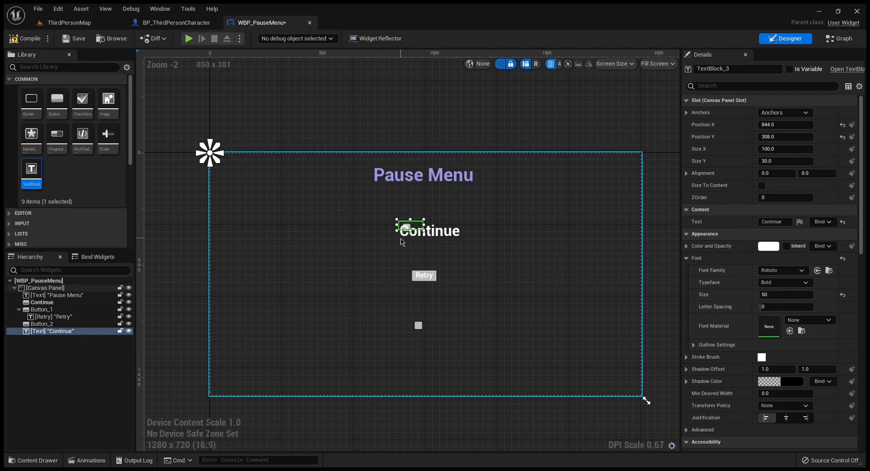
pyautogui.click(58, 332)
pyautogui.moveTo(59, 319); pyautogui.dragTo(54, 302)
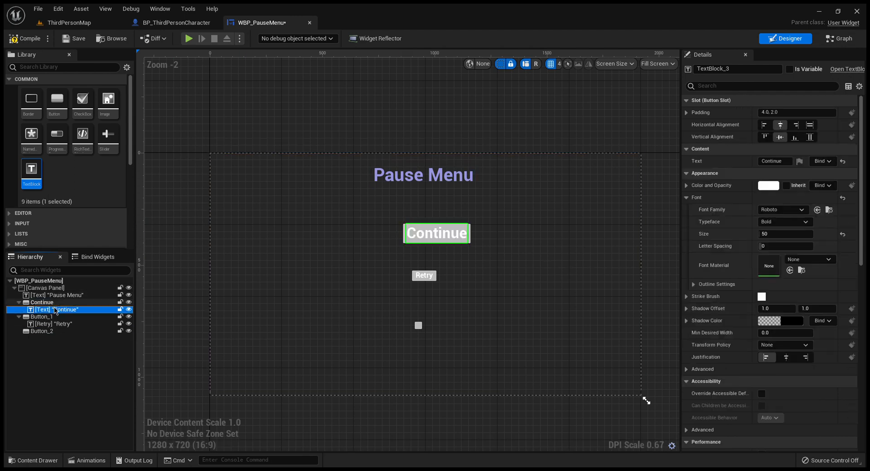
# Step: Move the Continue button slightly left and up so it sits centred beneath the Pause Menu title
pyautogui.click(471, 233)
pyautogui.moveTo(471, 233); pyautogui.dragTo(460, 230)
pyautogui.click(475, 261)
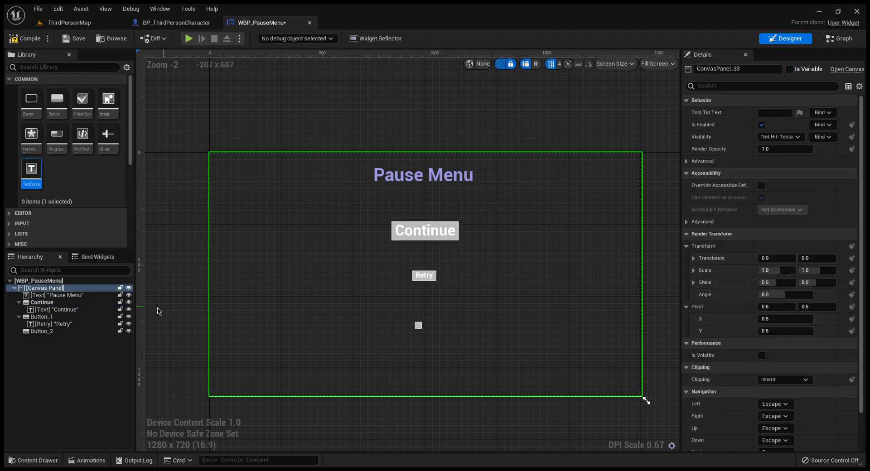
# Step: Try to rename the button widget that holds the Retry text
pyautogui.click(58, 317)
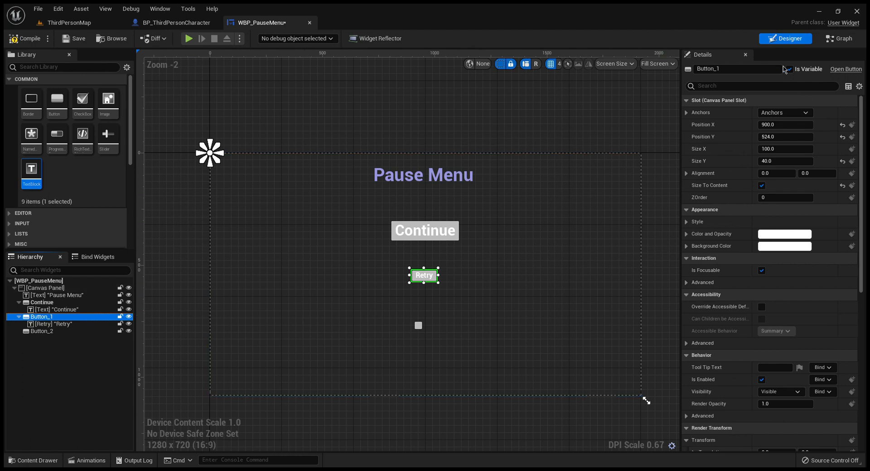
pyautogui.click(731, 72)
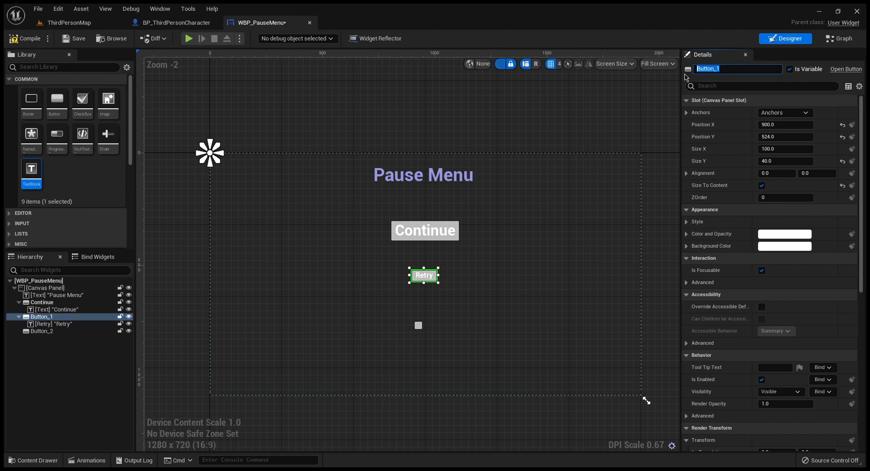
pyautogui.press('Return')
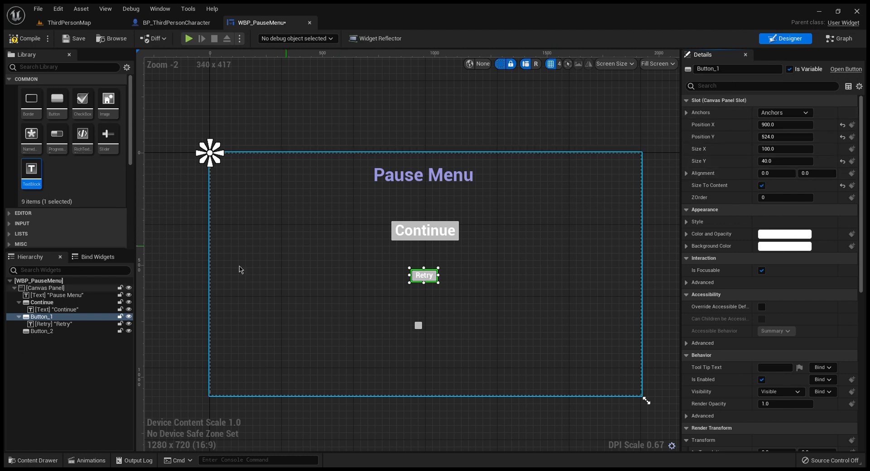
# Step: Replace the Retry text block inside the middle button with a new default text block
pyautogui.click(71, 323)
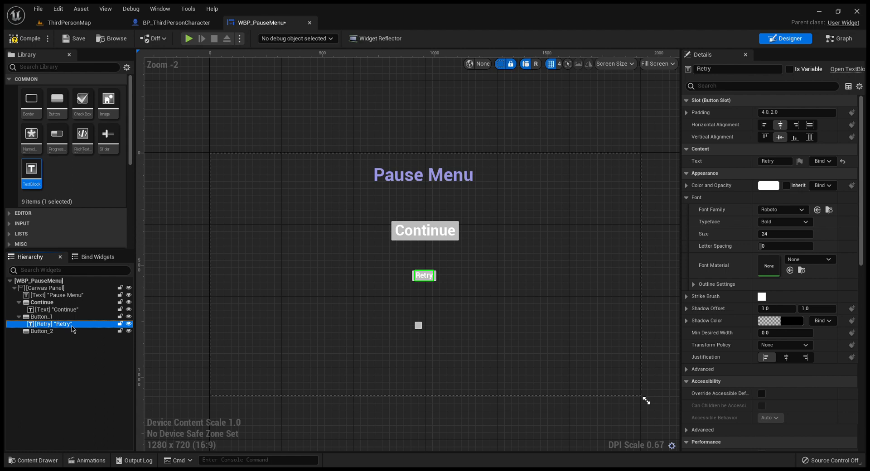
pyautogui.press('Delete')
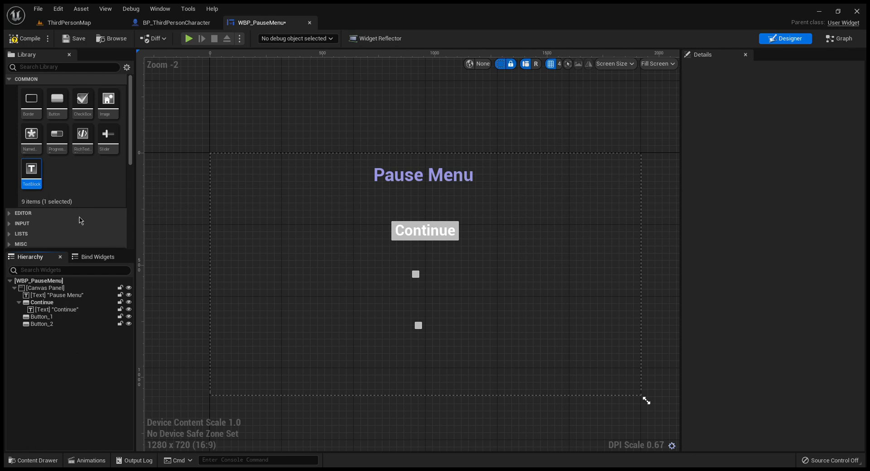
pyautogui.moveTo(37, 180); pyautogui.dragTo(415, 277)
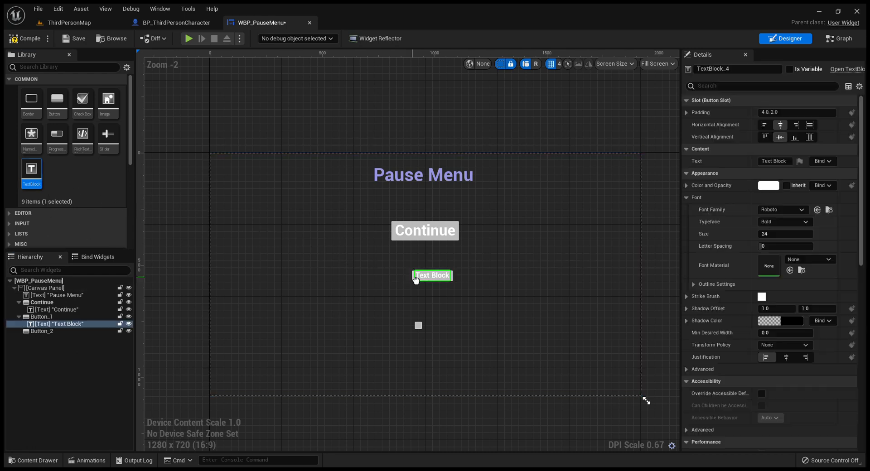
# Step: Rename the middle button widget as Retry
pyautogui.click(56, 317)
pyautogui.moveTo(730, 72); pyautogui.dragTo(719, 76)
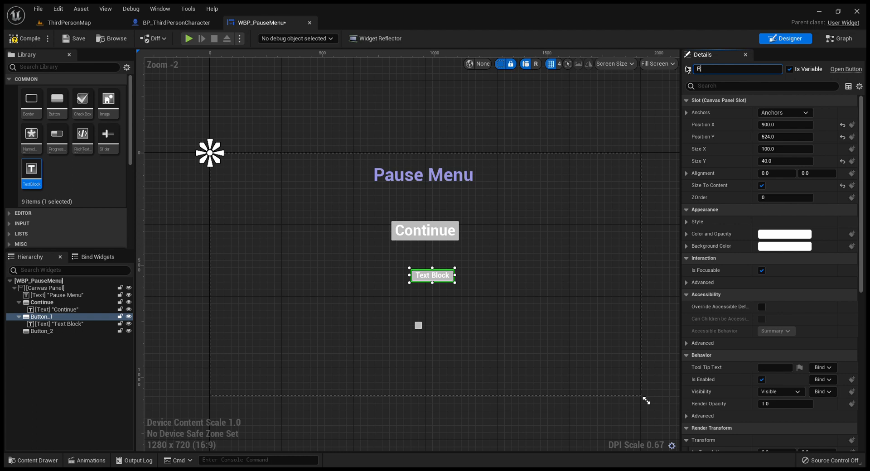
pyautogui.press('Return')
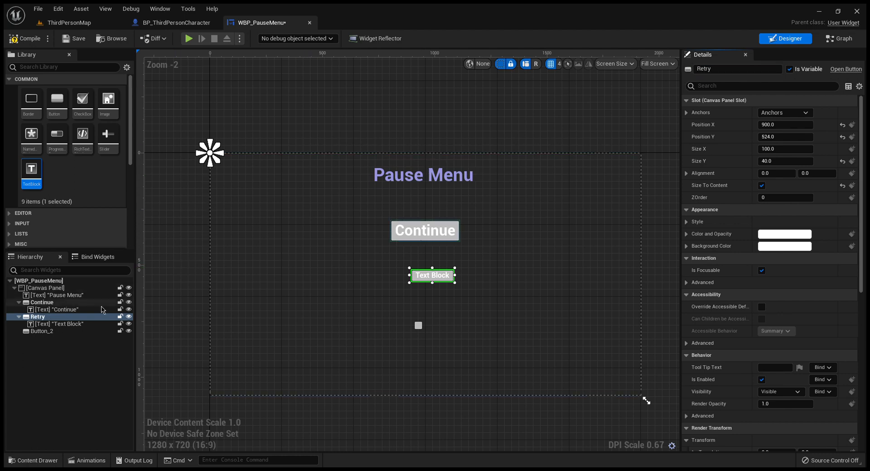
# Step: Set the displayed text of the text block in the Retry button to Retry
pyautogui.click(64, 324)
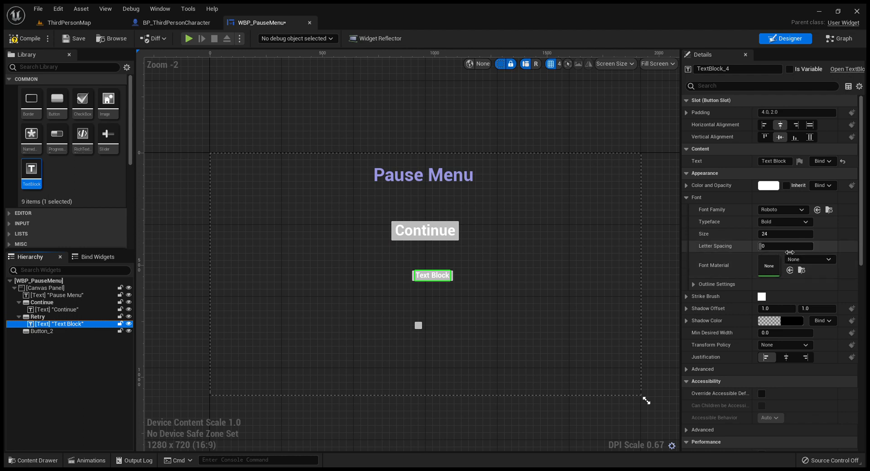
pyautogui.click(790, 163)
pyautogui.write('Retry')
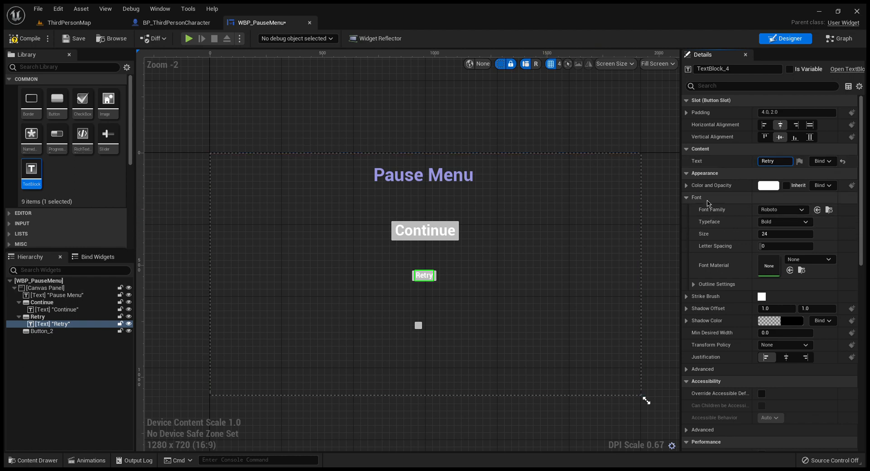
pyautogui.click(107, 318)
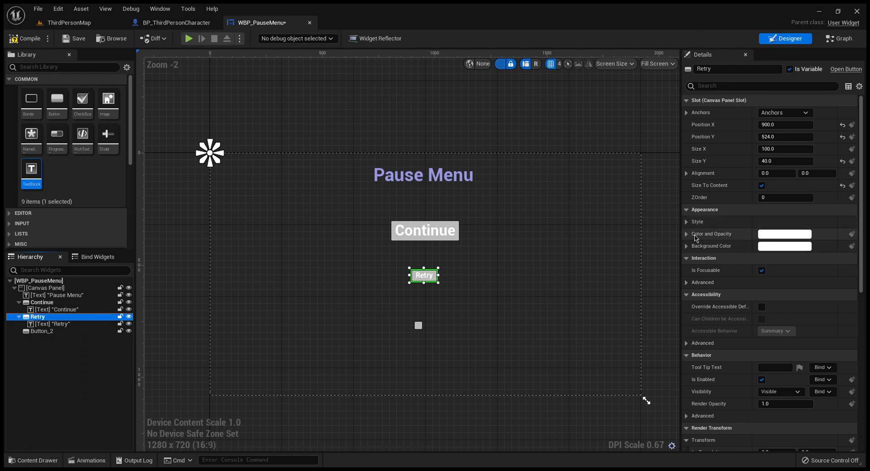
pyautogui.click(686, 221)
pyautogui.click(686, 222)
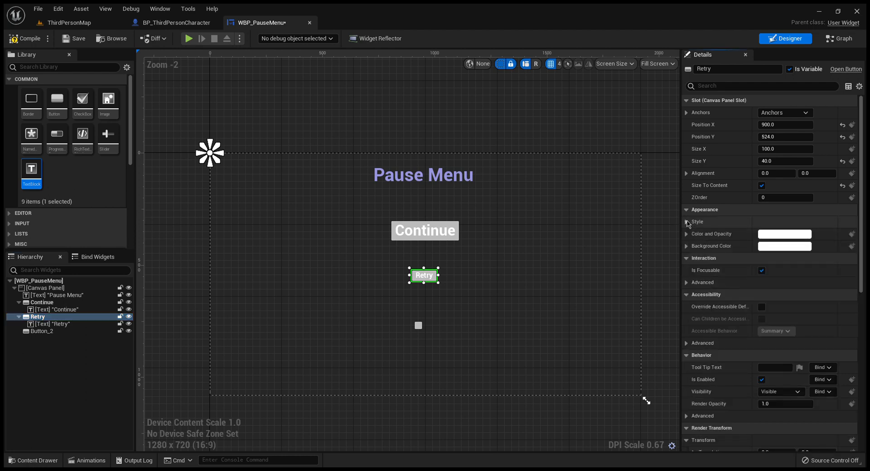
pyautogui.click(686, 209)
pyautogui.click(686, 210)
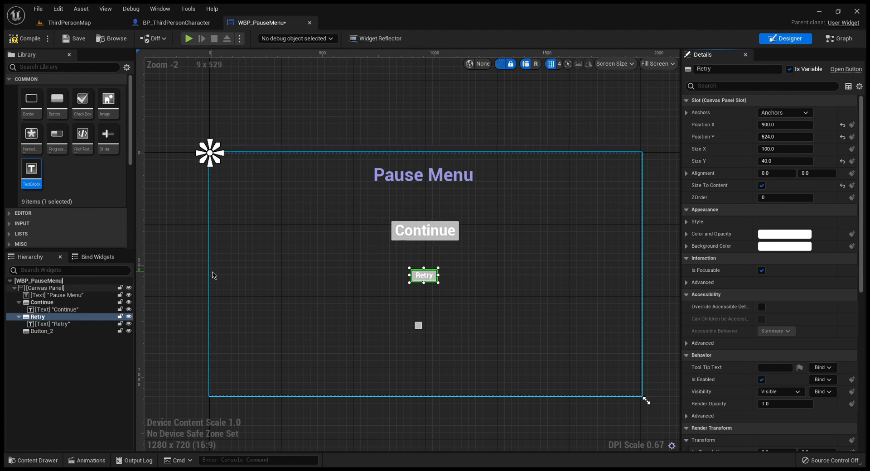
# Step: Set the font size of the text in the Retry button to 50
pyautogui.click(56, 324)
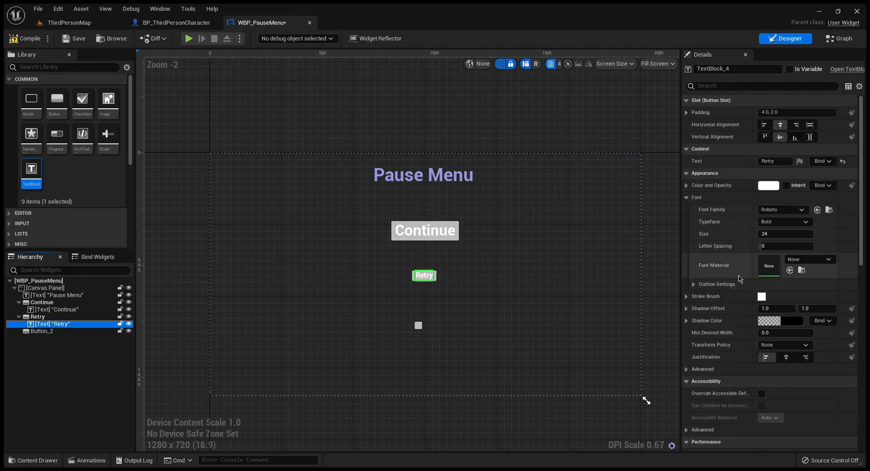
pyautogui.click(786, 236)
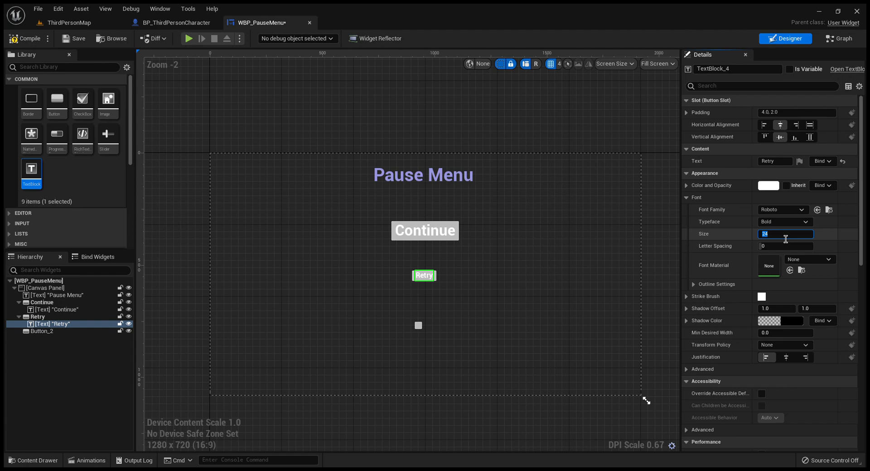
pyautogui.write('50')
pyautogui.press('Return')
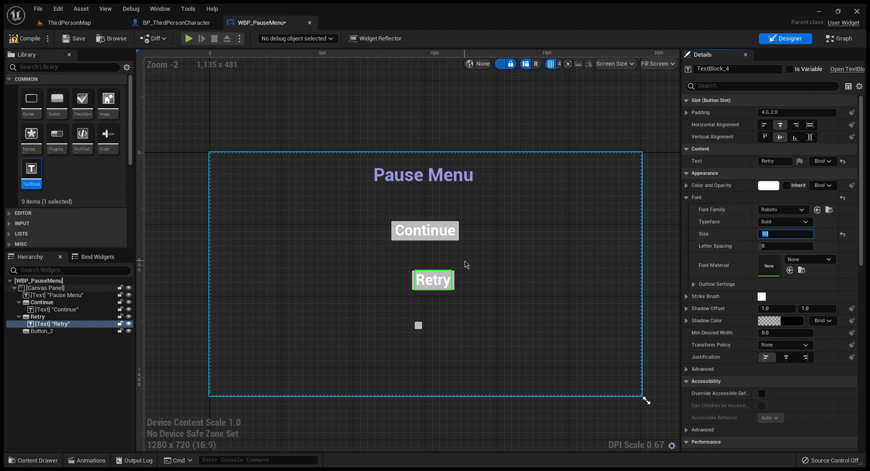
# Step: Move the Retry button centrally below Continue, to about X 856, Y 560, and anchor it to the canvas centre
pyautogui.click(89, 316)
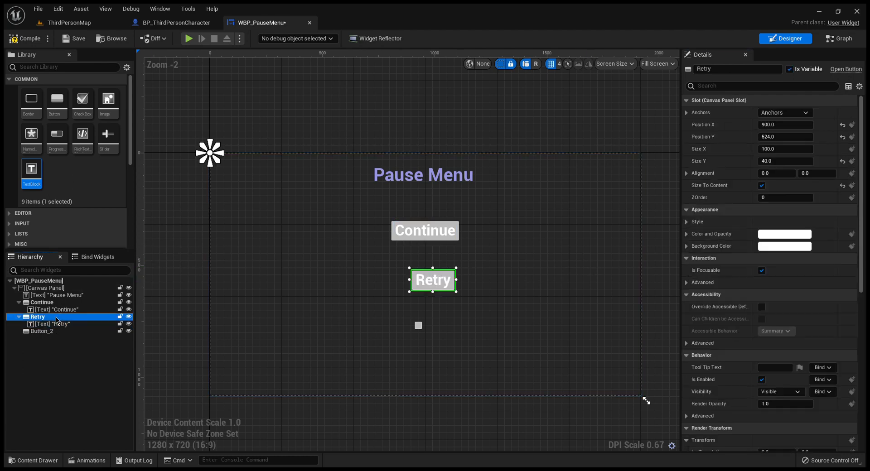
pyautogui.moveTo(449, 282)
pyautogui.mouseDown()
pyautogui.moveTo(437, 280)
pyautogui.moveTo(442, 292)
pyautogui.mouseUp()
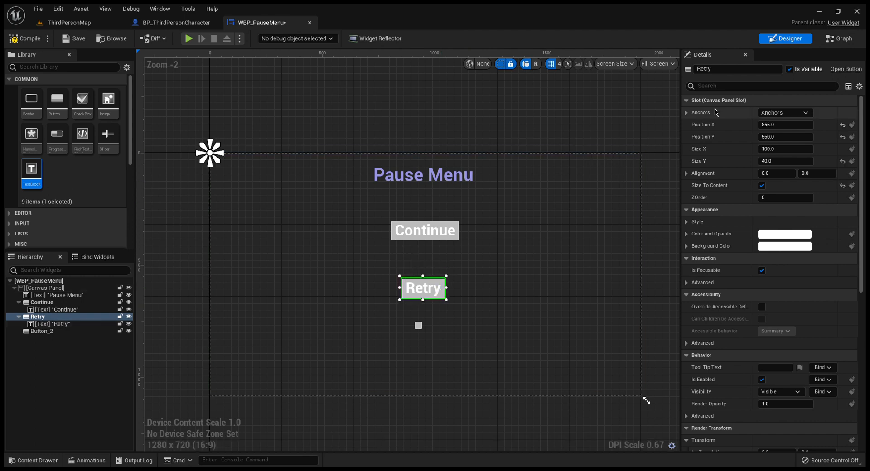
pyautogui.click(801, 112)
pyautogui.click(789, 171)
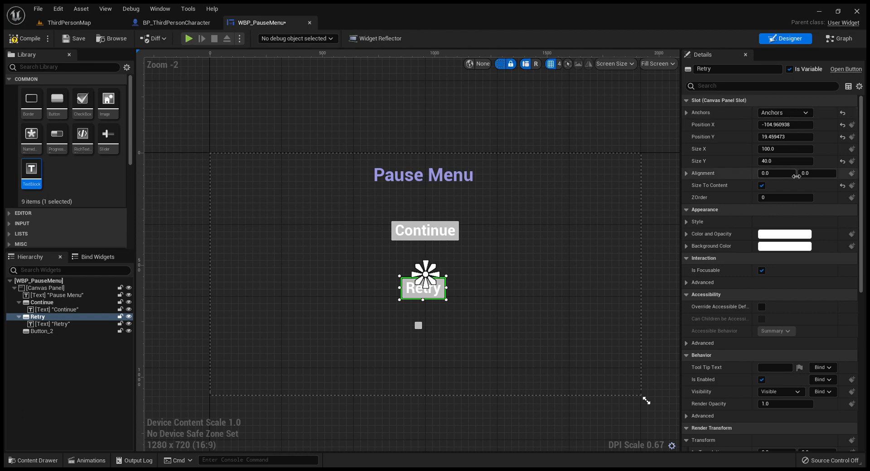
pyautogui.click(450, 235)
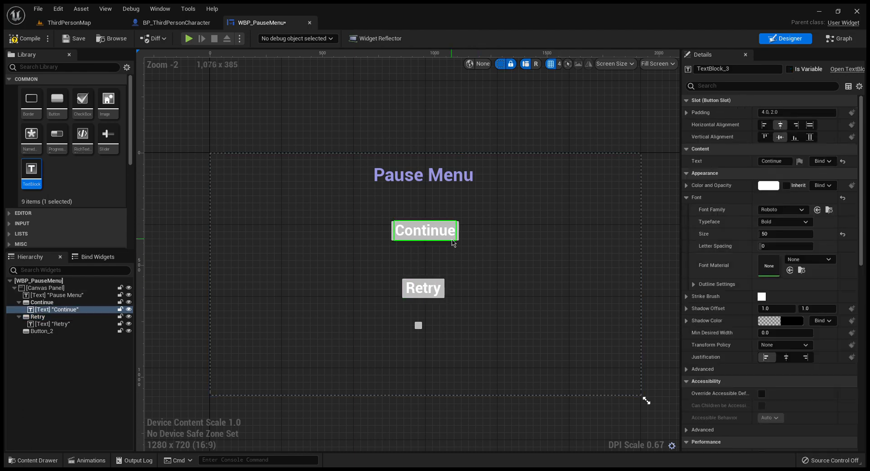
pyautogui.click(452, 238)
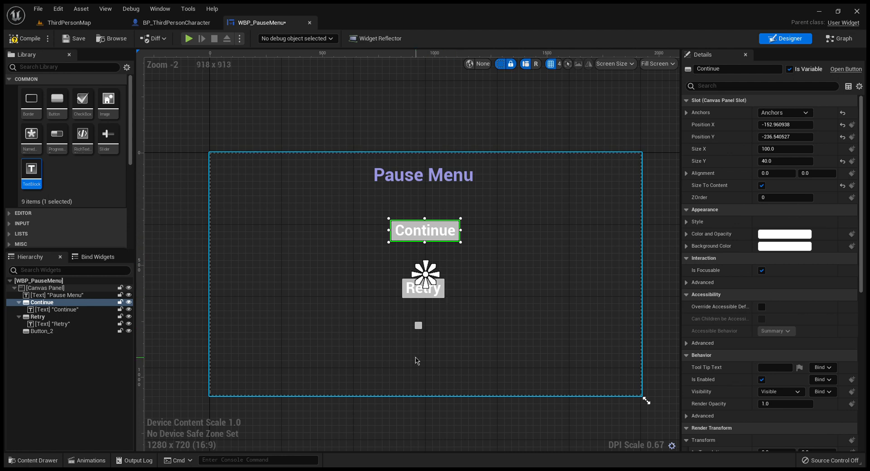
# Step: Rename the remaining Button_2 widget as Quit
pyautogui.click(50, 332)
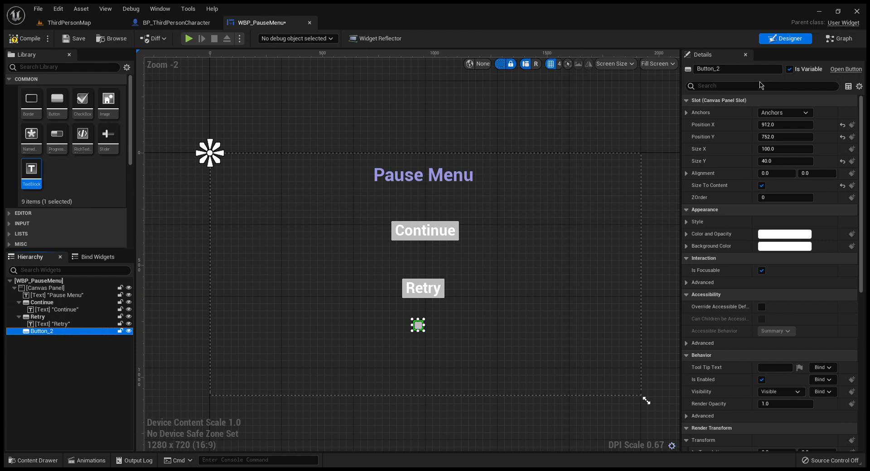
pyautogui.click(741, 72)
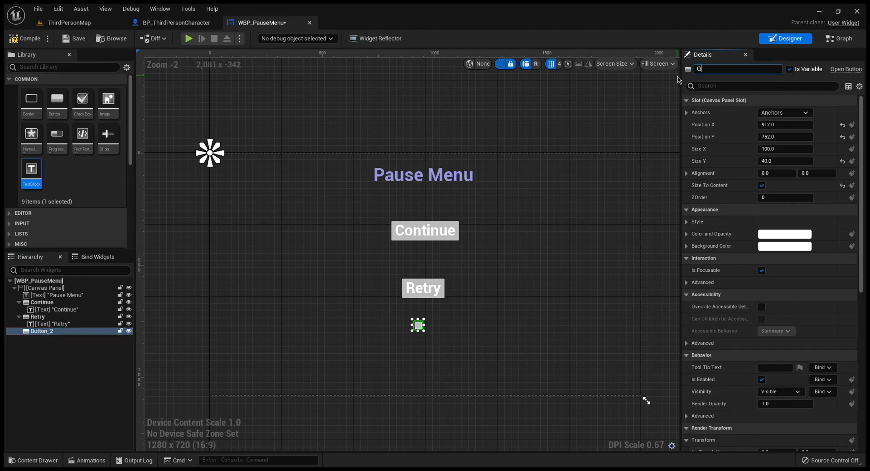
pyautogui.write('Quit')
pyautogui.press('Return')
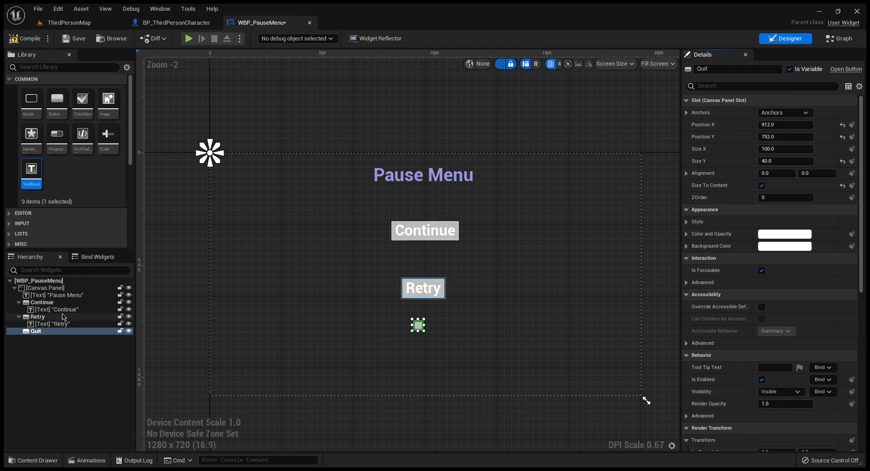
# Step: Add a text block inside the Quit button that reads Quit, with font size 50
pyautogui.moveTo(41, 183); pyautogui.dragTo(421, 327)
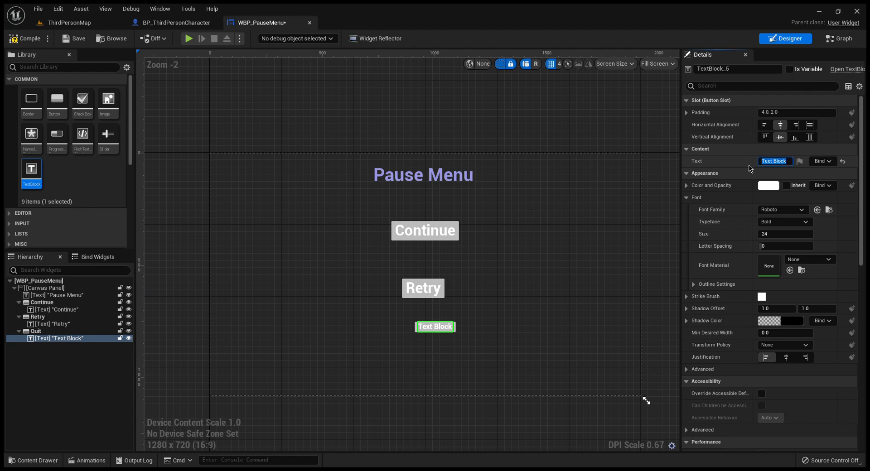
pyautogui.press('Return')
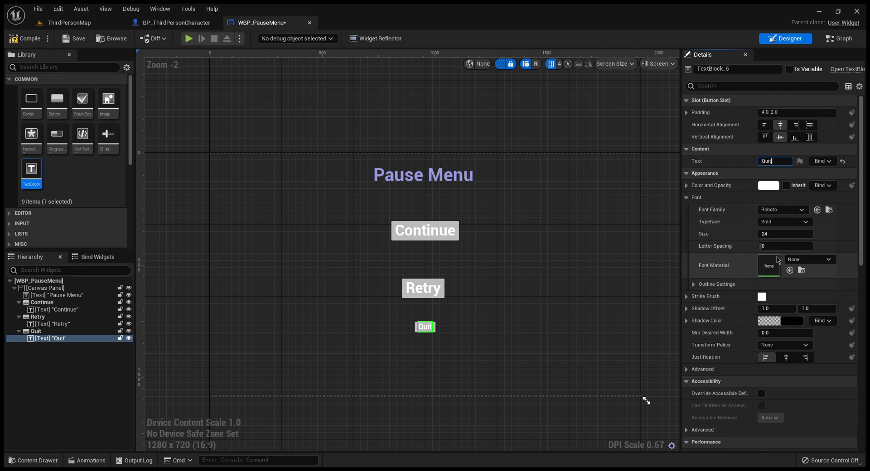
pyautogui.press('Return')
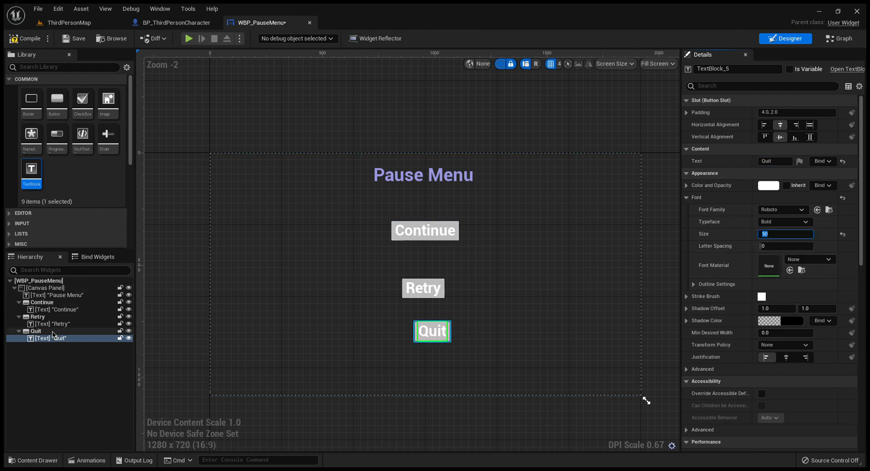
# Step: Move the Quit button to about X 876, Y 796 below Retry, and shift Retry slightly up to even out the spacing
pyautogui.click(36, 331)
pyautogui.moveTo(443, 340); pyautogui.dragTo(432, 344)
pyautogui.moveTo(437, 352); pyautogui.dragTo(438, 351)
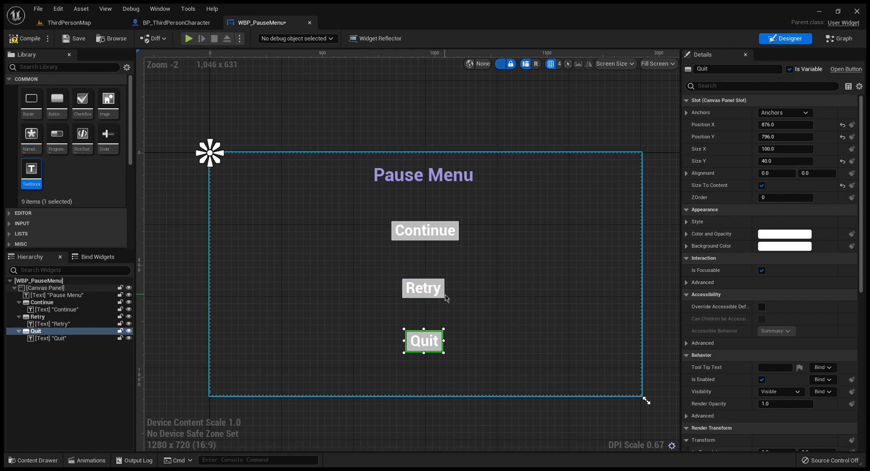
pyautogui.moveTo(440, 295); pyautogui.dragTo(443, 289)
pyautogui.click(451, 234)
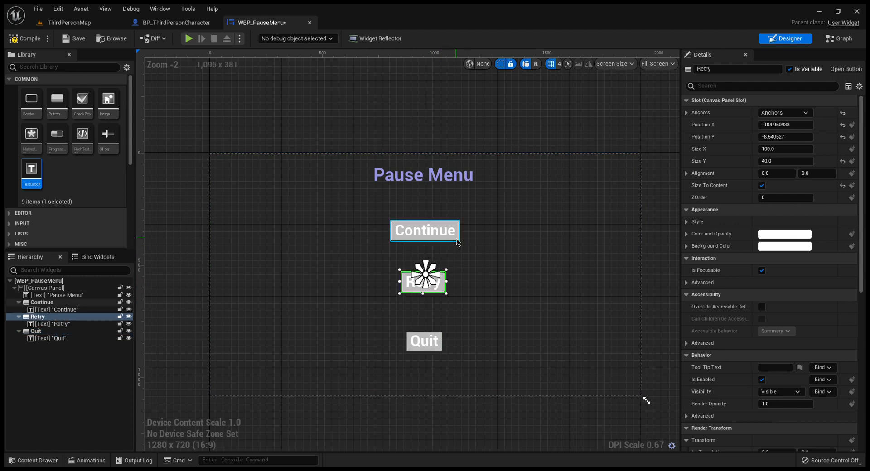
# Step: Anchor the Quit button to the bottom centre of the canvas
pyautogui.click(441, 352)
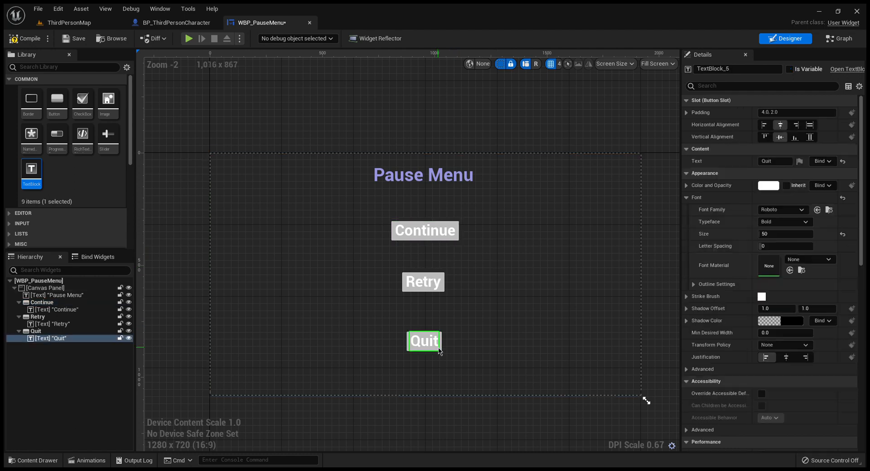
pyautogui.click(442, 352)
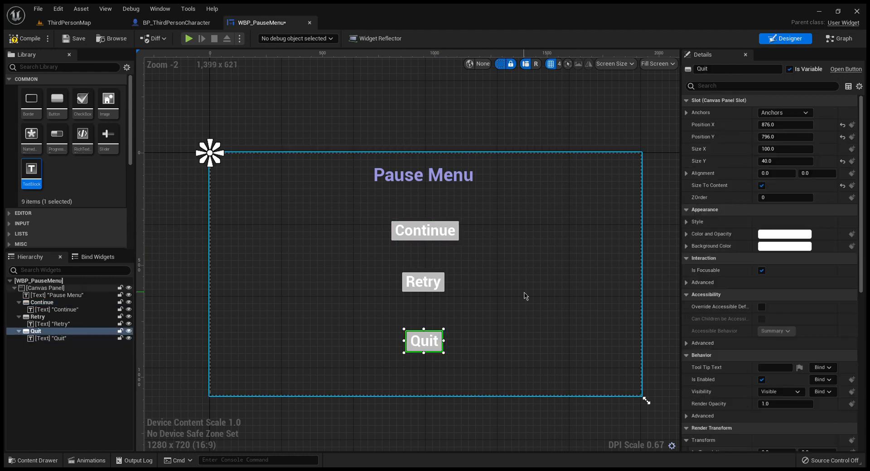
pyautogui.click(787, 208)
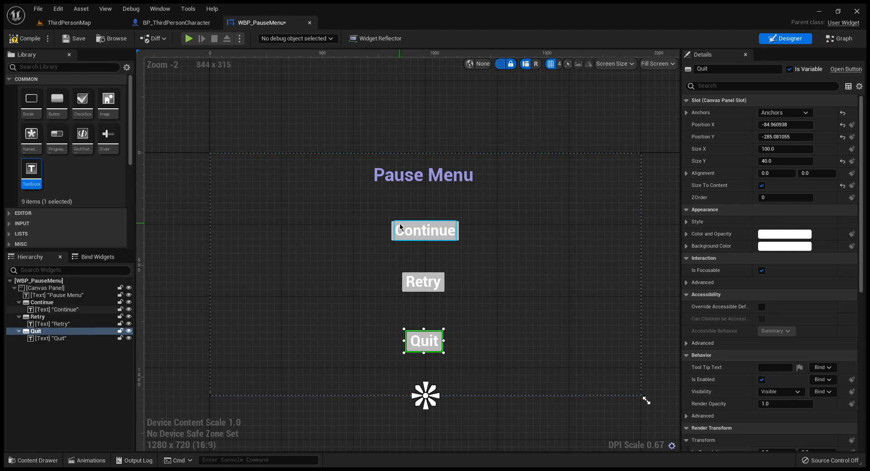
# Step: Add a Background Blur covering the whole canvas, about 1914 by 1065, and anchor it to stretch in both directions
pyautogui.click(60, 75)
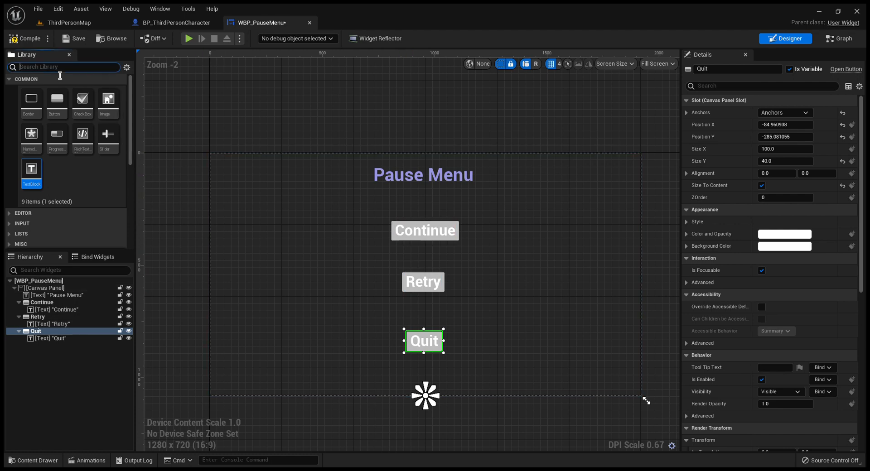
pyautogui.write('blur')
pyautogui.moveTo(38, 105); pyautogui.dragTo(650, 403)
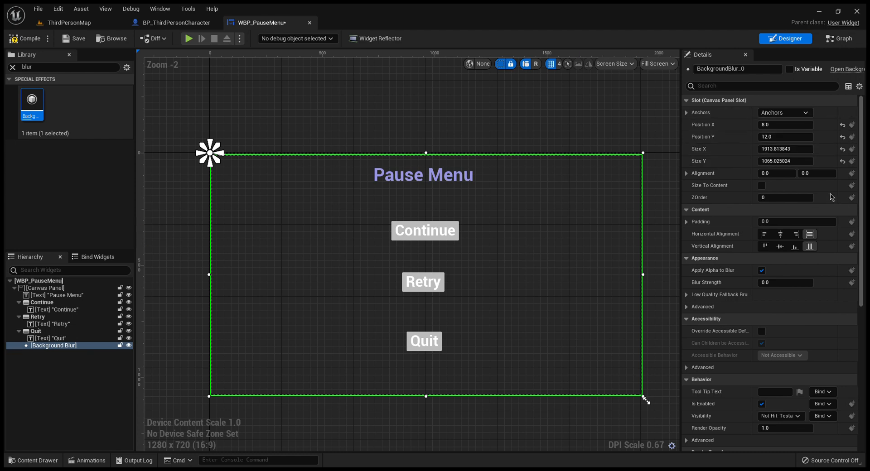
pyautogui.click(853, 235)
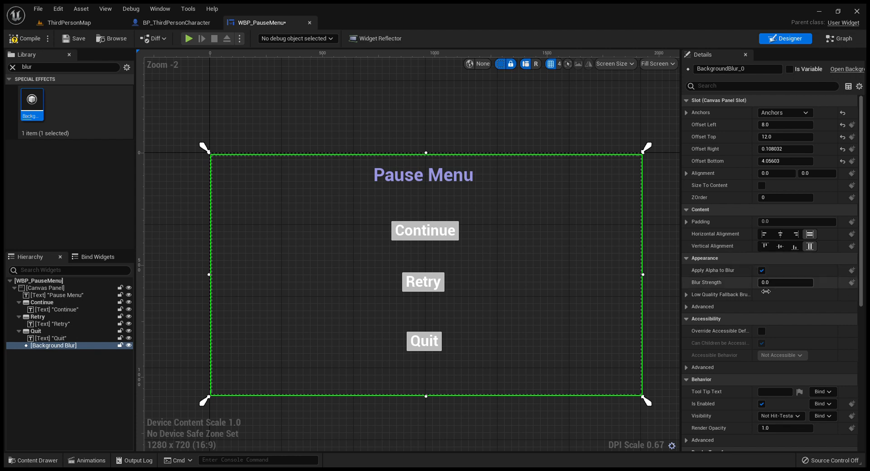
# Step: Set the Background Blur's strength to 3 and its ZOrder to -1
pyautogui.click(781, 282)
pyautogui.write('3')
pyautogui.press('Return')
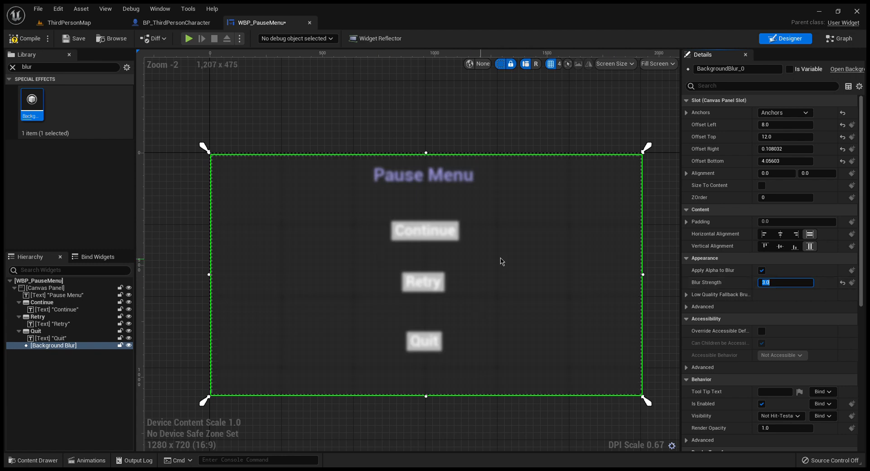
pyautogui.click(777, 200)
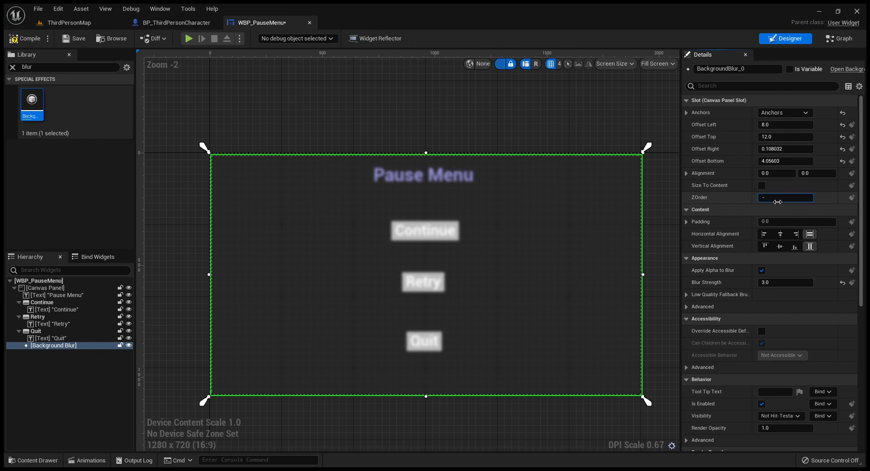
pyautogui.press('Return')
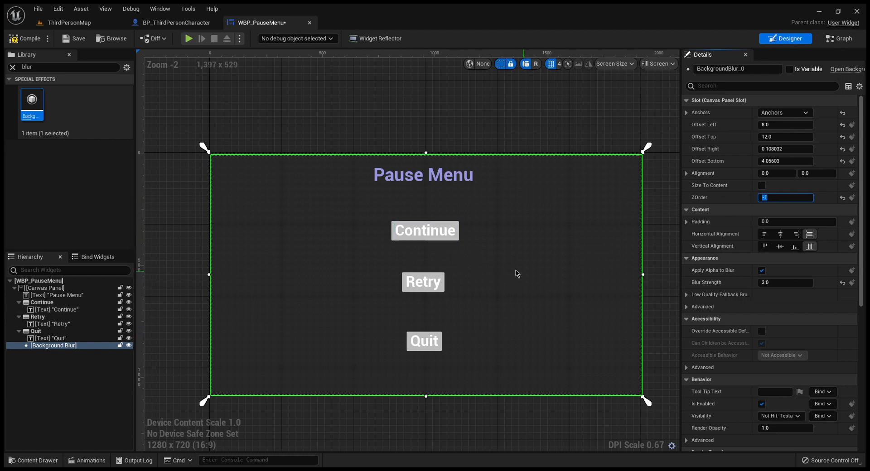
# Step: Give the Continue button's text the same purple colour as the Pause Menu title
pyautogui.click(443, 233)
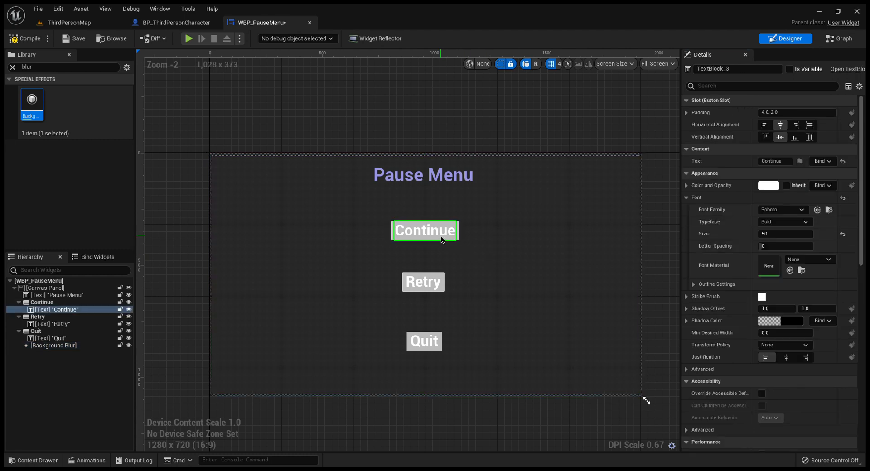
pyautogui.click(452, 187)
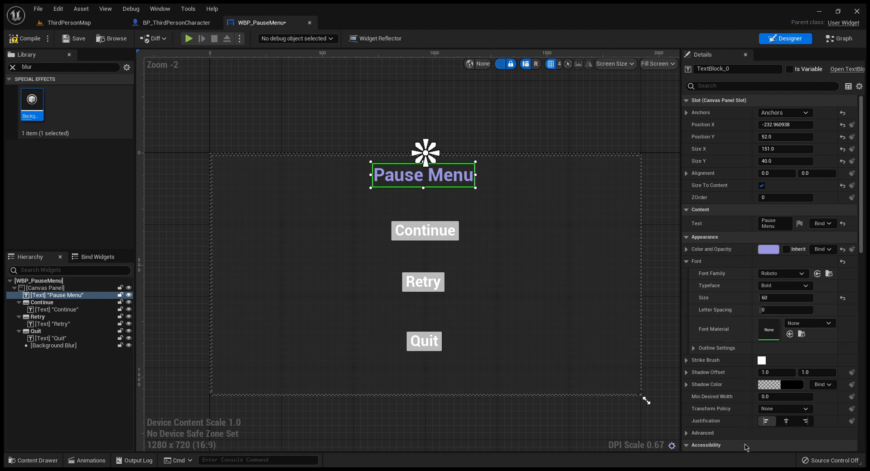
pyautogui.click(425, 230)
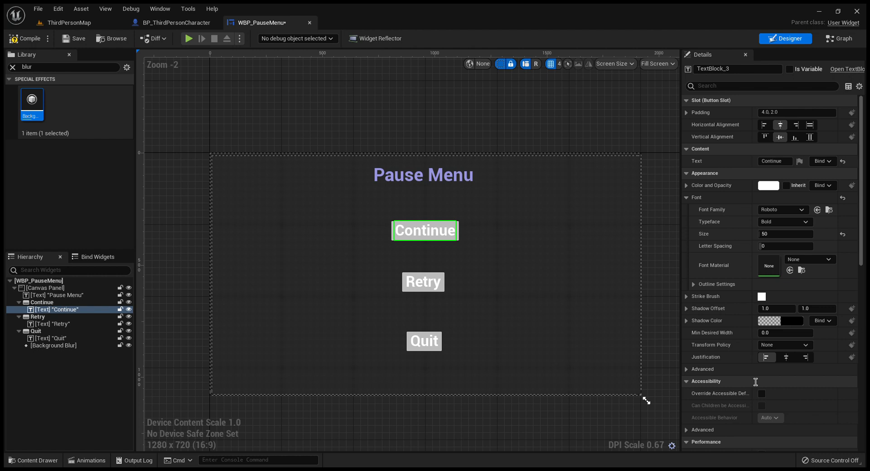
pyautogui.press('Return')
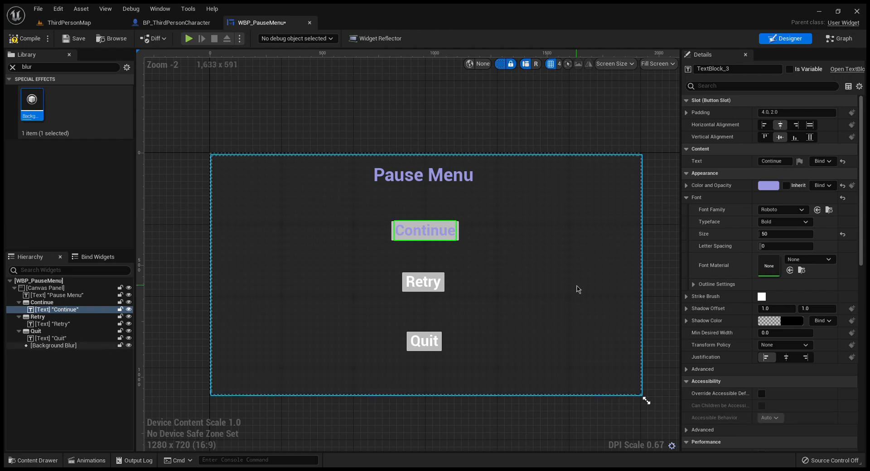
# Step: Set the Continue button's background colour to black
pyautogui.click(458, 230)
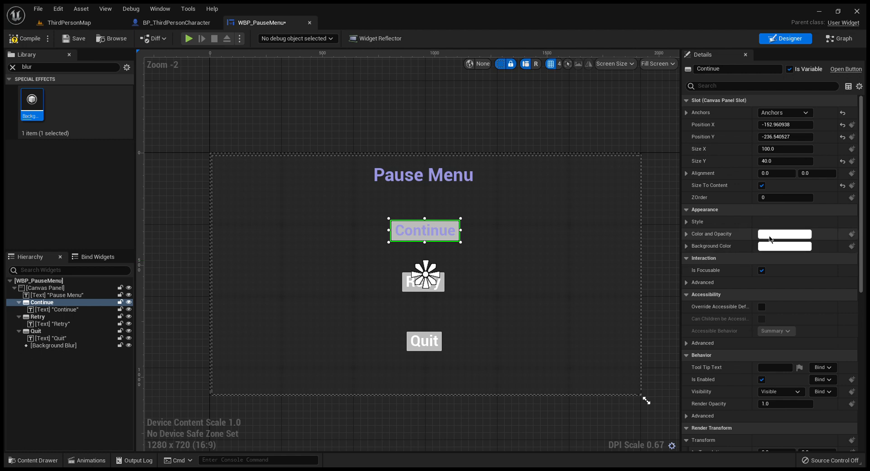
pyautogui.moveTo(711, 286); pyautogui.dragTo(700, 257)
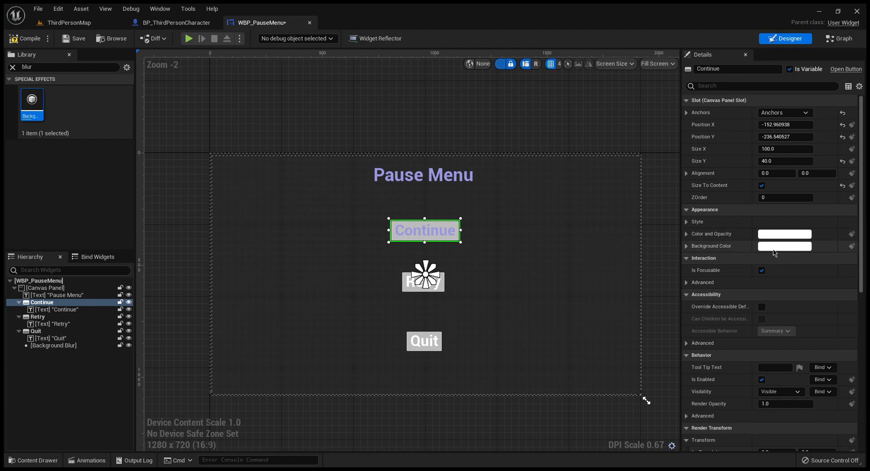
pyautogui.moveTo(713, 276); pyautogui.dragTo(718, 368)
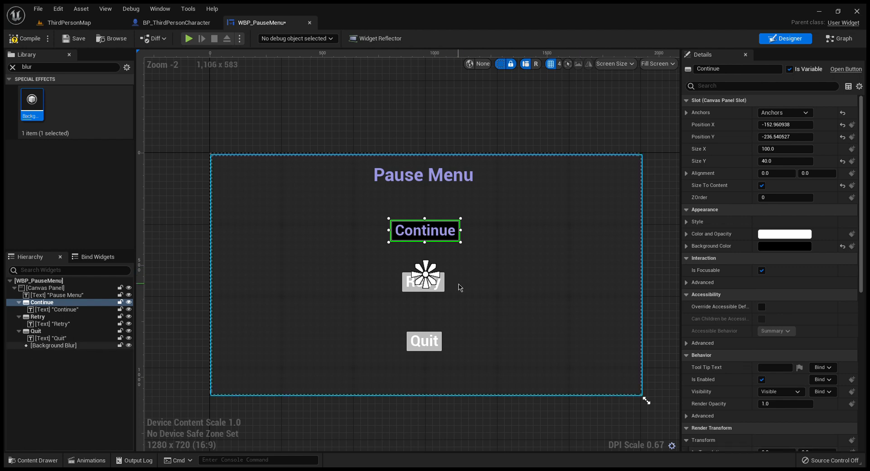
# Step: Set the Retry button's background colour to black, matching the Continue button
pyautogui.click(500, 297)
pyautogui.click(442, 291)
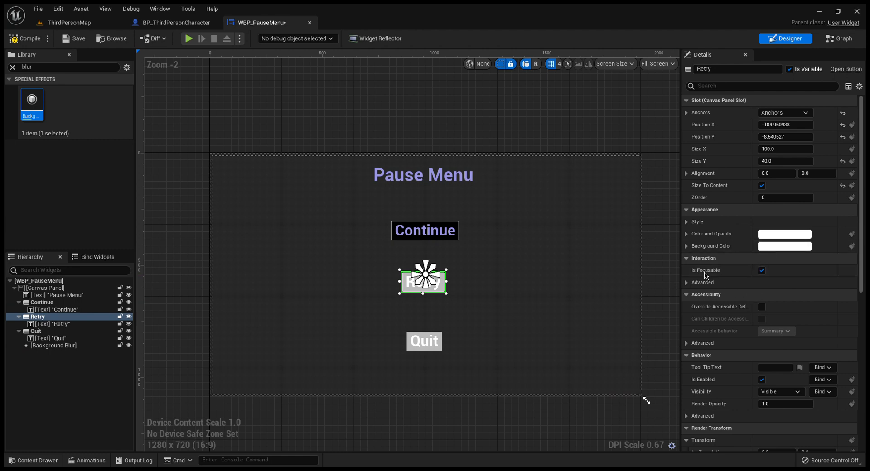
pyautogui.keyDown('shift'); pyautogui.click(705, 247); pyautogui.keyUp('shift')
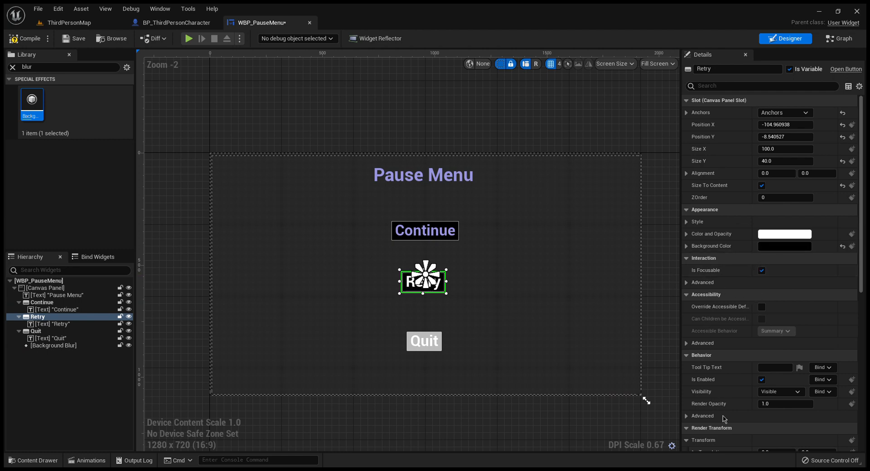
# Step: Give the Retry button's text the same purple colour as the Continue text
pyautogui.click(525, 313)
pyautogui.click(425, 284)
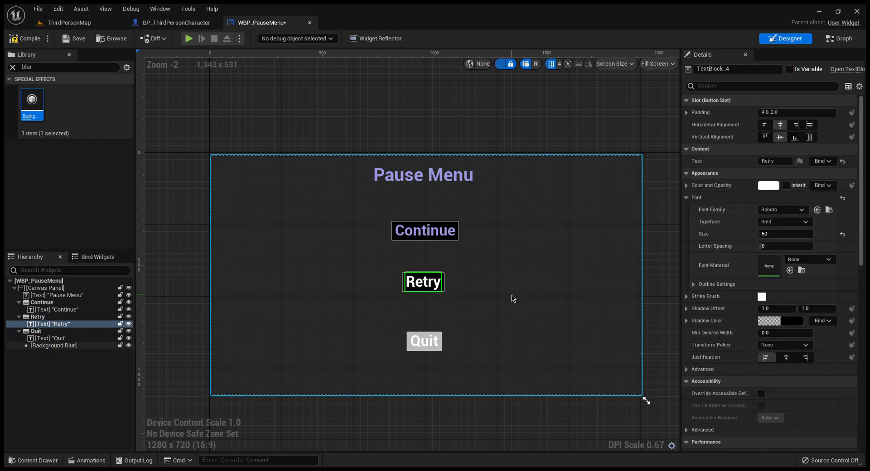
pyautogui.click(425, 230)
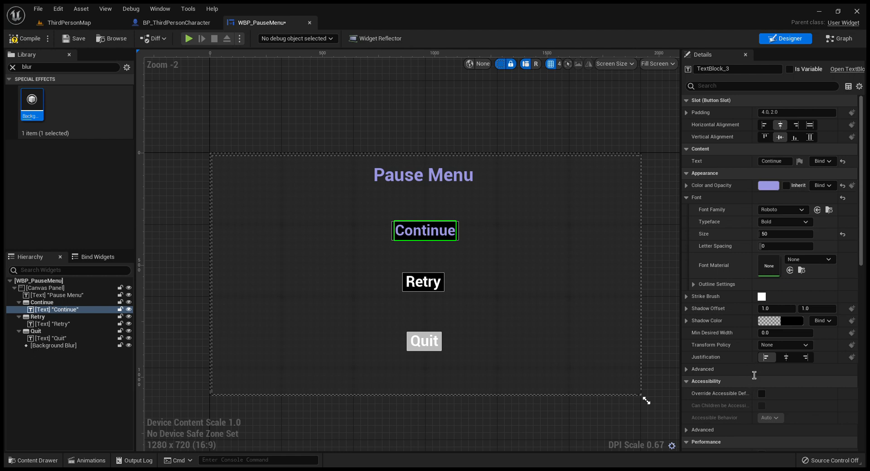
pyautogui.click(423, 282)
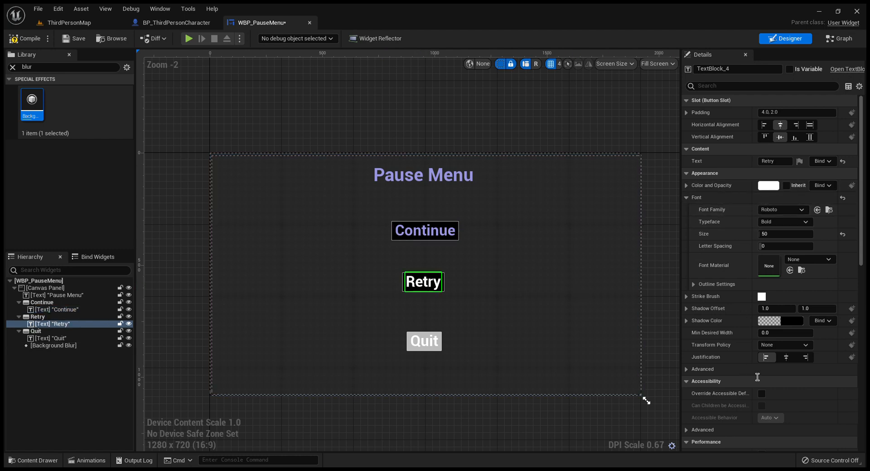
pyautogui.press('Return')
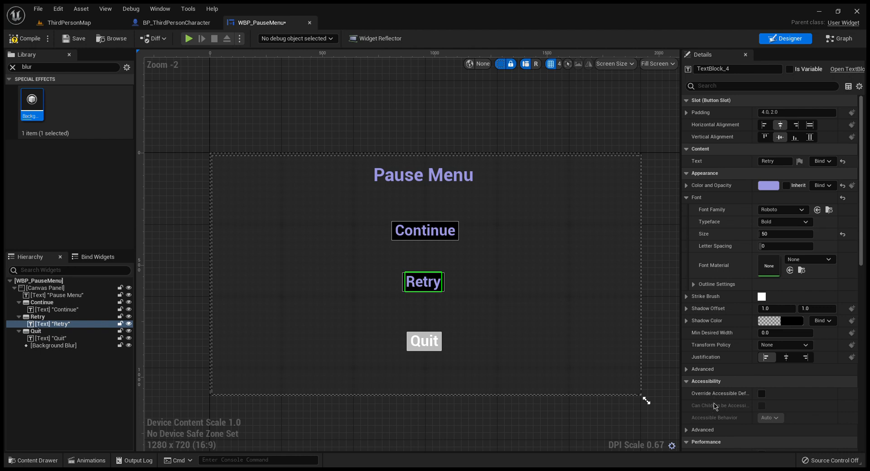
# Step: Give the Quit button's text the same purple colour and set the Quit button's background colour to black
pyautogui.click(427, 344)
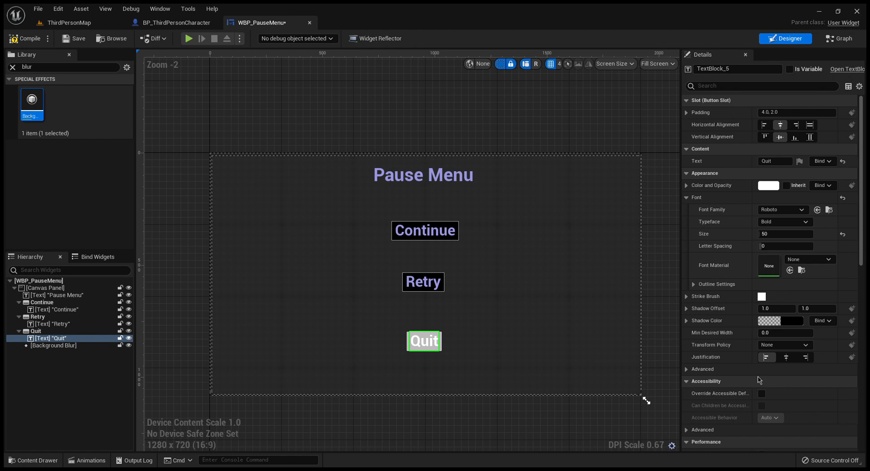
pyautogui.press('Return')
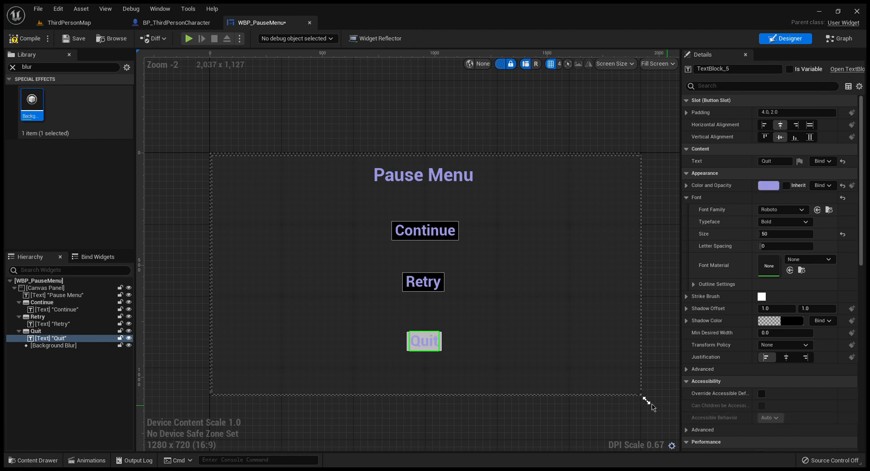
pyautogui.click(442, 342)
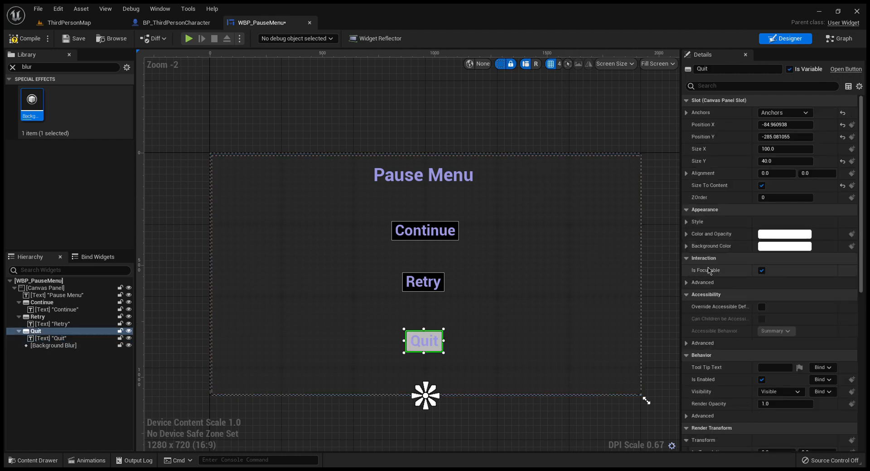
pyautogui.moveTo(694, 268); pyautogui.dragTo(697, 363)
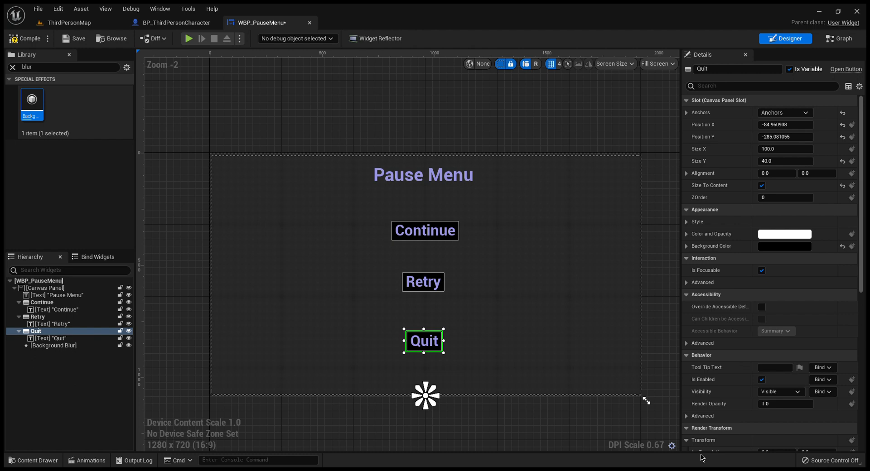
# Step: Clear the widget library's search filter, and compile and save the pause menu widget
pyautogui.click(543, 302)
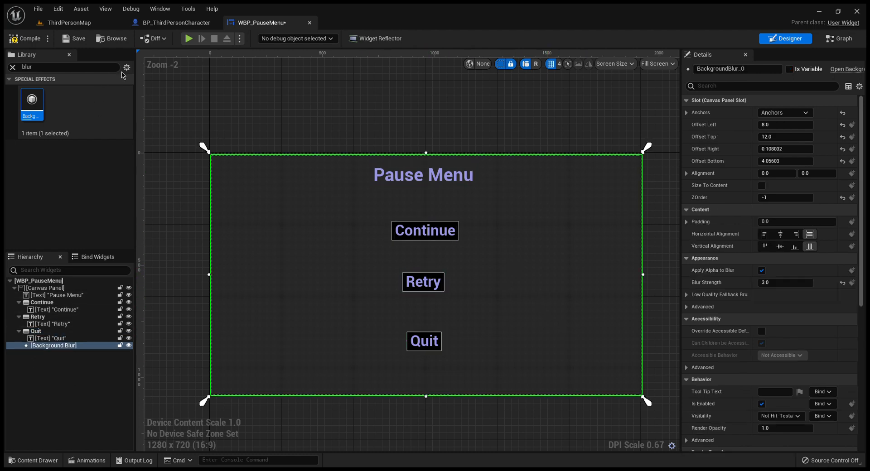
pyautogui.click(12, 67)
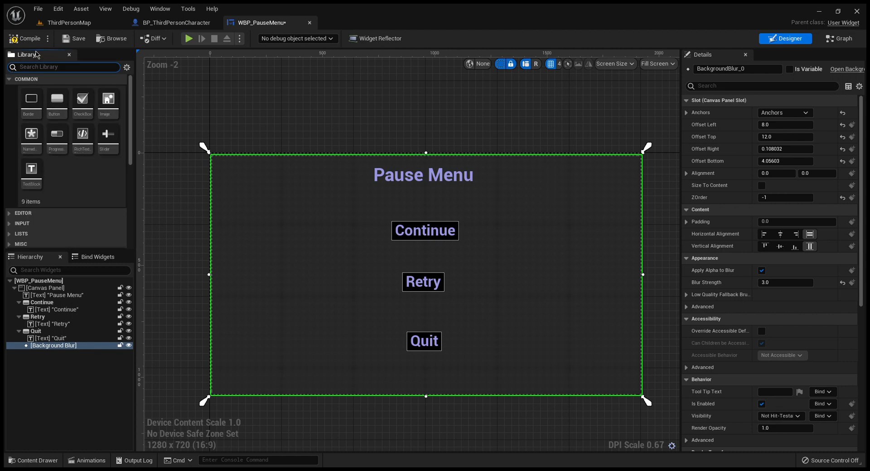
pyautogui.click(27, 39)
pyautogui.click(73, 38)
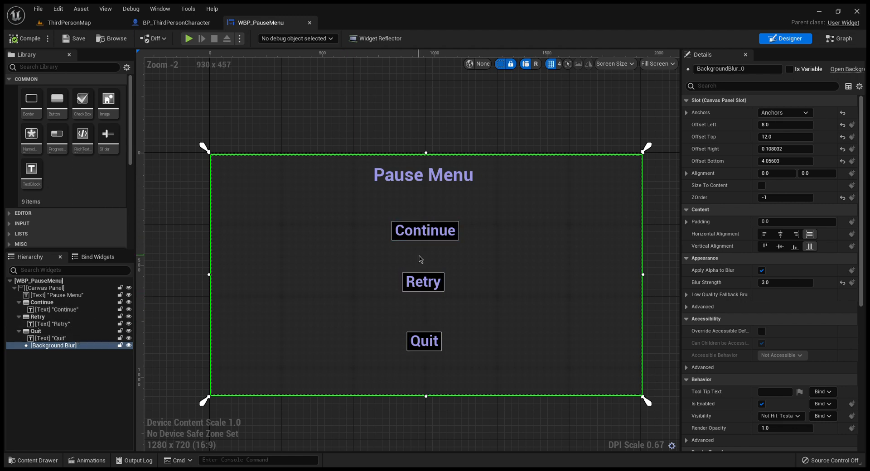
# Step: Add an On Clicked event for the Continue button
pyautogui.click(455, 235)
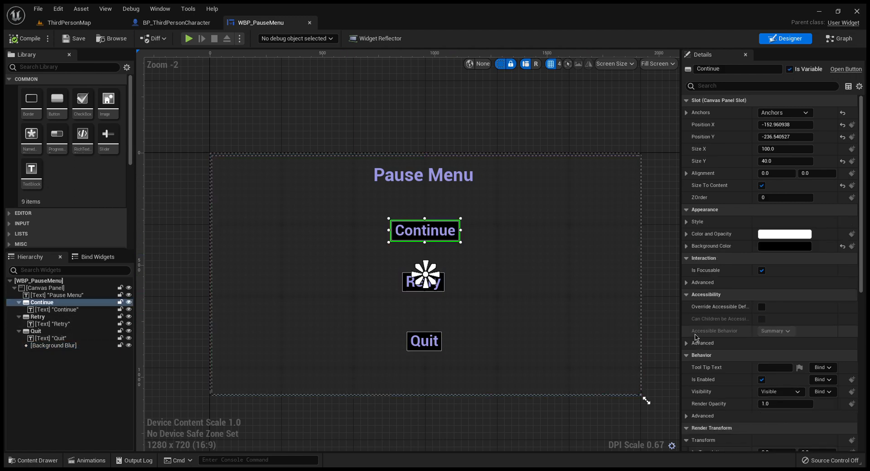
pyautogui.scroll(-7, 740, 347)
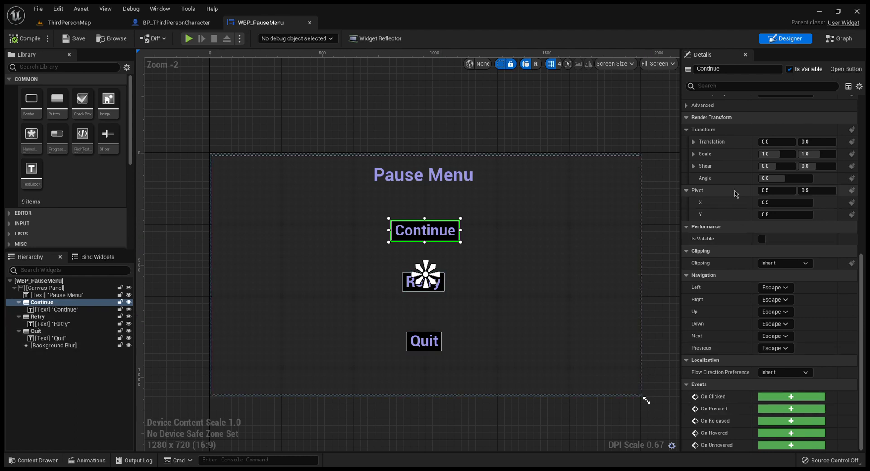
pyautogui.scroll(3, 735, 194)
pyautogui.scroll(-3, 770, 272)
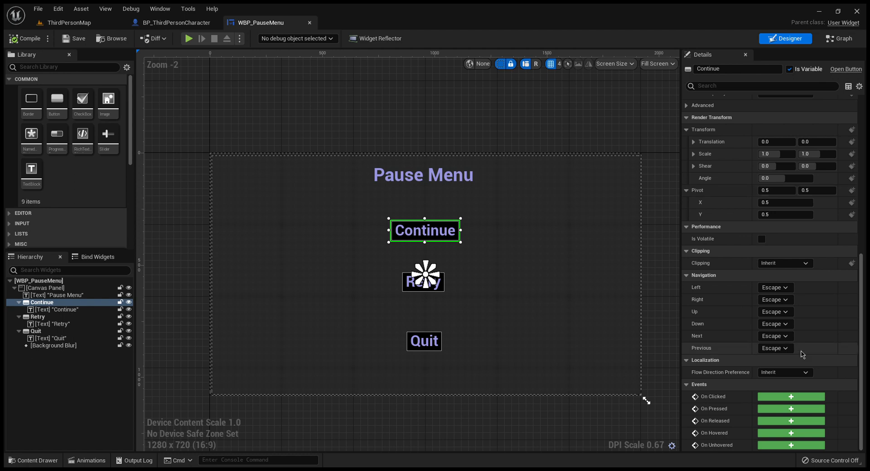
pyautogui.click(789, 397)
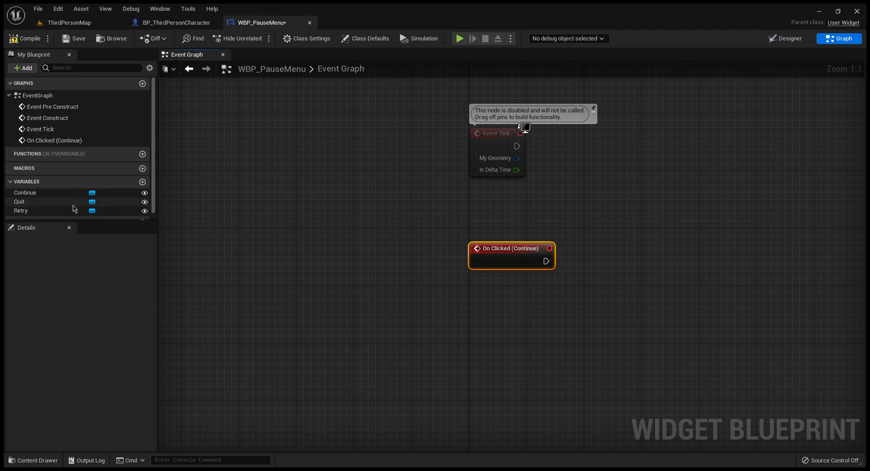
# Step: Add On Clicked events for the Retry and Quit buttons to the event graph
pyautogui.click(75, 211)
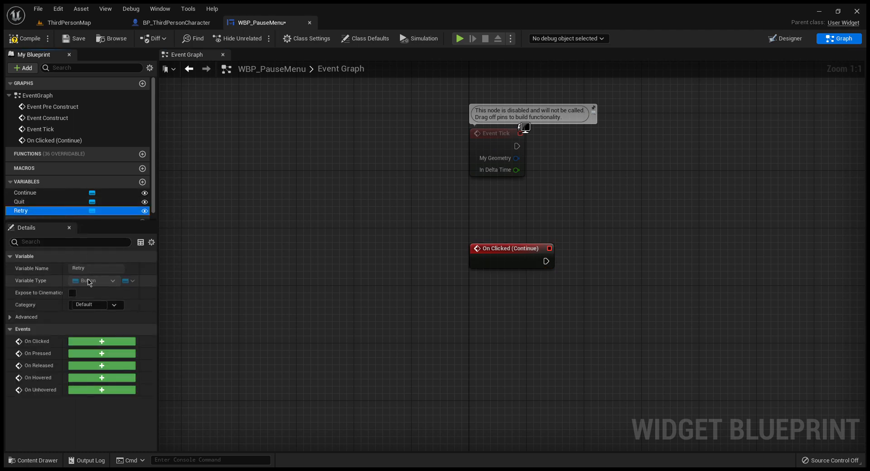
pyautogui.click(101, 341)
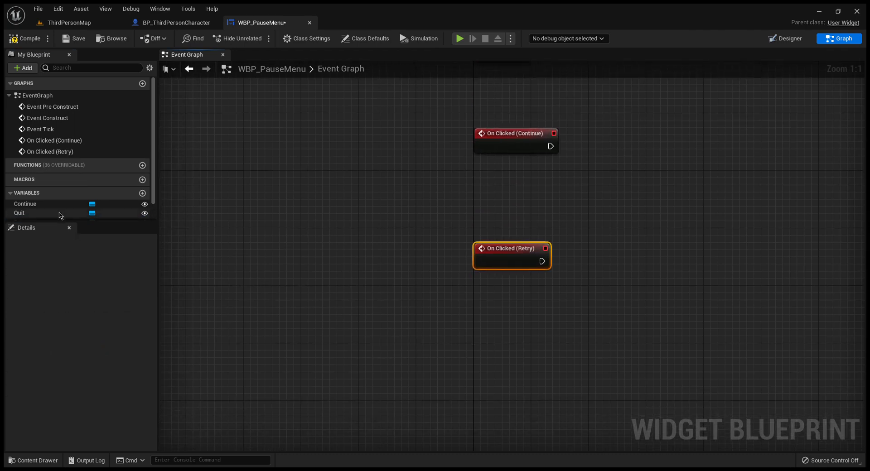
pyautogui.click(54, 213)
pyautogui.click(100, 341)
pyautogui.moveTo(380, 311); pyautogui.dragTo(316, 458, button='right')
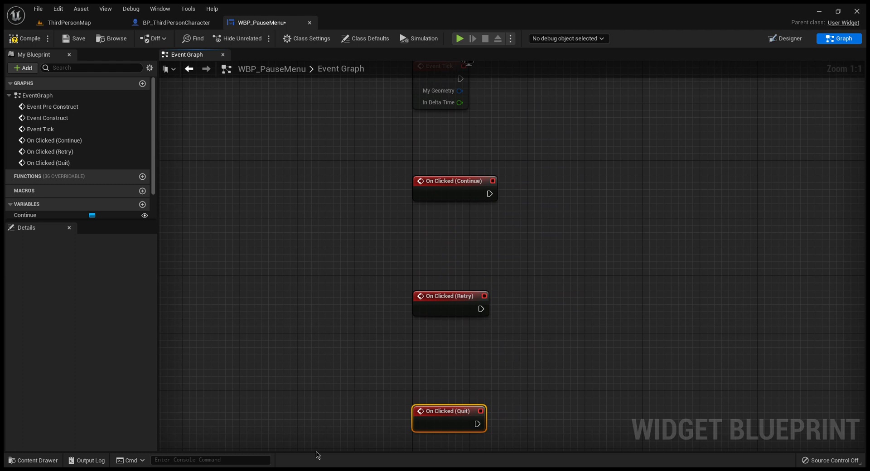
# Step: Connect On Clicked (Continue) to a Set Input Mode Game Only node, with Get Player Controller feeding its Player Controller input
pyautogui.moveTo(498, 203); pyautogui.dragTo(537, 198)
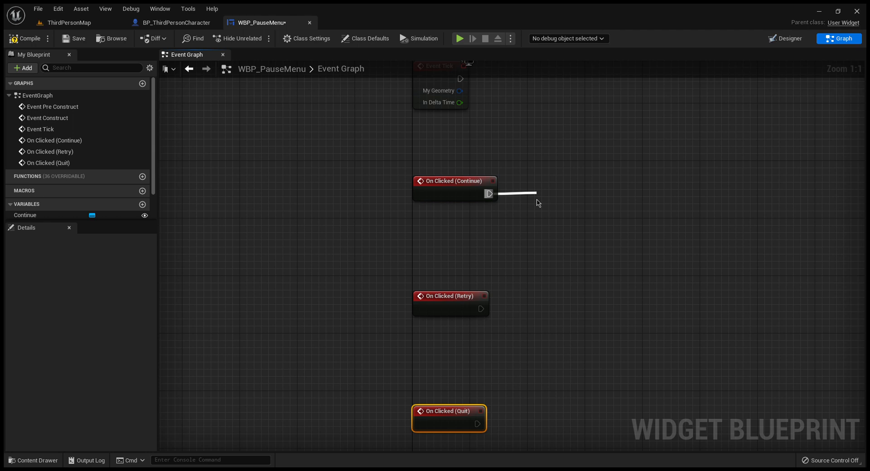
pyautogui.click(661, 243)
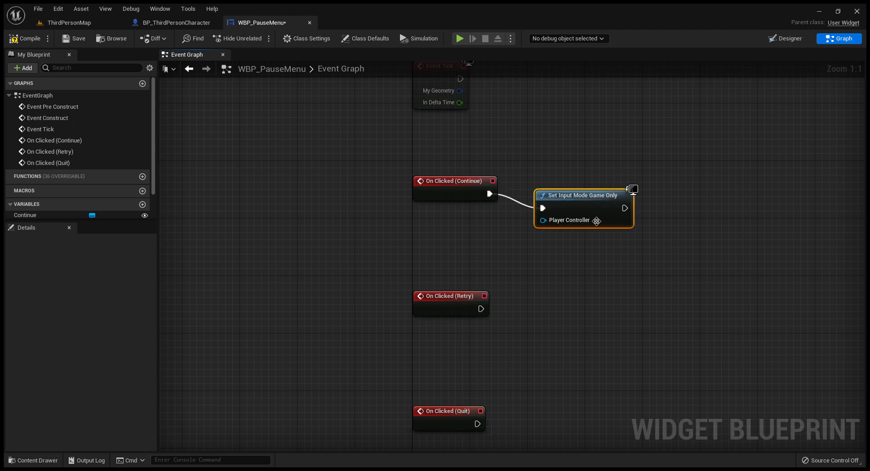
pyautogui.moveTo(581, 201)
pyautogui.mouseDown()
pyautogui.moveTo(589, 187)
pyautogui.moveTo(574, 186)
pyautogui.mouseUp()
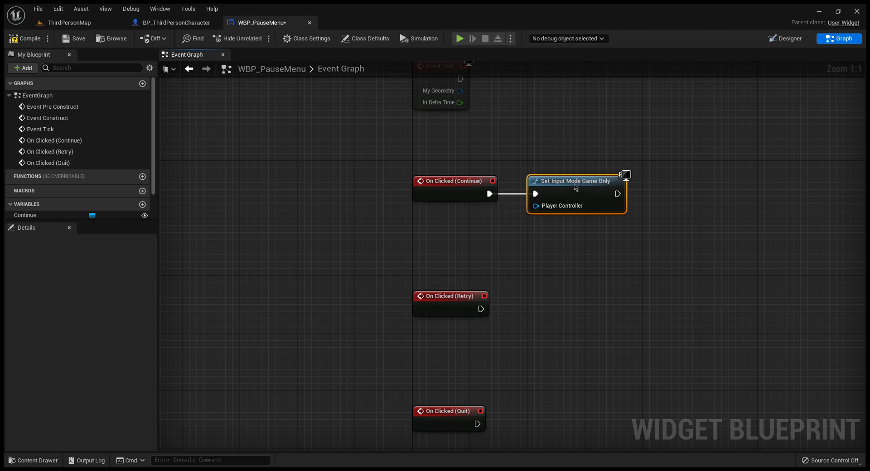
pyautogui.moveTo(536, 206); pyautogui.dragTo(503, 216)
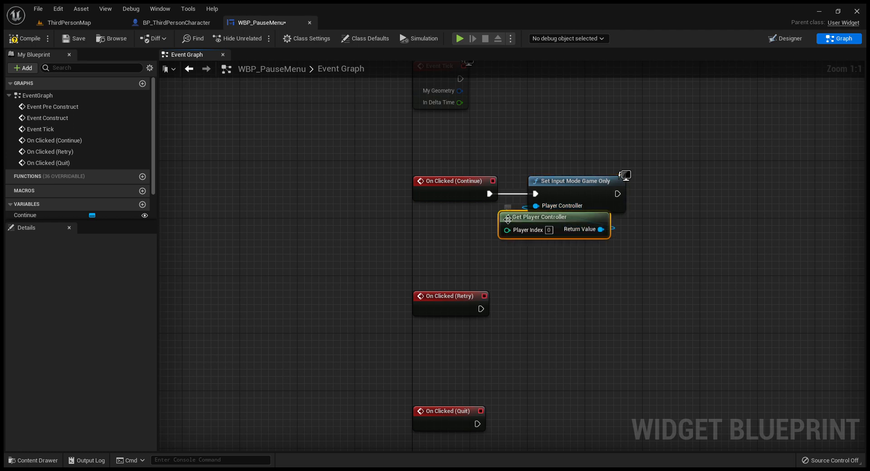
pyautogui.moveTo(501, 223); pyautogui.dragTo(418, 216)
pyautogui.moveTo(639, 260); pyautogui.dragTo(495, 253, button='right')
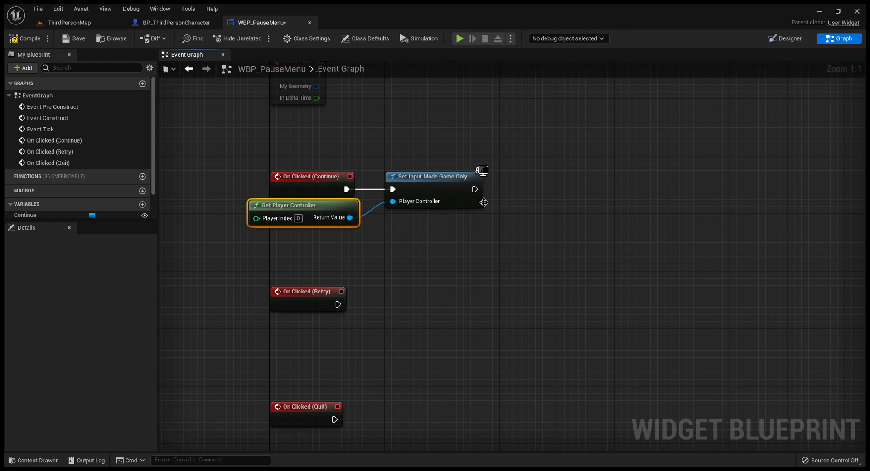
# Step: Extend the Continue chain with a Set Show Mouse Cursor node and a Set Game Paused node, both left unchecked
pyautogui.moveTo(483, 195); pyautogui.dragTo(519, 191)
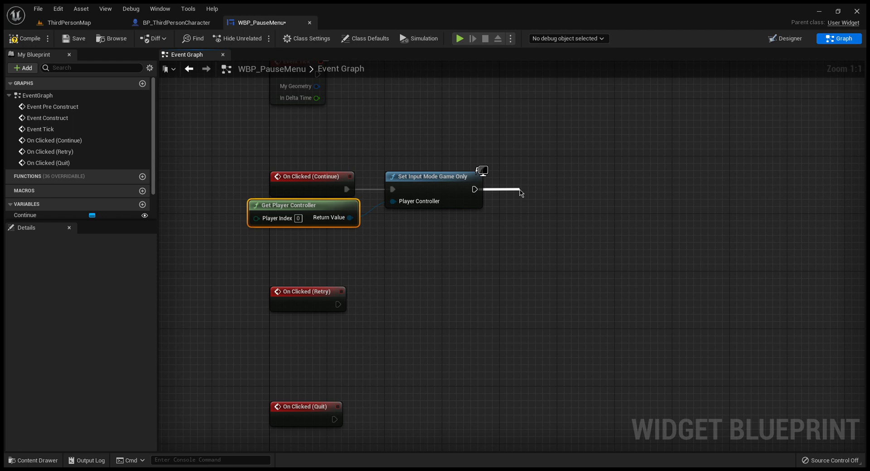
pyautogui.click(609, 251)
pyautogui.moveTo(562, 203); pyautogui.dragTo(635, 194)
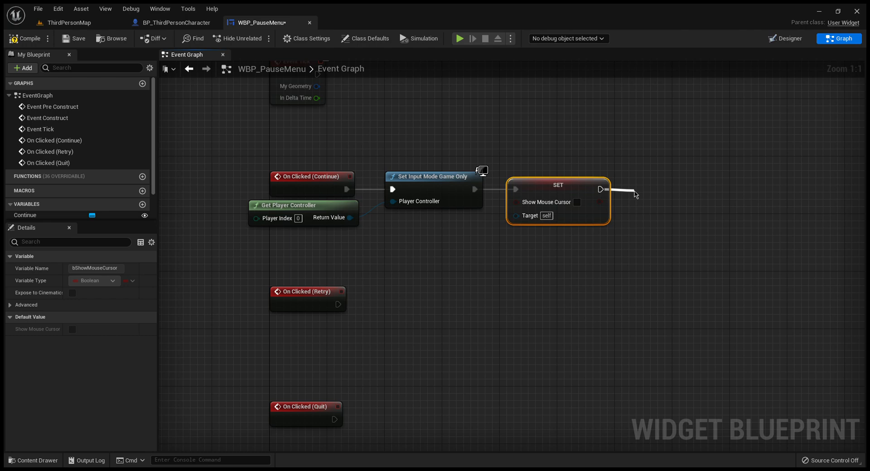
pyautogui.click(716, 261)
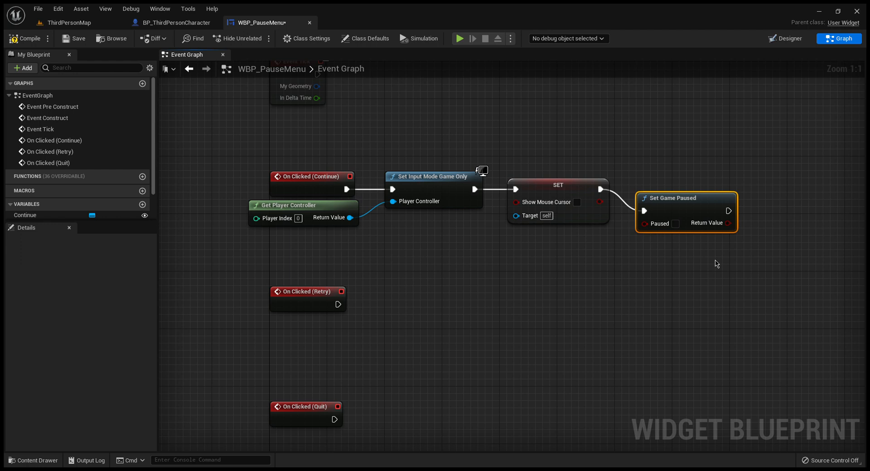
pyautogui.moveTo(684, 207); pyautogui.dragTo(673, 184)
# Step: Insert Remove from Parent between the Show Mouse Cursor setter and Set Game Paused, and connect Get Player Controller to the setter's Target
pyautogui.moveTo(515, 298); pyautogui.dragTo(425, 299, button='right')
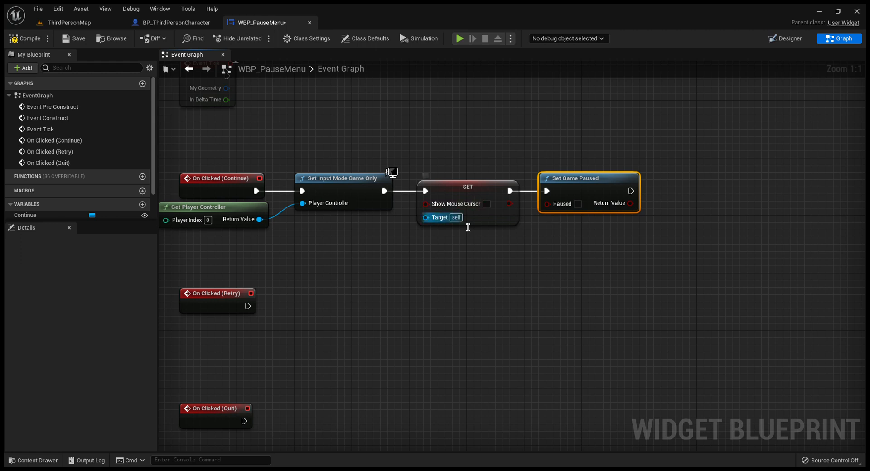
pyautogui.moveTo(582, 186); pyautogui.dragTo(705, 187)
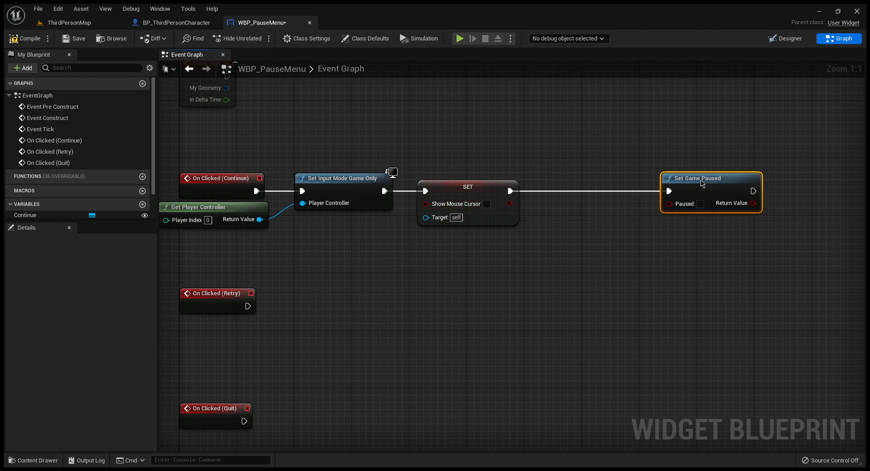
pyautogui.keyDown('alt'); pyautogui.click(670, 192); pyautogui.keyUp('alt')
pyautogui.moveTo(510, 190); pyautogui.dragTo(558, 195)
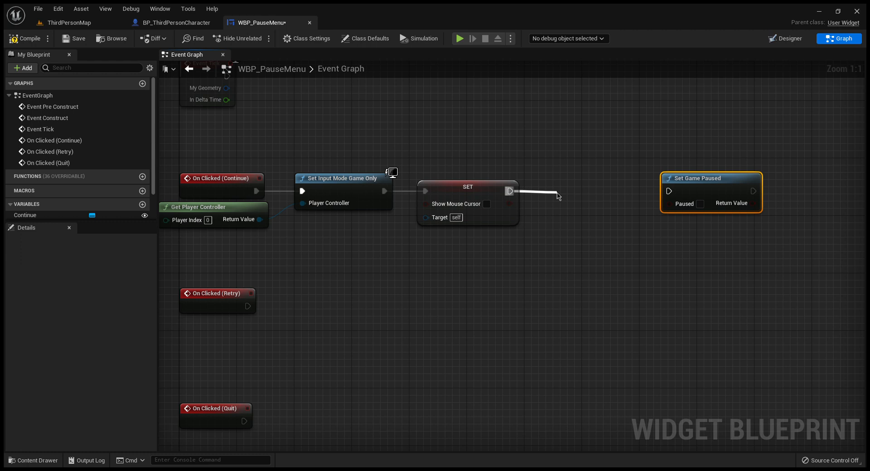
pyautogui.click(613, 231)
pyautogui.moveTo(583, 201); pyautogui.dragTo(563, 175)
pyautogui.moveTo(613, 191); pyautogui.dragTo(669, 191)
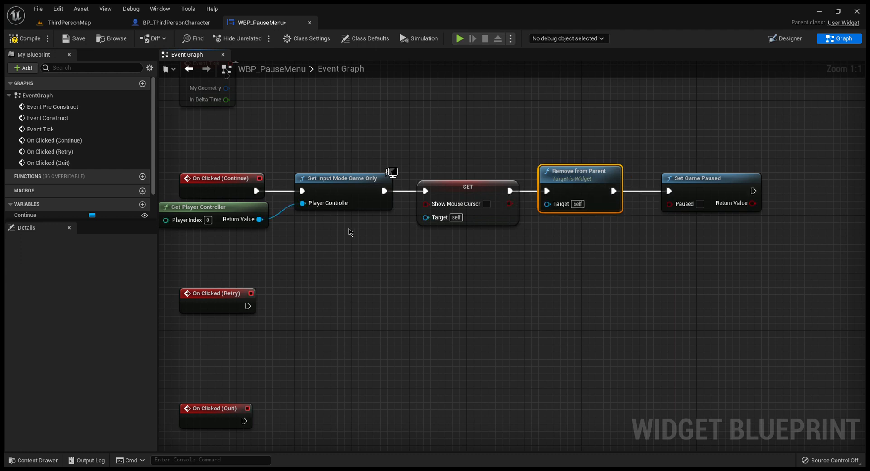
pyautogui.moveTo(260, 219); pyautogui.dragTo(444, 213)
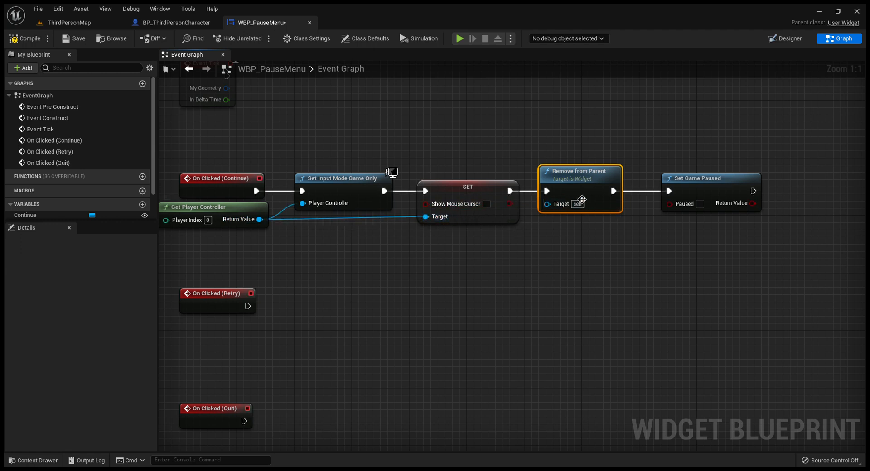
pyautogui.moveTo(704, 189); pyautogui.dragTo(683, 189)
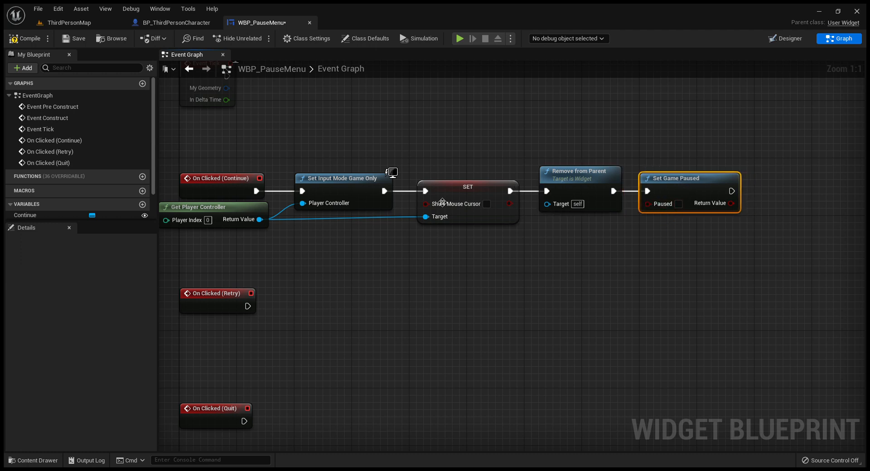
# Step: Connect On Clicked (Retry) to an Open Level (by Object Reference) node with ThirdPersonMap as its level
pyautogui.moveTo(365, 290); pyautogui.dragTo(413, 237, button='right')
pyautogui.moveTo(297, 253); pyautogui.dragTo(341, 256)
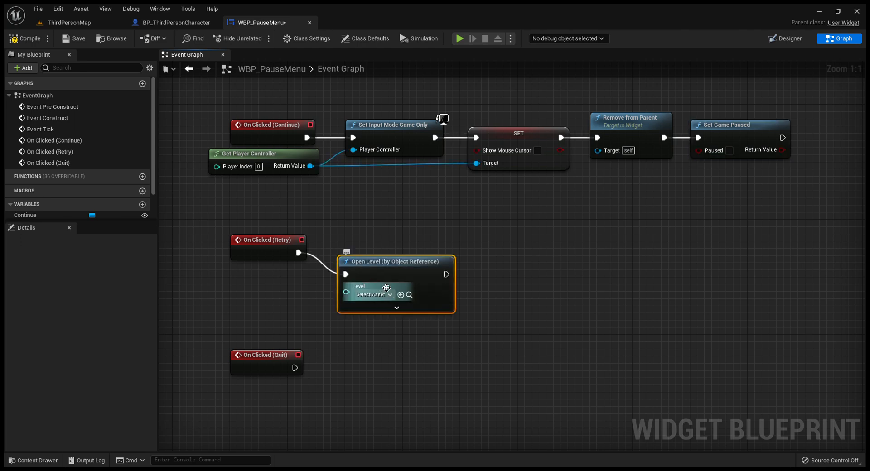
pyautogui.moveTo(400, 263); pyautogui.dragTo(400, 245)
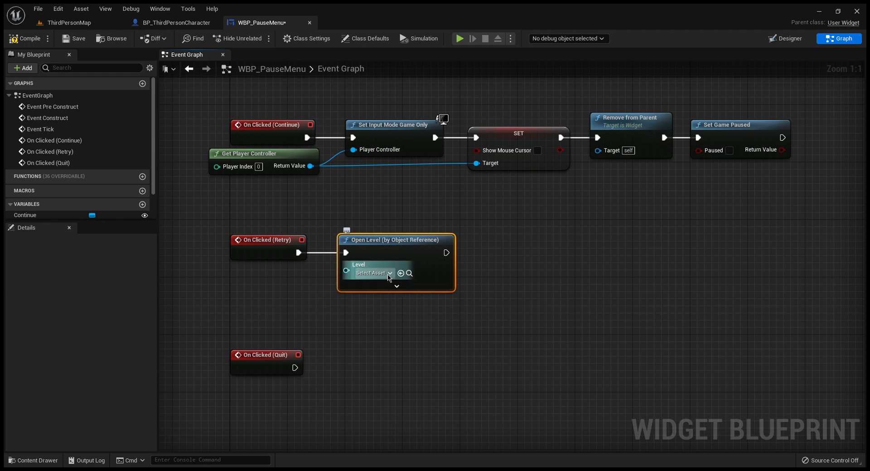
pyautogui.click(413, 376)
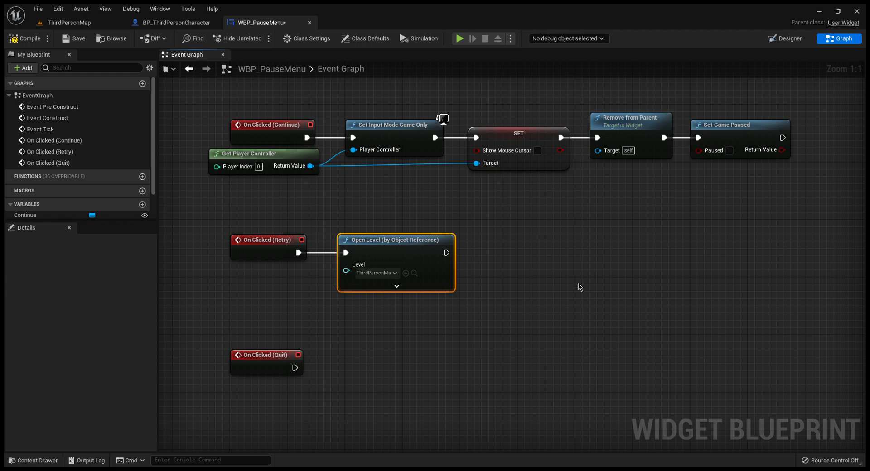
pyautogui.click(578, 267)
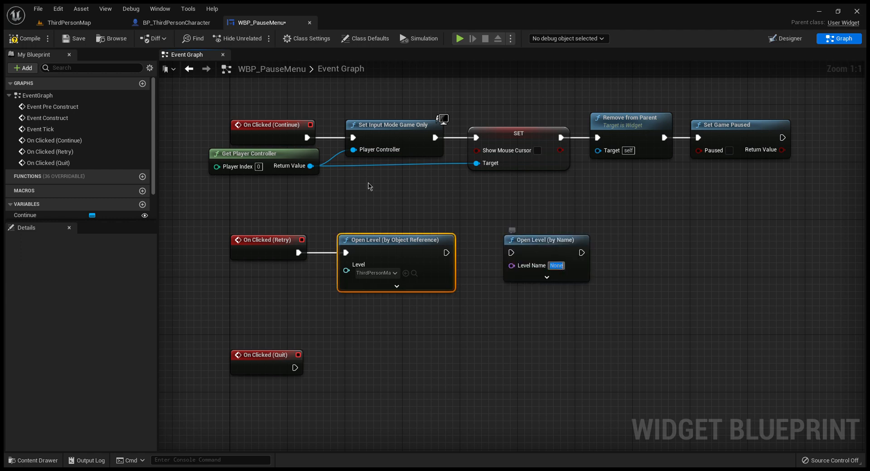
pyautogui.click(569, 247)
pyautogui.press('Delete')
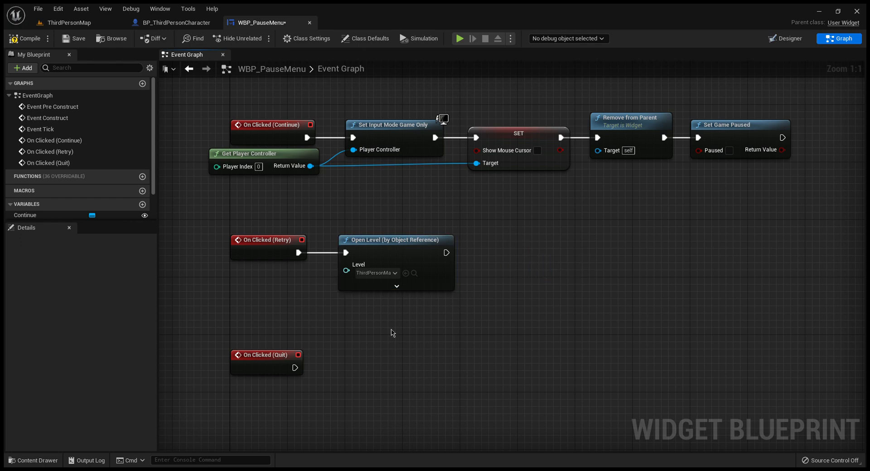
# Step: Connect On Clicked (Quit) to a Quit Game node aligned beside it, and compile and save the widget
pyautogui.moveTo(294, 368); pyautogui.dragTo(342, 370)
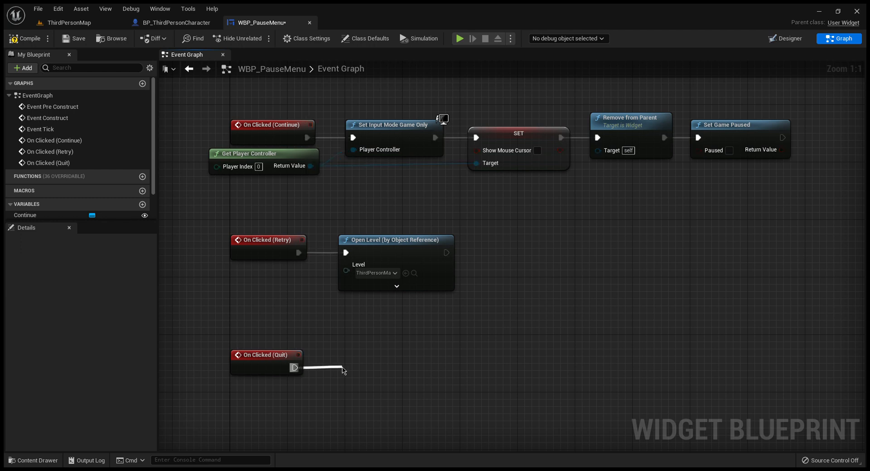
pyautogui.click(451, 228)
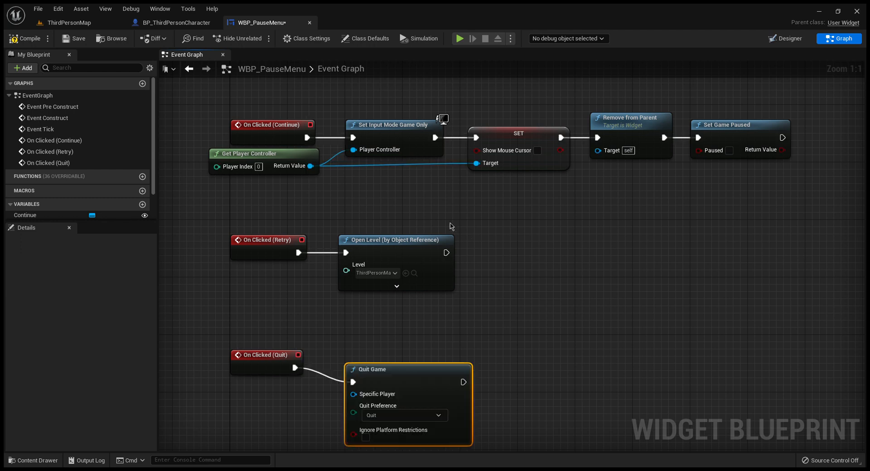
pyautogui.moveTo(428, 382); pyautogui.dragTo(407, 367)
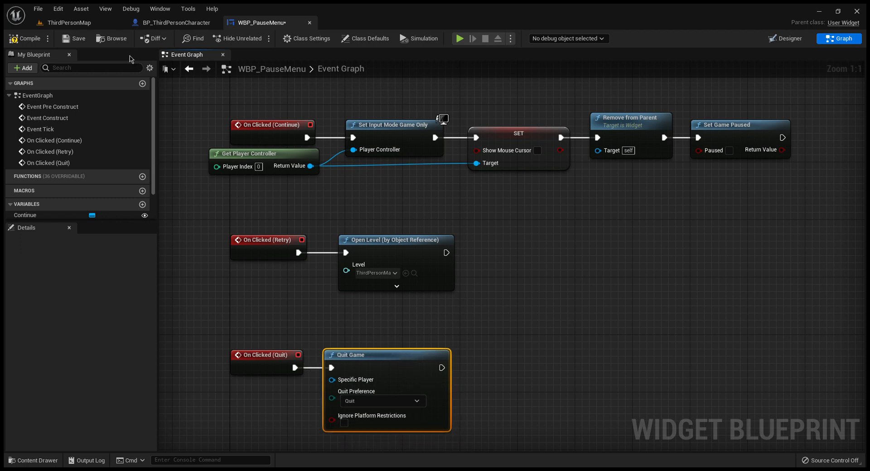
pyautogui.click(25, 39)
pyautogui.click(75, 41)
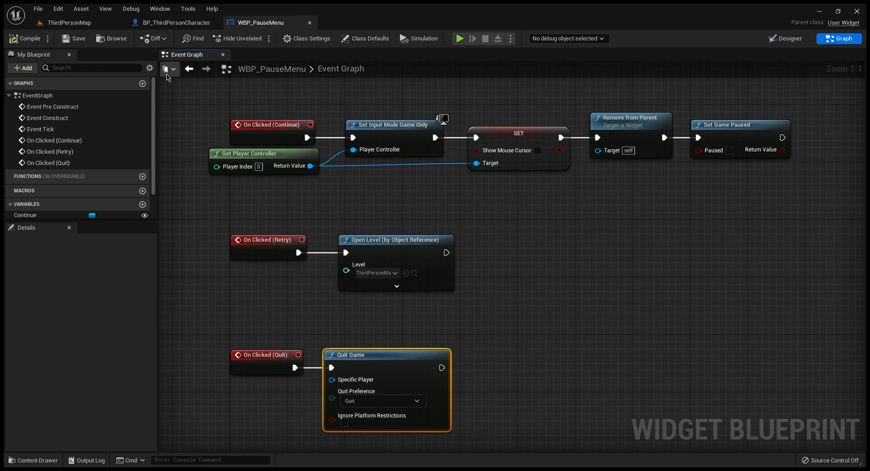
# Step: Move the Open Level node closer to On Clicked (Retry), save the widget, and return to its Designer view
pyautogui.moveTo(401, 250); pyautogui.dragTo(386, 249)
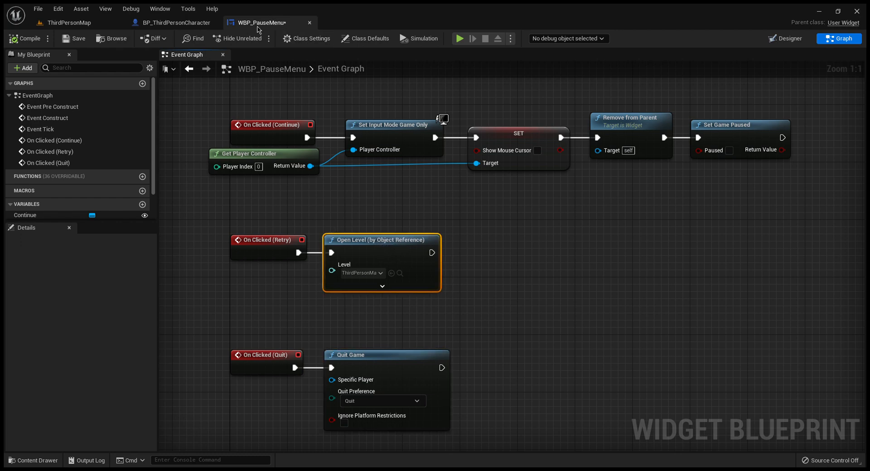
pyautogui.click(74, 38)
pyautogui.moveTo(648, 249); pyautogui.dragTo(658, 220, button='right')
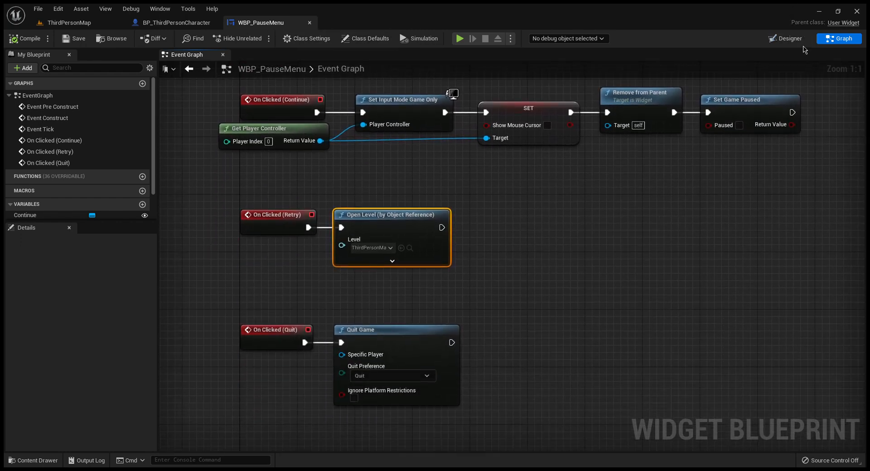
pyautogui.click(790, 39)
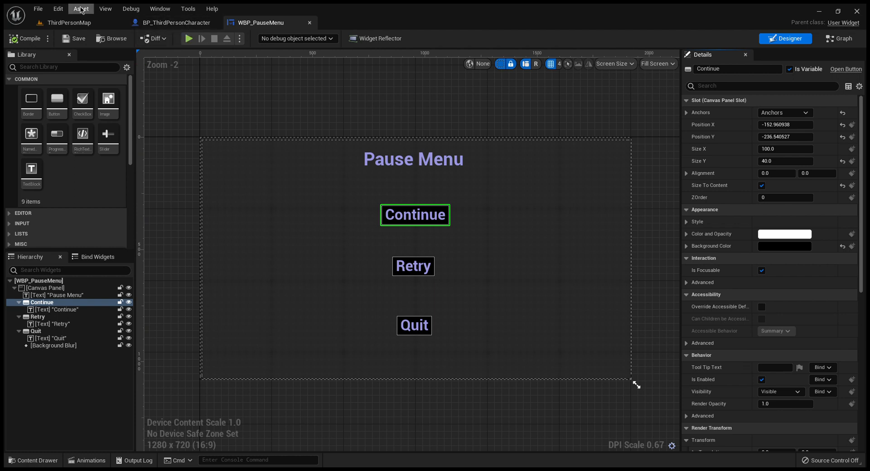
# Step: Paste the InputAction Pause event into an empty area of the BP_ThirdPersonCharacter event graph
pyautogui.click(154, 25)
pyautogui.moveTo(292, 207); pyautogui.dragTo(305, 227, button='right')
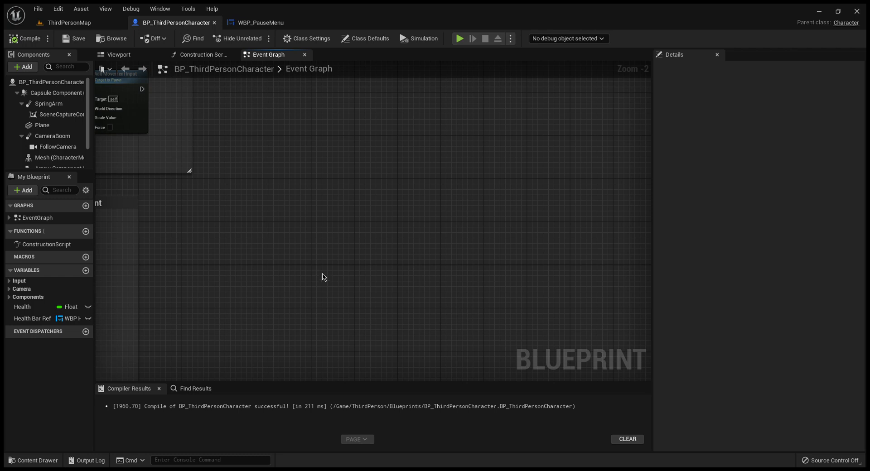
pyautogui.hotkey('ctrl', 'v')
pyautogui.scroll(2, 350, 278)
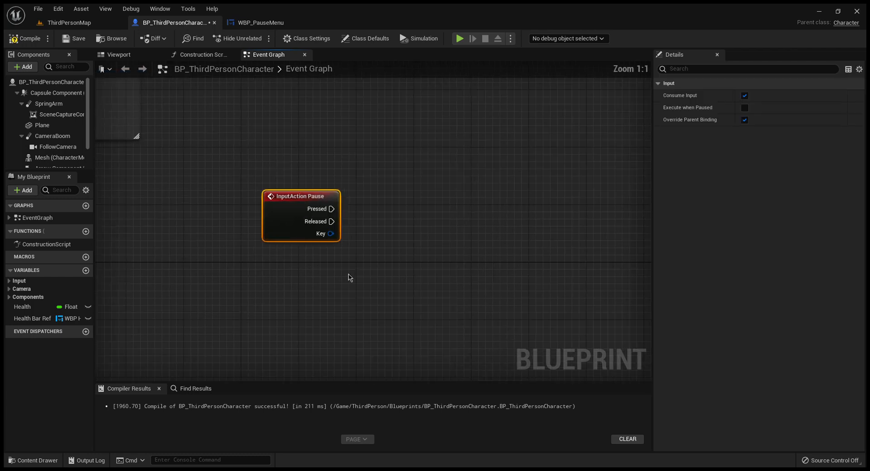
# Step: Connect the Pressed output of InputAction Pause to a Flip Flop node aligned beside the event
pyautogui.moveTo(350, 277); pyautogui.dragTo(310, 271, button='right')
pyautogui.moveTo(292, 204); pyautogui.dragTo(335, 208)
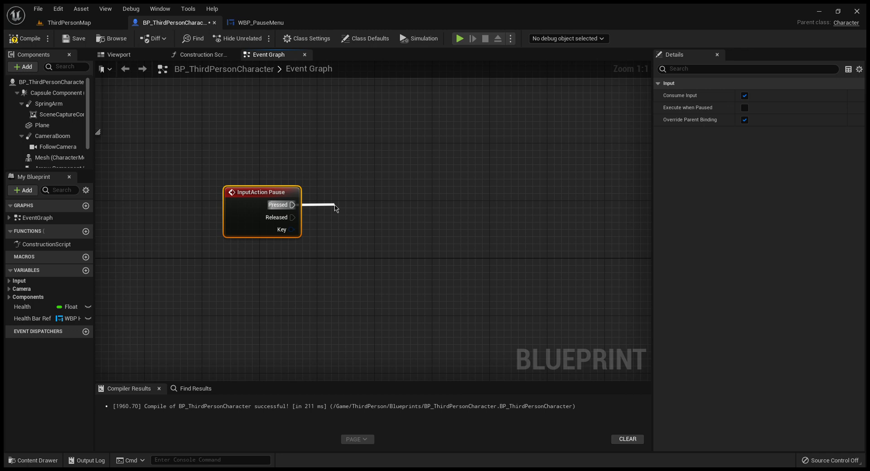
pyautogui.click(387, 254)
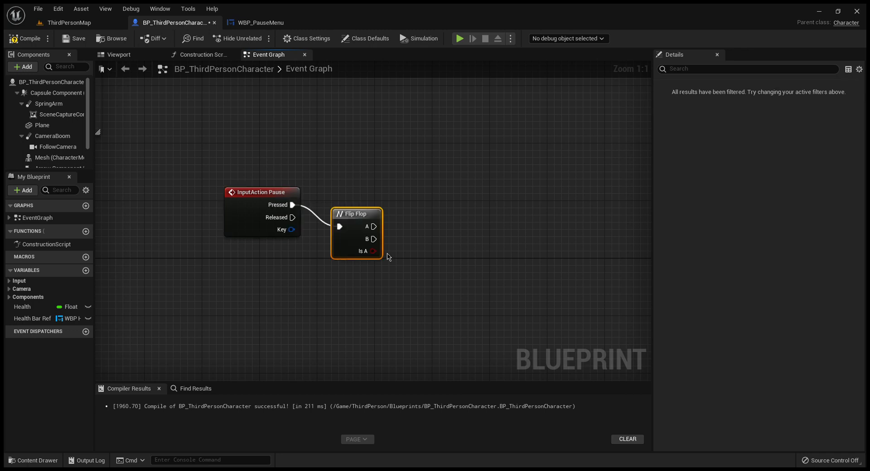
pyautogui.moveTo(364, 211); pyautogui.dragTo(353, 192)
# Step: Connect the Flip Flop's A output to a Create Widget node with WBP Pause Menu as its class
pyautogui.moveTo(422, 241); pyautogui.dragTo(285, 223, button='right')
pyautogui.moveTo(231, 191); pyautogui.dragTo(283, 195)
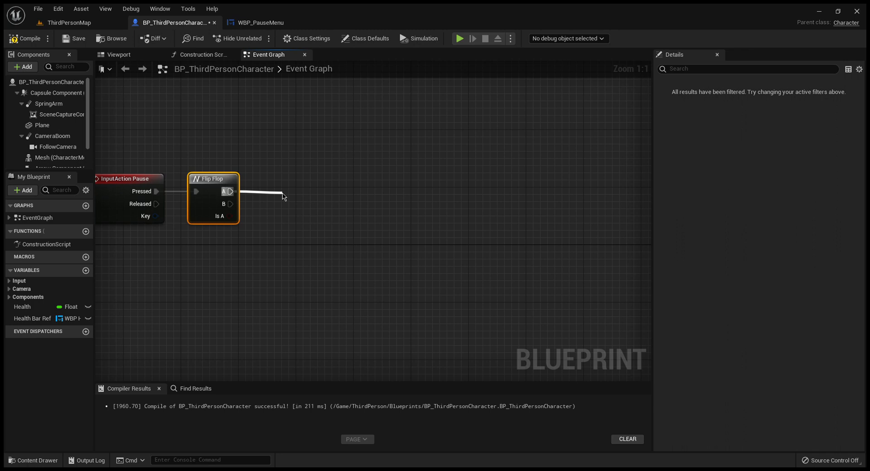
pyautogui.click(347, 236)
pyautogui.moveTo(356, 204); pyautogui.dragTo(372, 187)
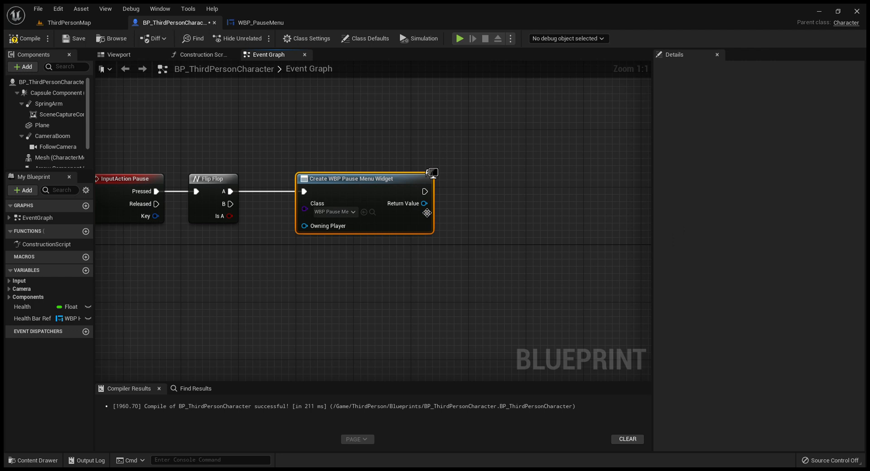
# Step: Add an Add to Viewport node from the Create Widget node's Return Value and align the two nodes
pyautogui.moveTo(424, 203); pyautogui.dragTo(469, 199)
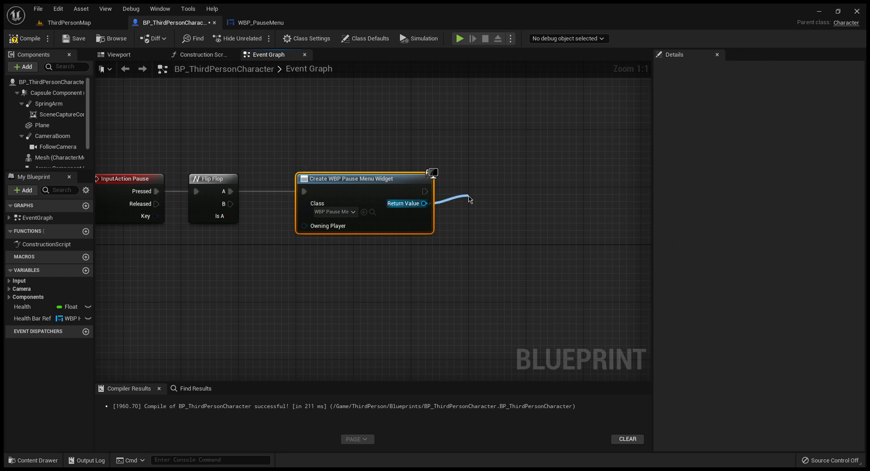
pyautogui.moveTo(469, 199); pyautogui.dragTo(469, 200)
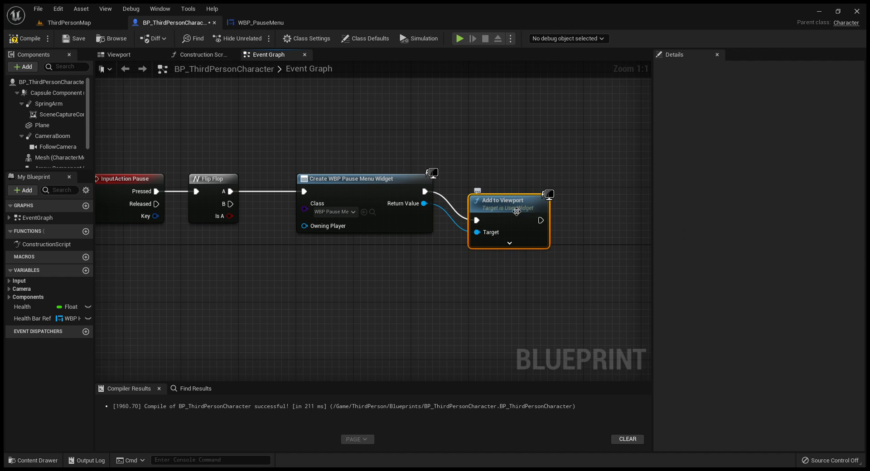
pyautogui.moveTo(509, 188); pyautogui.dragTo(488, 181)
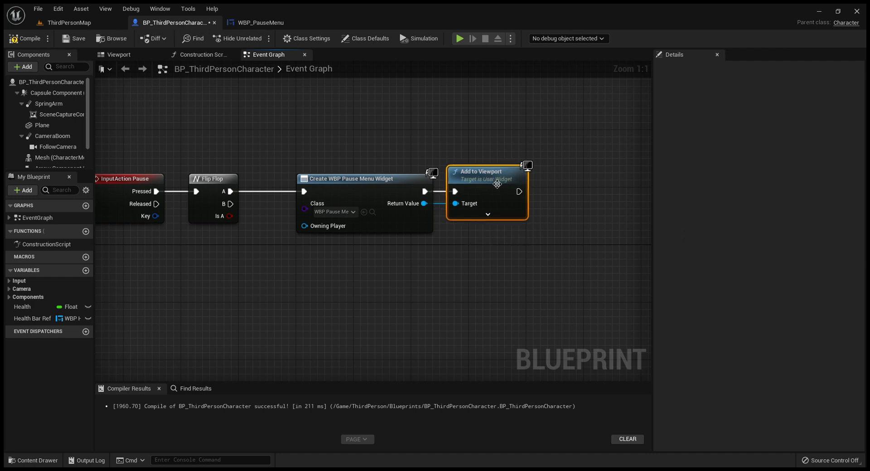
pyautogui.moveTo(378, 187)
pyautogui.mouseDown()
pyautogui.moveTo(357, 188)
pyautogui.moveTo(401, 183)
pyautogui.moveTo(392, 183)
pyautogui.mouseUp()
# Step: Connect Add to Viewport to a Set Game Paused node with Paused checked, placed close beside it
pyautogui.moveTo(452, 297); pyautogui.dragTo(361, 300, button='right')
pyautogui.moveTo(429, 193); pyautogui.dragTo(472, 196)
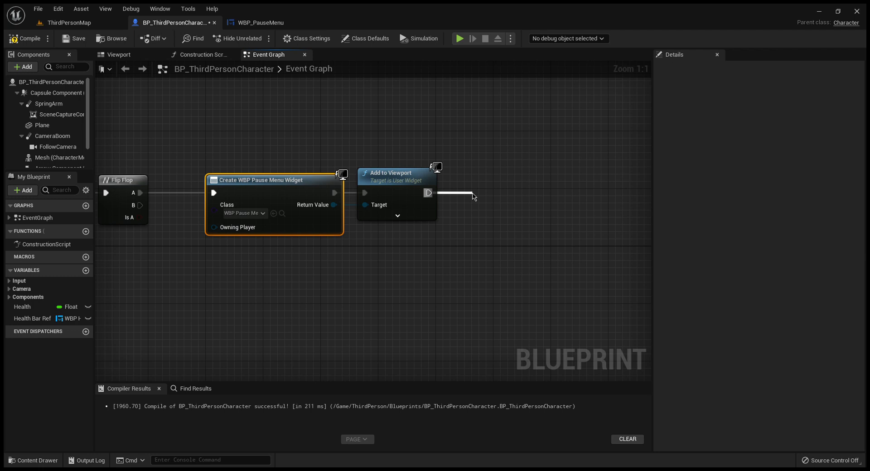
pyautogui.moveTo(472, 196); pyautogui.dragTo(472, 195)
pyautogui.moveTo(534, 210); pyautogui.dragTo(536, 191)
pyautogui.click(510, 206)
pyautogui.moveTo(497, 254); pyautogui.dragTo(386, 246, button='right')
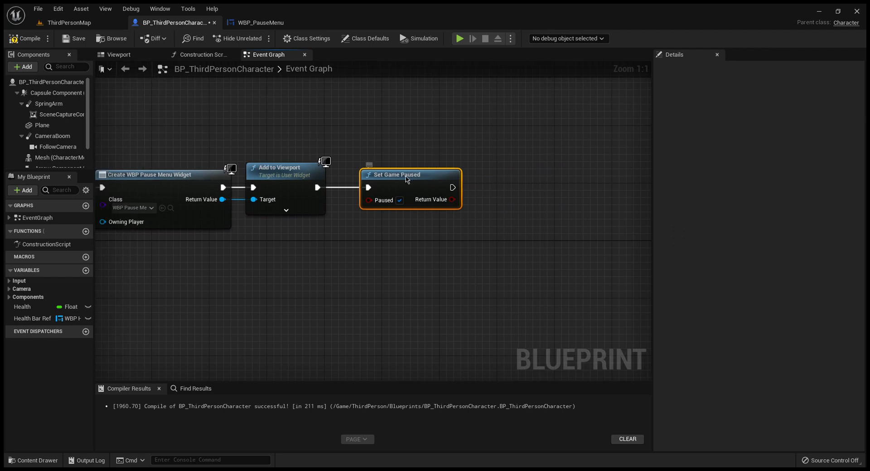
pyautogui.moveTo(408, 181); pyautogui.dragTo(394, 181)
# Step: Extend the chain from Set Game Paused with an aligned Set Input Mode Game And UI node
pyautogui.moveTo(444, 267); pyautogui.dragTo(363, 251, button='right')
pyautogui.moveTo(359, 176); pyautogui.dragTo(404, 181)
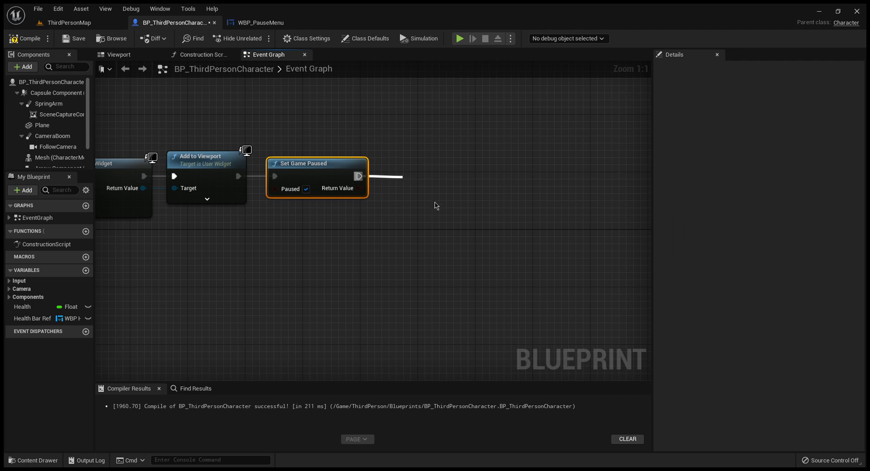
pyautogui.click(501, 303)
pyautogui.moveTo(480, 197); pyautogui.dragTo(487, 172)
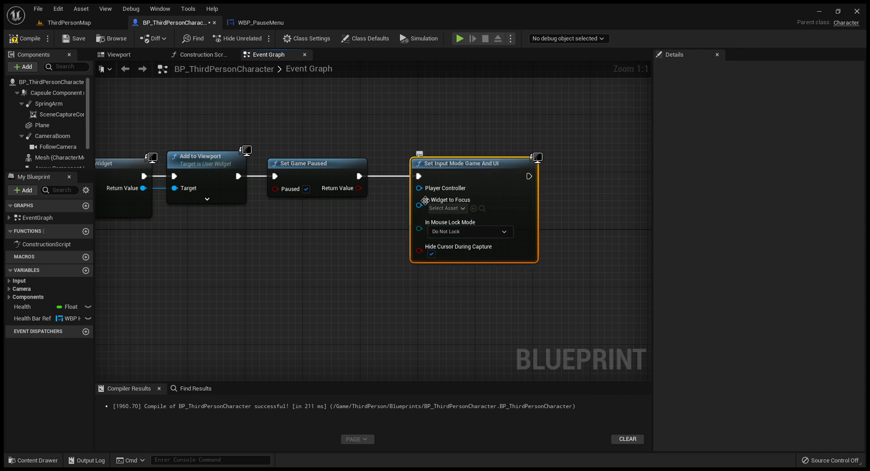
pyautogui.moveTo(418, 191); pyautogui.dragTo(364, 221)
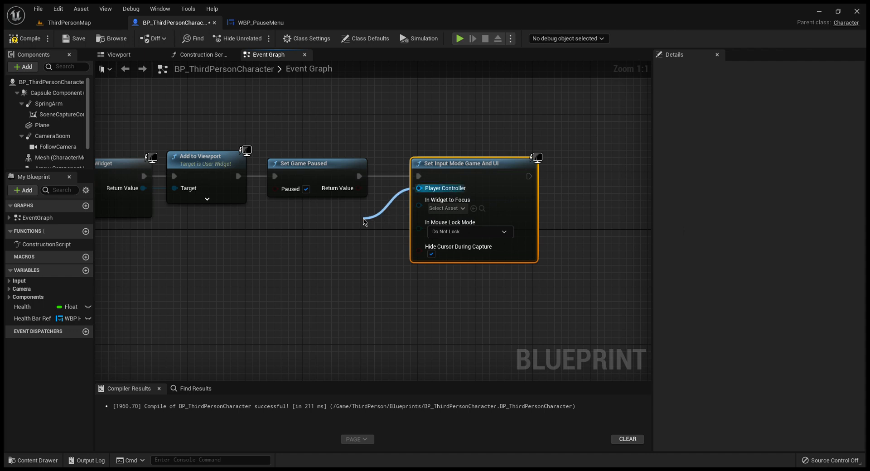
pyautogui.press('Return')
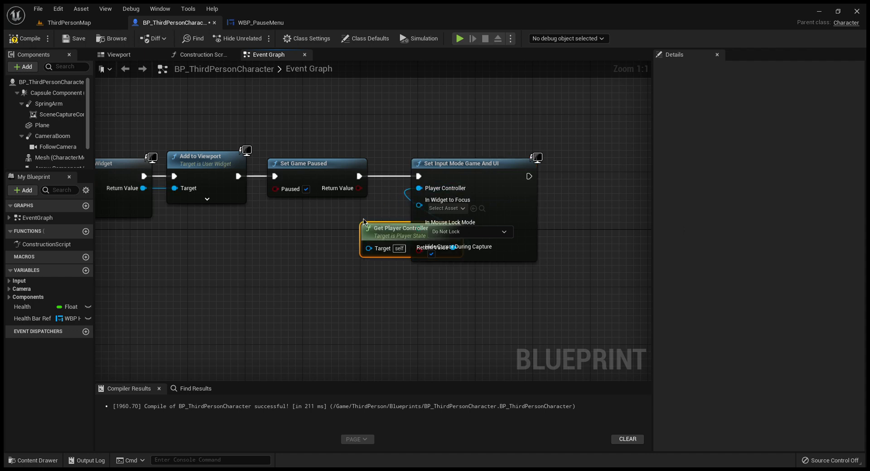
pyautogui.moveTo(394, 235); pyautogui.dragTo(321, 217)
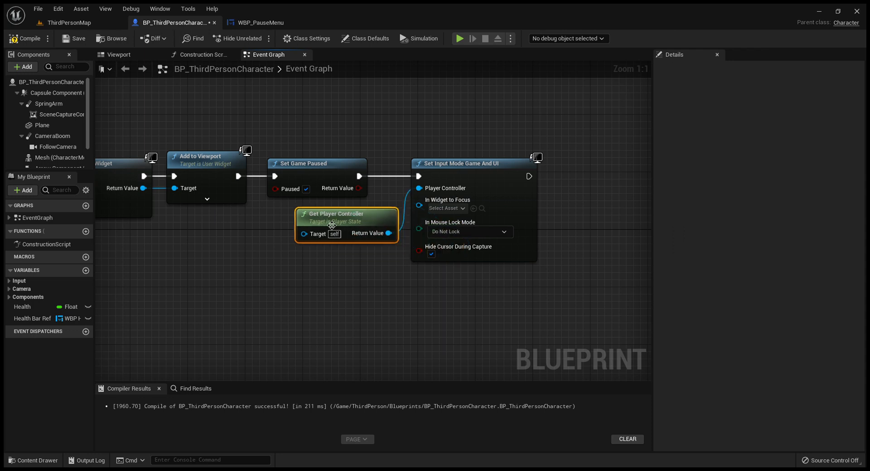
pyautogui.press('Delete')
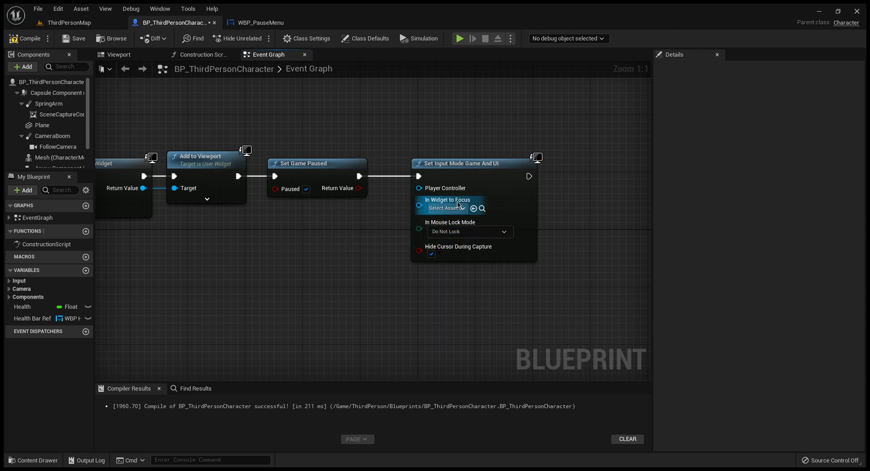
# Step: Feed the Player Controller input of Set Input Mode Game And UI from a Get Player Controller node with Player Index 0
pyautogui.moveTo(418, 188); pyautogui.dragTo(371, 215)
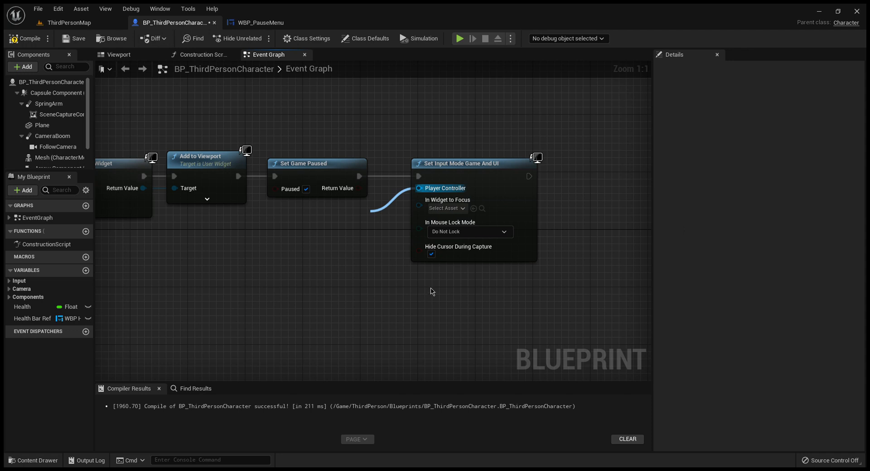
pyautogui.hotkey('ctrl', 'z')
pyautogui.moveTo(399, 225); pyautogui.dragTo(297, 220)
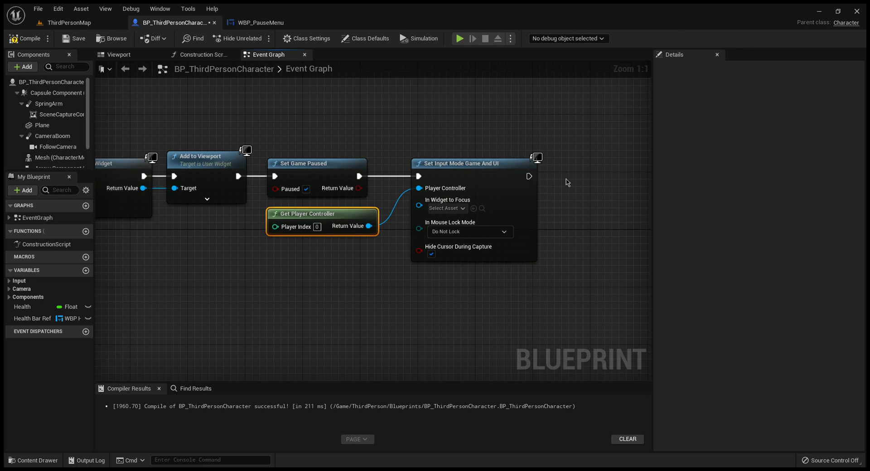
# Step: Append a Set Show Mouse Cursor node with the option checked, and connect Get Player Controller to its Target
pyautogui.moveTo(529, 176); pyautogui.dragTo(562, 180)
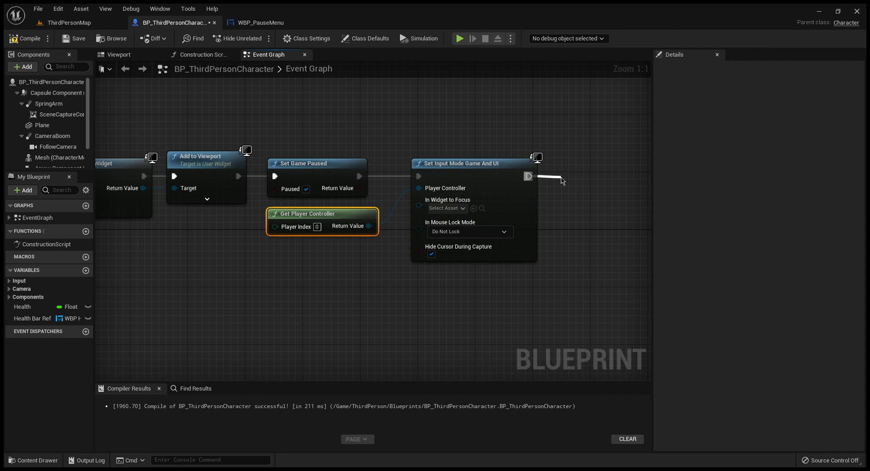
pyautogui.click(659, 225)
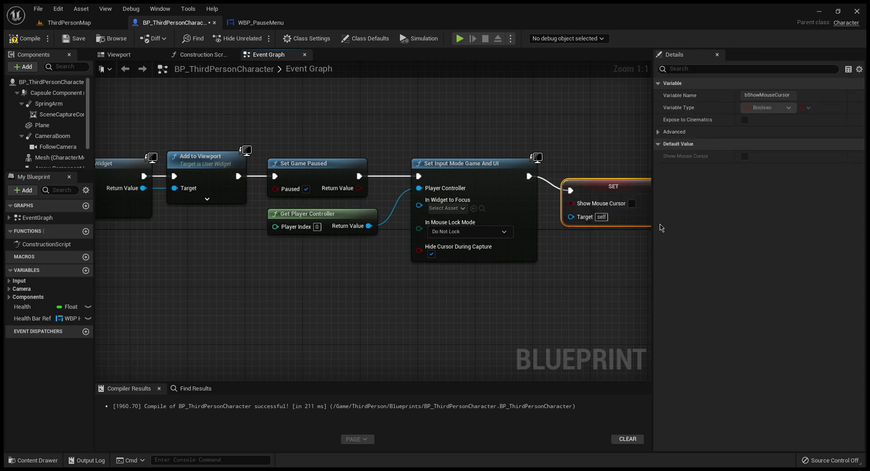
pyautogui.moveTo(616, 192); pyautogui.dragTo(618, 169)
pyautogui.moveTo(612, 266); pyautogui.dragTo(497, 236, button='right')
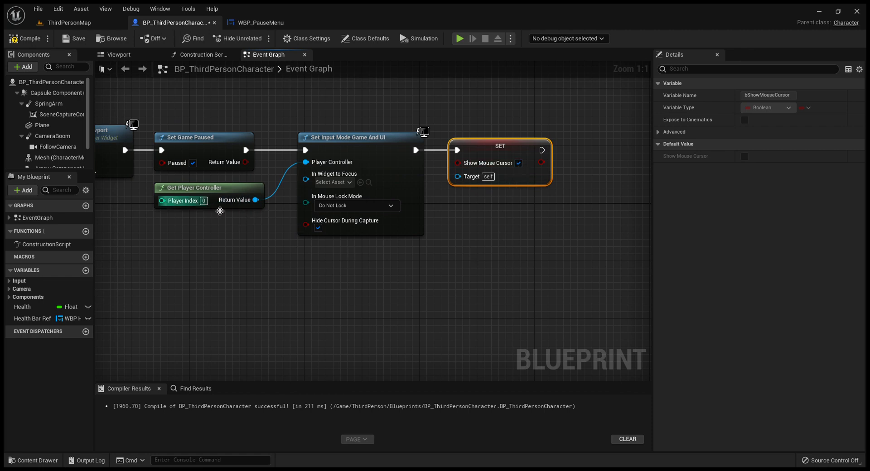
pyautogui.moveTo(256, 200); pyautogui.dragTo(458, 176)
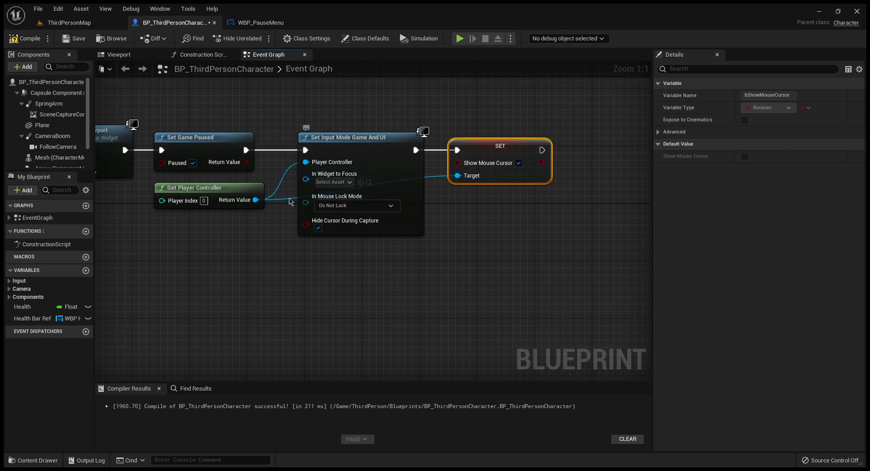
# Step: Route the Get Player Controller wire to the Show Mouse Cursor Target beneath Set Input Mode Game And UI with two reroute points
pyautogui.doubleClick(282, 200)
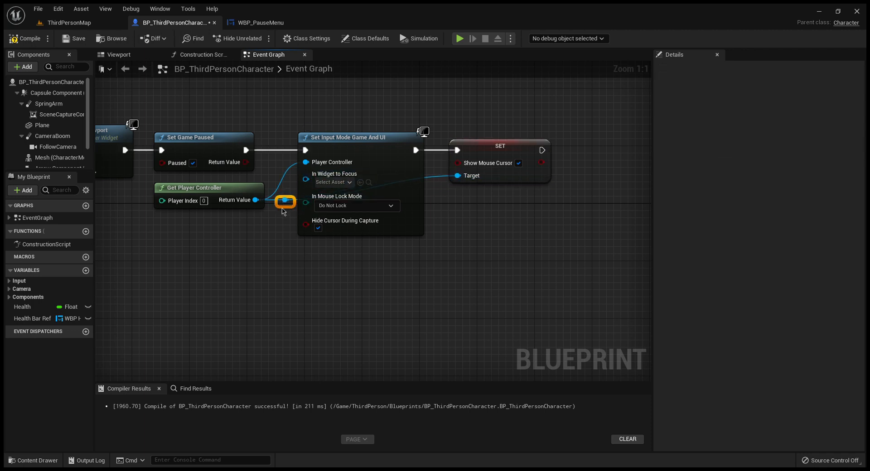
pyautogui.moveTo(285, 201); pyautogui.dragTo(288, 254)
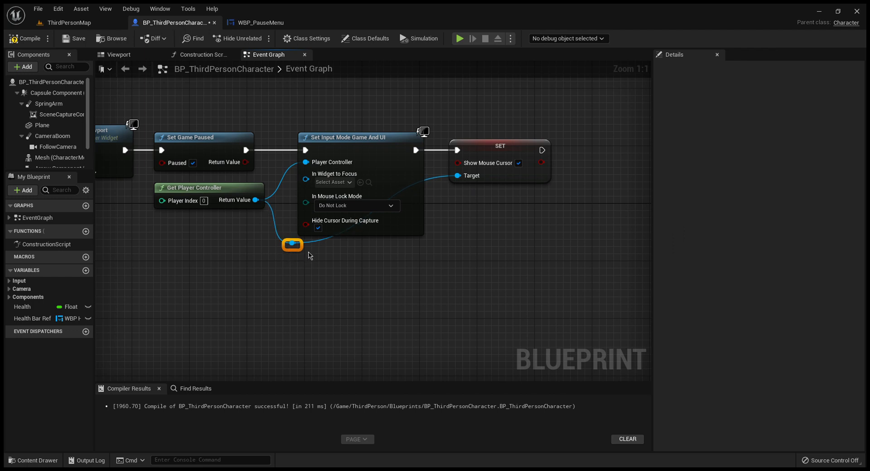
pyautogui.click(318, 248)
pyautogui.doubleClick(321, 242)
pyautogui.click(341, 255)
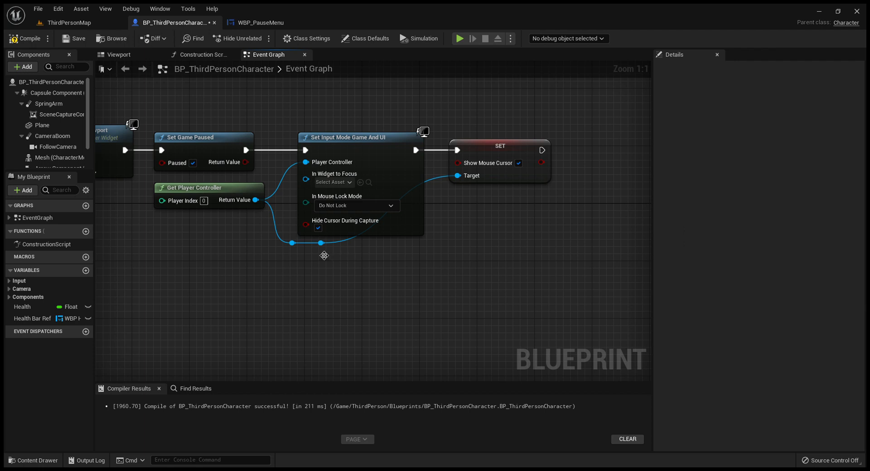
pyautogui.moveTo(321, 244); pyautogui.dragTo(421, 249)
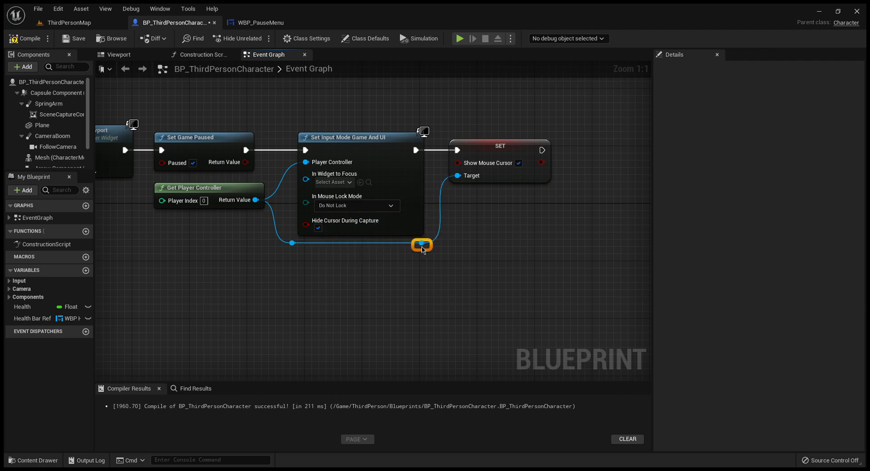
# Step: Add a Remove from Parent node targeting the Create WBP Pause Menu Widget return value and connect Flip Flop output B to it
pyautogui.moveTo(174, 249); pyautogui.dragTo(555, 241, button='right')
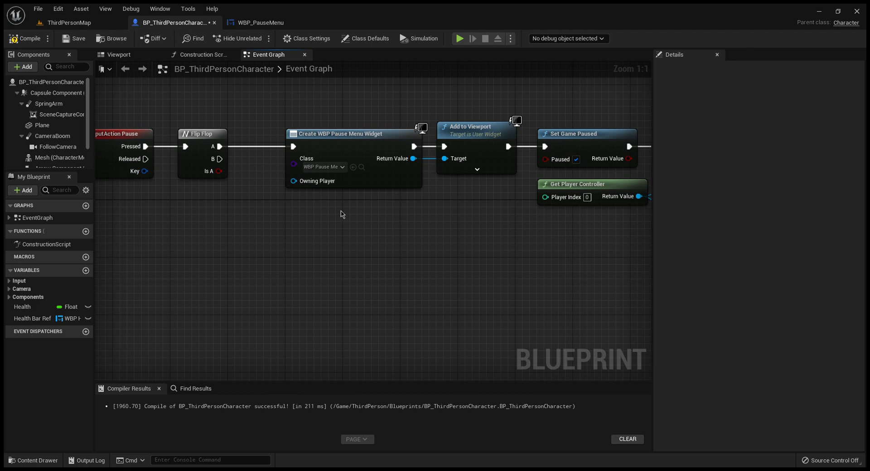
pyautogui.moveTo(375, 215)
pyautogui.mouseDown(button='right')
pyautogui.moveTo(256, 200)
pyautogui.moveTo(389, 204)
pyautogui.moveTo(379, 203)
pyautogui.mouseUp(button='right')
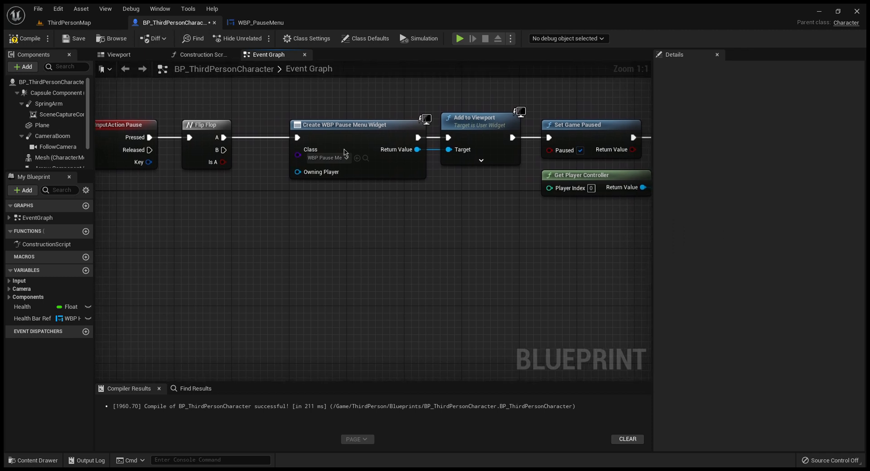
pyautogui.click(311, 130)
pyautogui.moveTo(311, 130)
pyautogui.mouseDown()
pyautogui.moveTo(303, 131)
pyautogui.moveTo(321, 130)
pyautogui.mouseUp()
pyautogui.moveTo(403, 156); pyautogui.dragTo(413, 240)
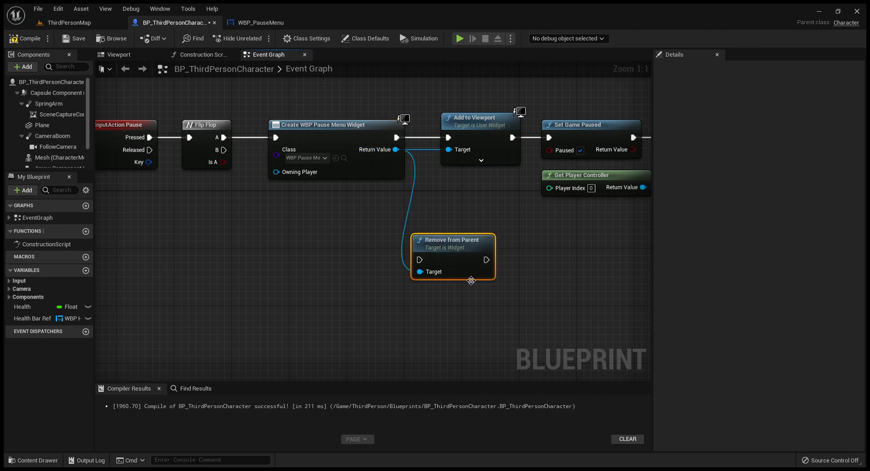
pyautogui.moveTo(441, 247); pyautogui.dragTo(316, 227)
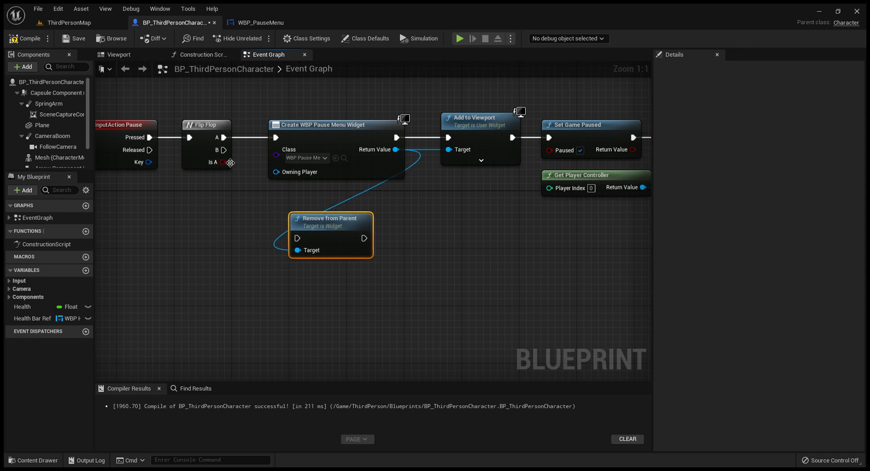
pyautogui.moveTo(223, 149); pyautogui.dragTo(298, 238)
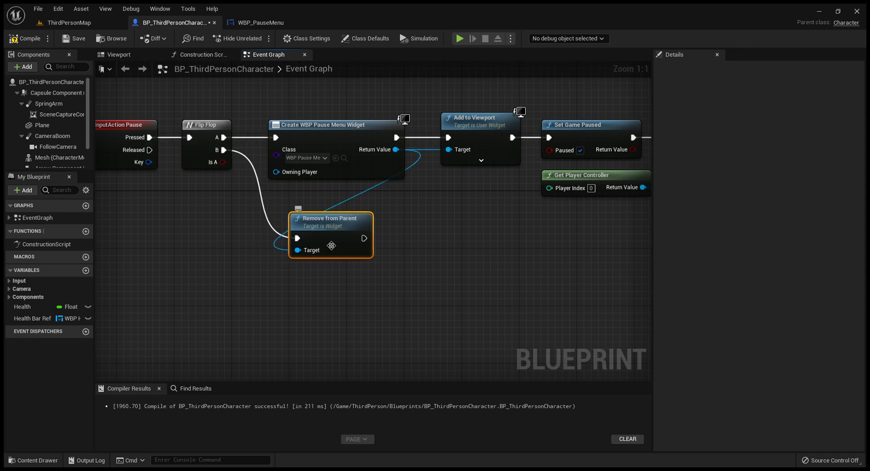
# Step: Straighten the widget return value wire to Remove from Parent with two reroute points beneath the Create WBP Pause Menu Widget node
pyautogui.doubleClick(334, 204)
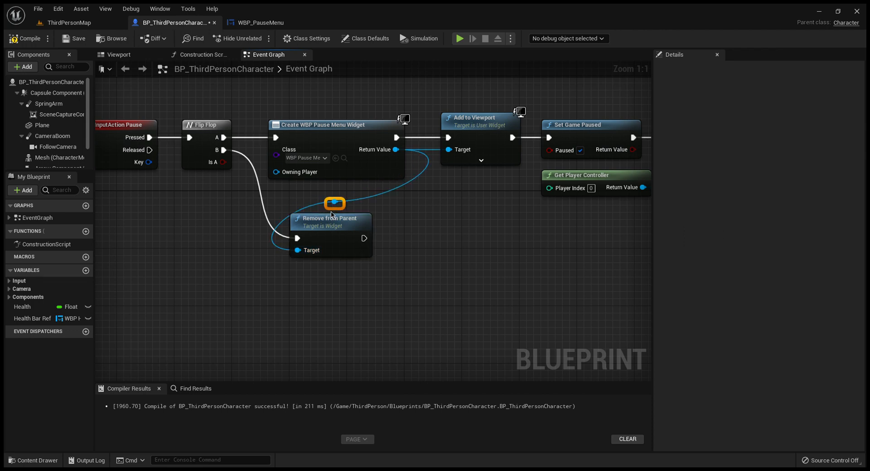
pyautogui.moveTo(334, 211); pyautogui.dragTo(284, 211)
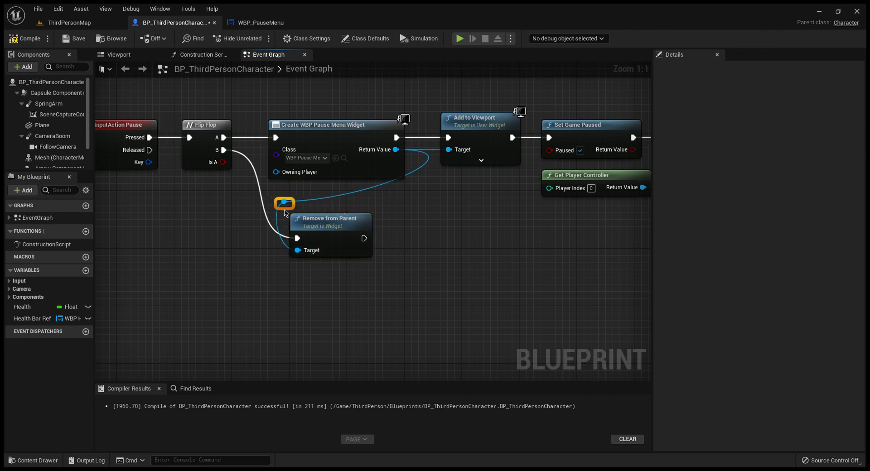
pyautogui.moveTo(325, 228)
pyautogui.mouseDown()
pyautogui.moveTo(316, 212)
pyautogui.moveTo(317, 227)
pyautogui.mouseUp()
pyautogui.click(285, 199)
pyautogui.moveTo(286, 205); pyautogui.dragTo(281, 203)
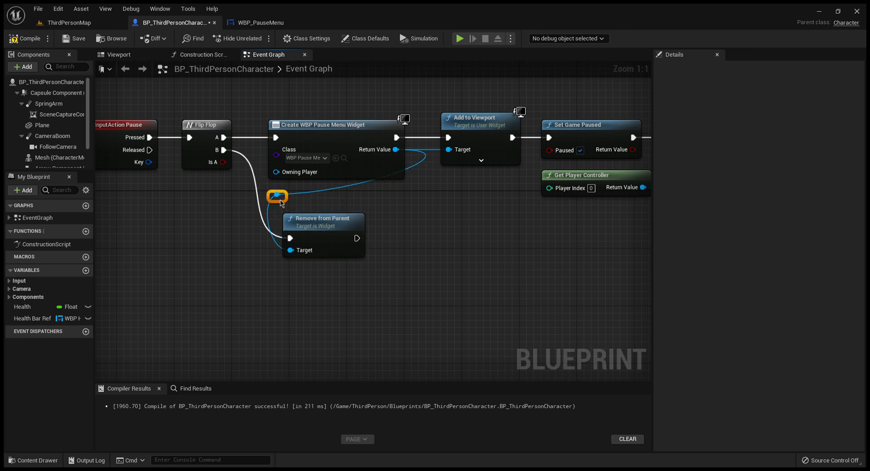
pyautogui.doubleClick(360, 187)
pyautogui.moveTo(360, 186); pyautogui.dragTo(407, 199)
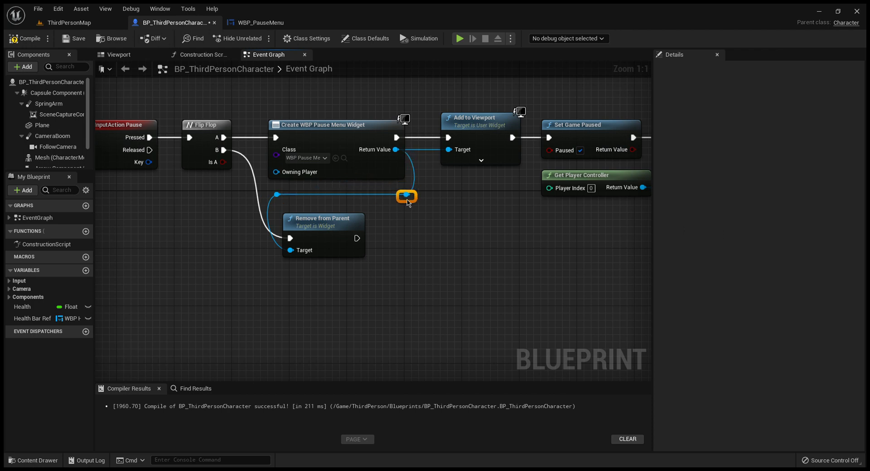
# Step: Shift the Remove from Parent node and both reroute points slightly lower, keeping the wire between the points level
pyautogui.moveTo(341, 222); pyautogui.dragTo(333, 211)
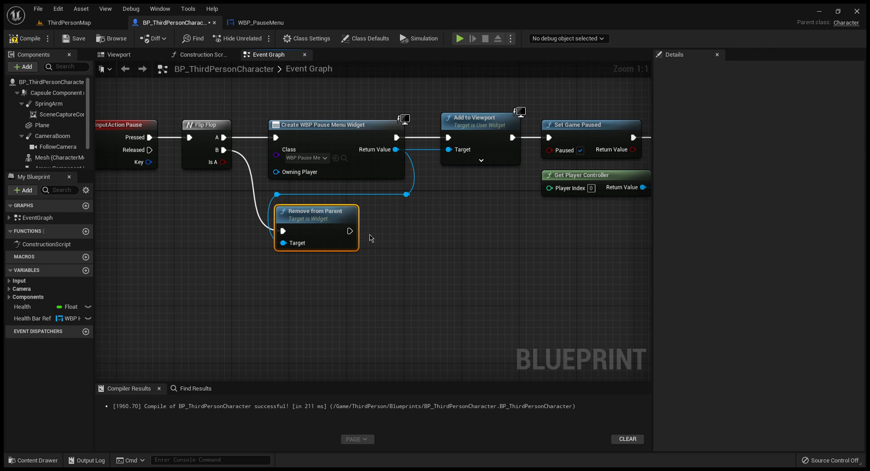
pyautogui.moveTo(324, 220); pyautogui.dragTo(324, 234)
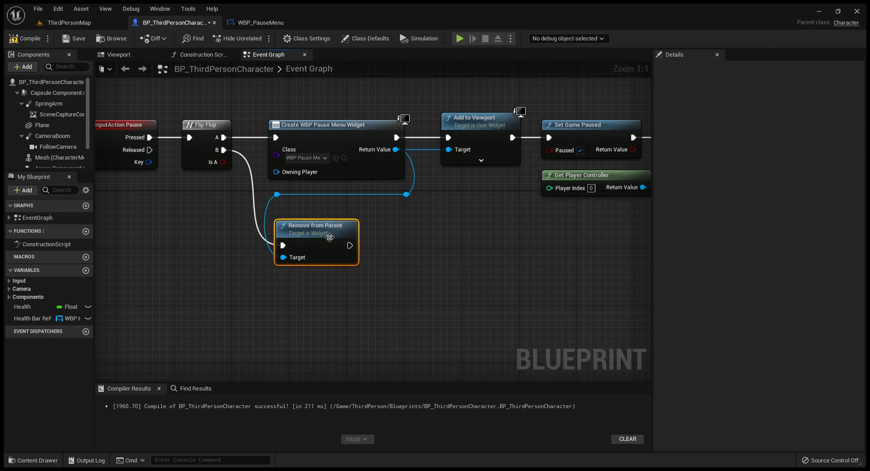
pyautogui.moveTo(277, 198); pyautogui.dragTo(277, 213)
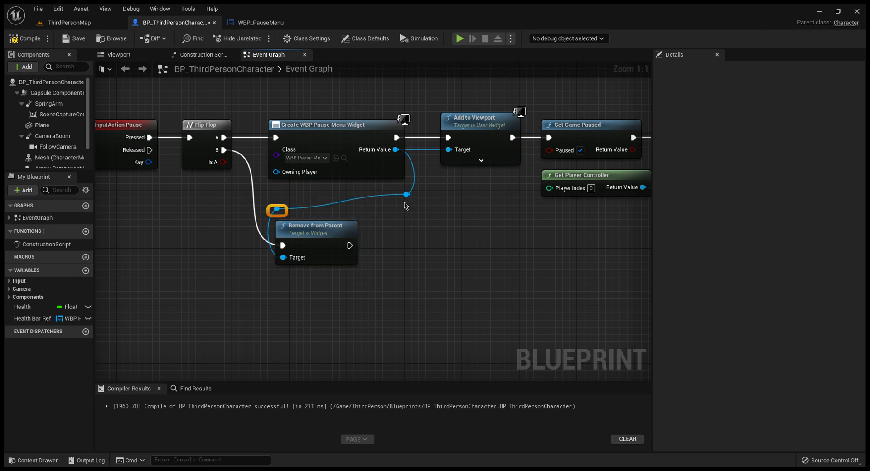
pyautogui.moveTo(406, 194); pyautogui.dragTo(406, 211)
# Step: Connect Remove from Parent to a new Set Input Mode Game Only node placed beside it
pyautogui.moveTo(452, 267); pyautogui.dragTo(489, 242, button='right')
pyautogui.moveTo(385, 224); pyautogui.dragTo(425, 230)
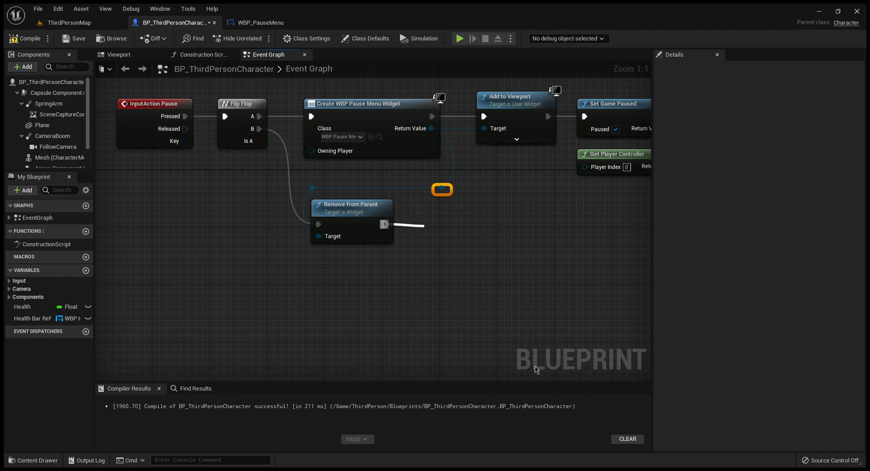
pyautogui.click(536, 369)
pyautogui.moveTo(485, 215)
pyautogui.mouseDown()
pyautogui.moveTo(475, 214)
pyautogui.moveTo(478, 222)
pyautogui.mouseUp()
# Step: Append a Set Show Mouse Cursor node with the option unchecked after Set Input Mode Game Only, aligned with it
pyautogui.moveTo(548, 246); pyautogui.dragTo(376, 219, button='right')
pyautogui.moveTo(330, 203); pyautogui.dragTo(368, 210)
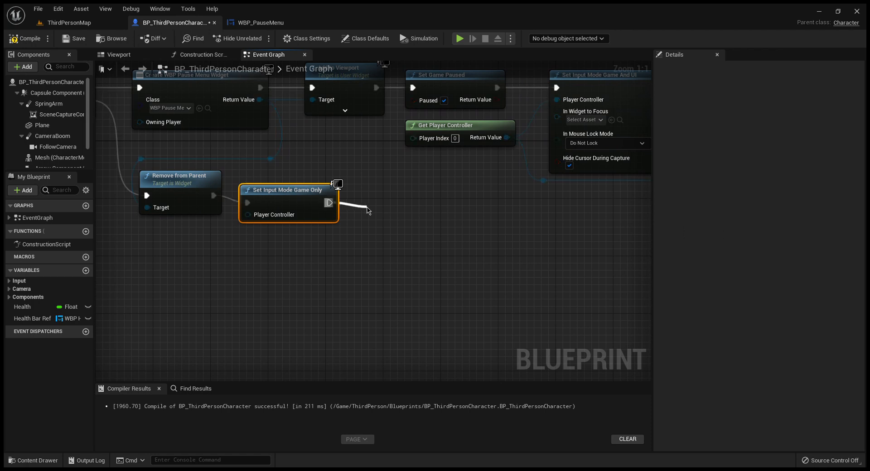
pyautogui.moveTo(516, 243); pyautogui.dragTo(375, 306, button='right')
pyautogui.moveTo(288, 288); pyautogui.dragTo(272, 273)
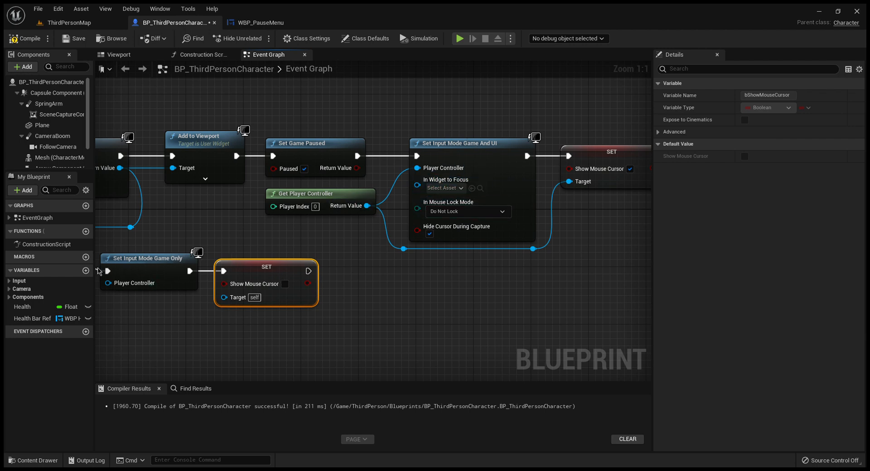
# Step: Follow the unchecked Show Mouse Cursor node with a Set Game Paused node, leaving Paused unchecked, and compile the blueprint
pyautogui.moveTo(228, 331); pyautogui.dragTo(378, 346, button='right')
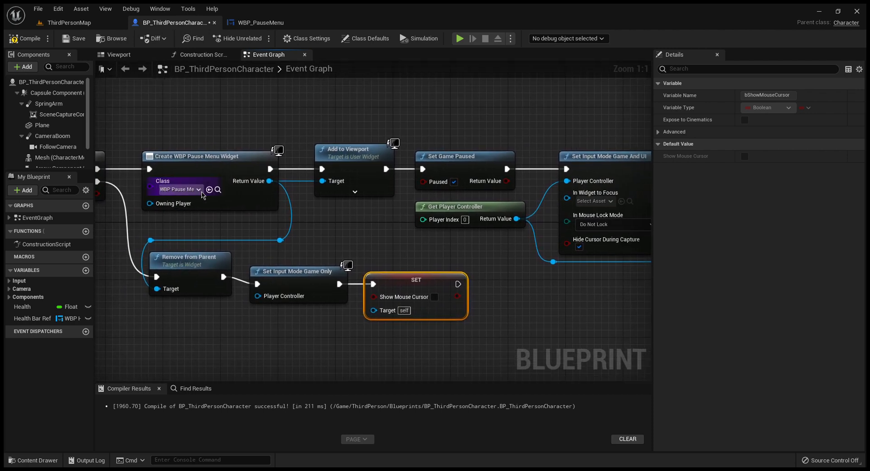
pyautogui.moveTo(286, 313); pyautogui.dragTo(182, 277, button='right')
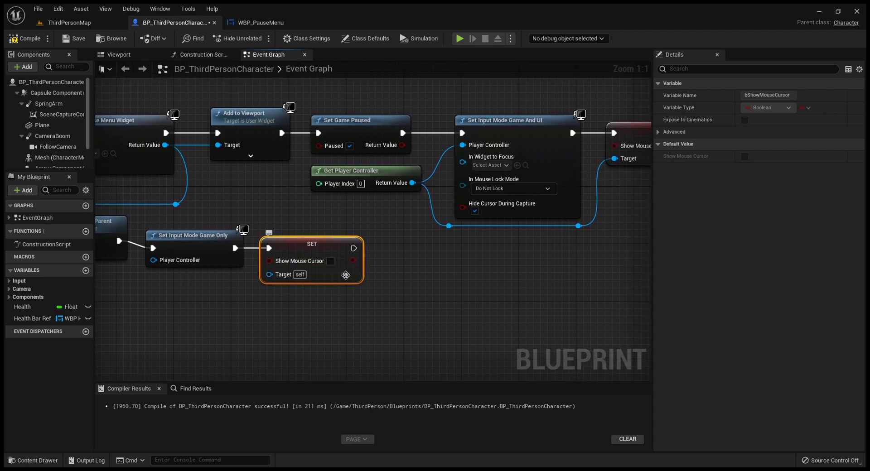
pyautogui.moveTo(362, 253); pyautogui.dragTo(396, 253)
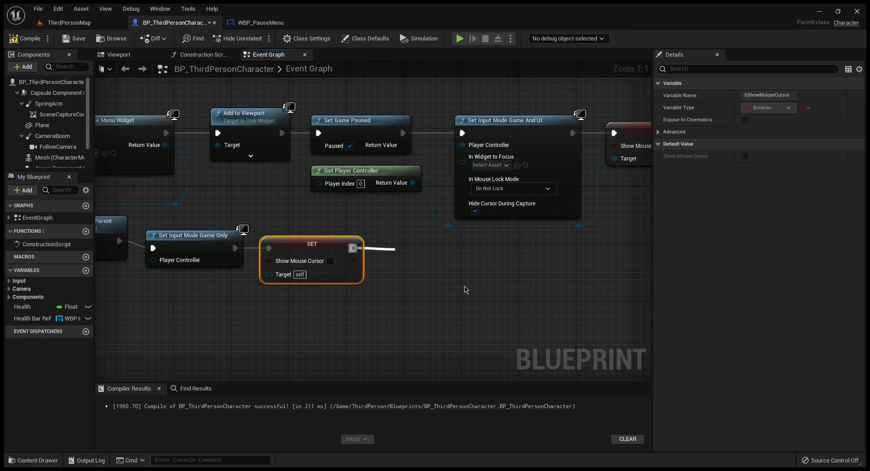
pyautogui.moveTo(452, 259); pyautogui.dragTo(446, 253)
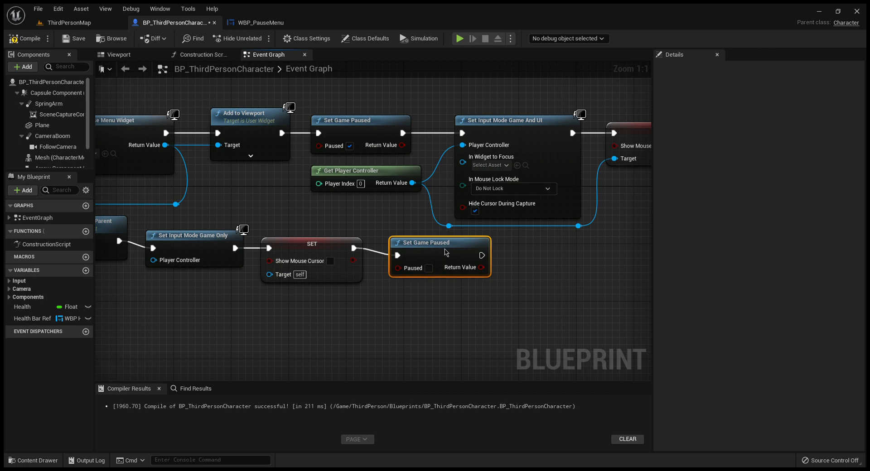
pyautogui.moveTo(536, 268); pyautogui.dragTo(718, 314, button='right')
pyautogui.moveTo(590, 316); pyautogui.dragTo(653, 302, button='right')
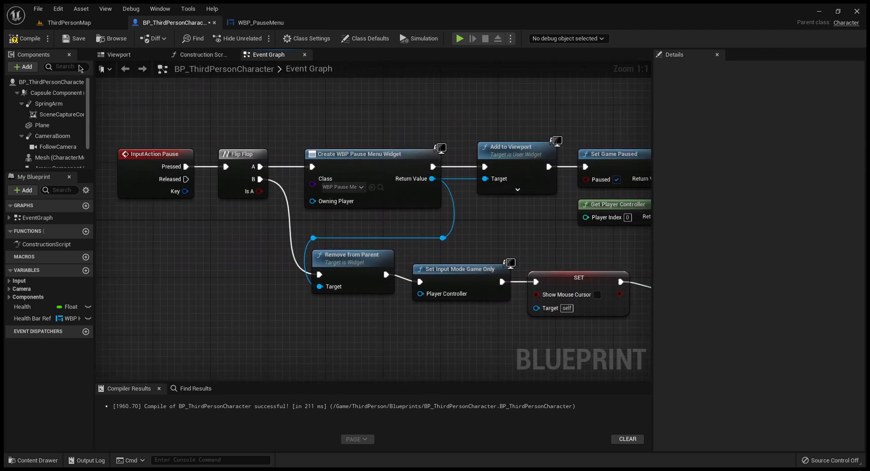
pyautogui.click(25, 38)
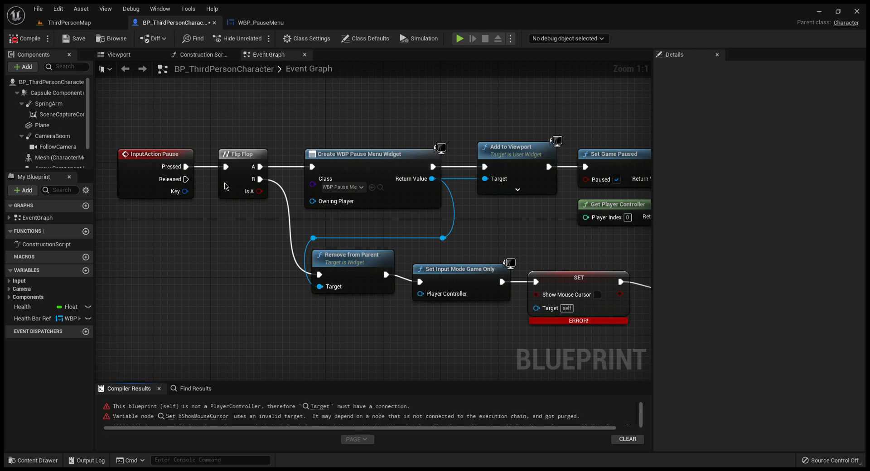
# Step: Feed Set Input Mode Game Only and the unchecked Show Mouse Cursor node's Target from a new Get Player Controller, and compile and save
pyautogui.moveTo(352, 324); pyautogui.dragTo(231, 274, button='right')
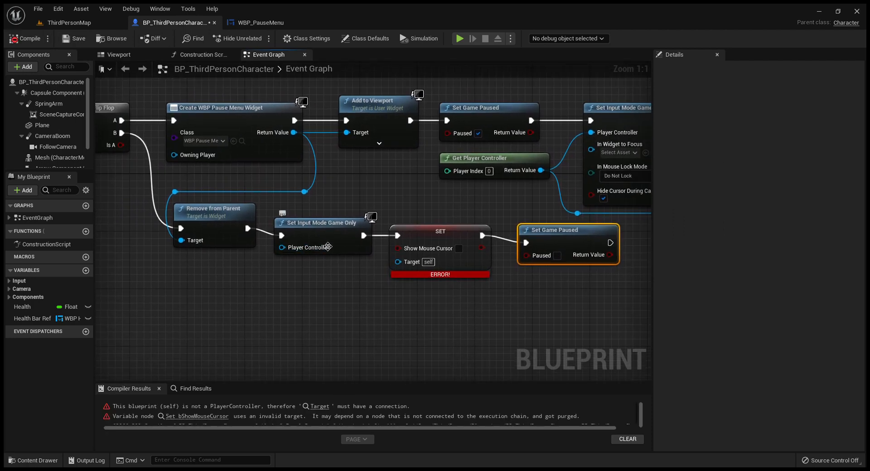
pyautogui.moveTo(283, 247); pyautogui.dragTo(249, 274)
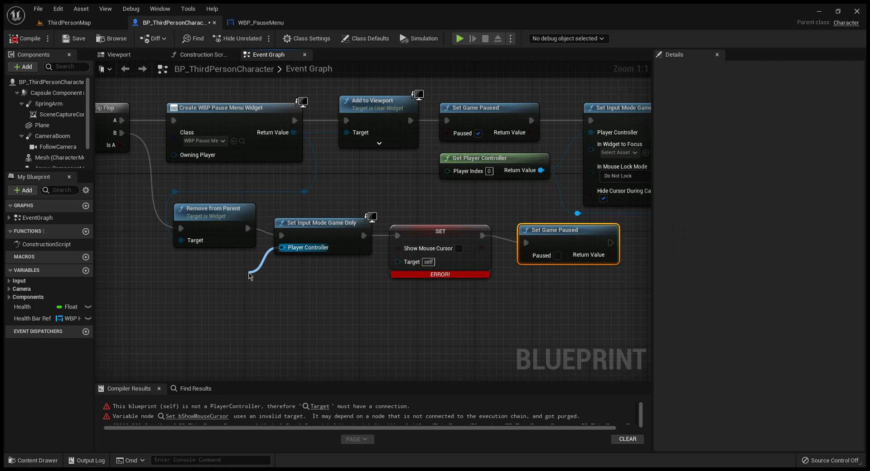
pyautogui.click(298, 353)
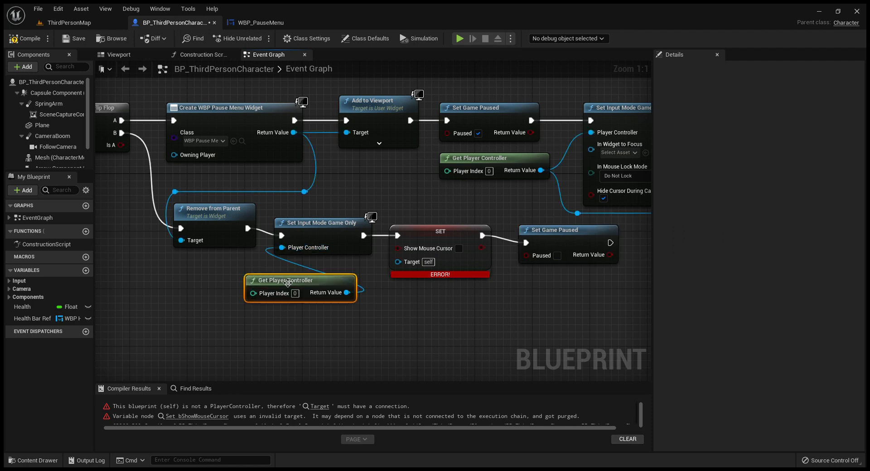
pyautogui.moveTo(274, 273); pyautogui.dragTo(186, 267)
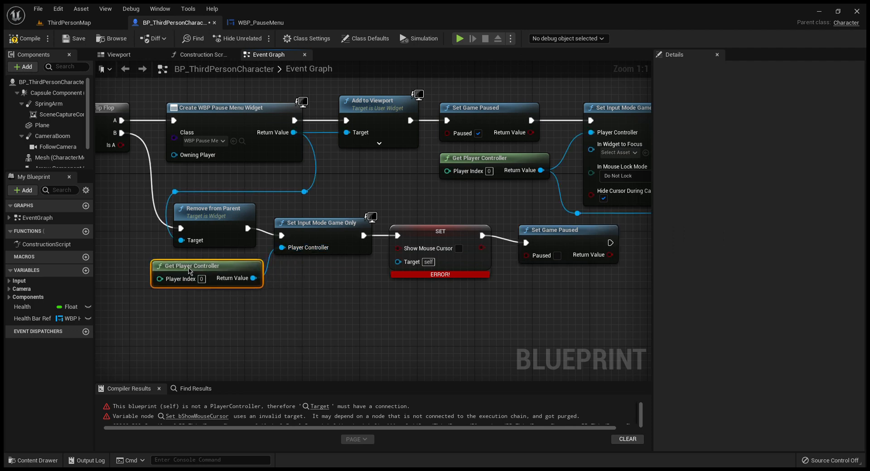
pyautogui.moveTo(253, 278); pyautogui.dragTo(398, 261)
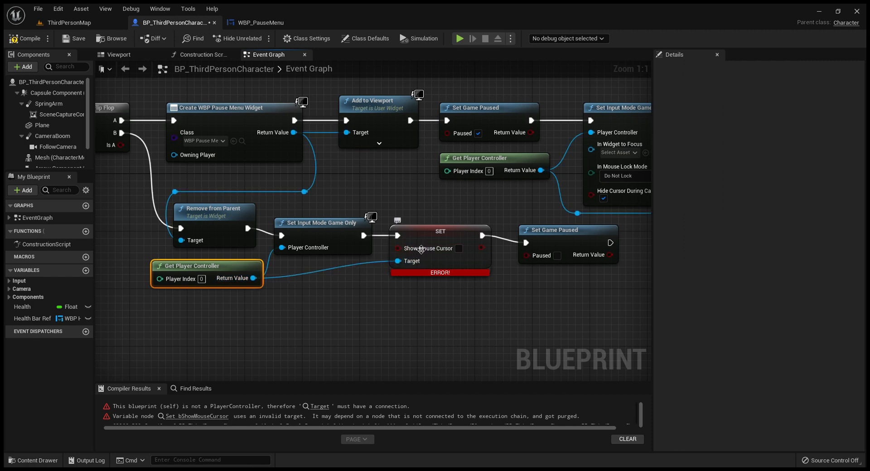
pyautogui.click(25, 38)
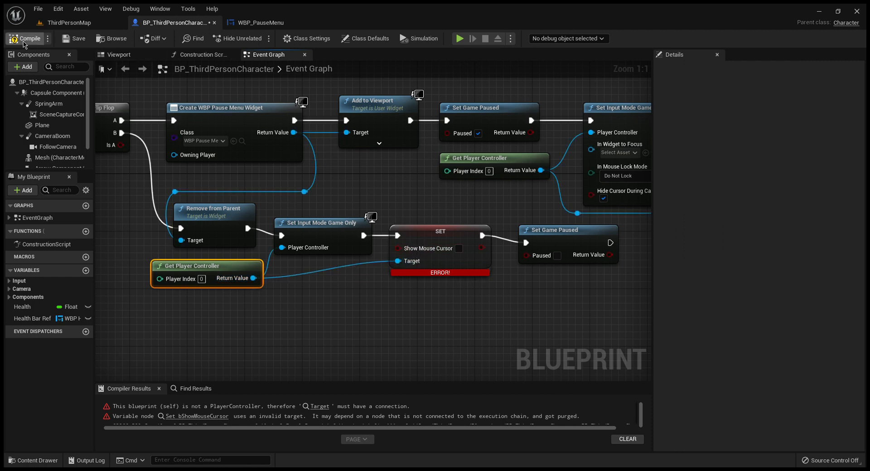
pyautogui.click(71, 39)
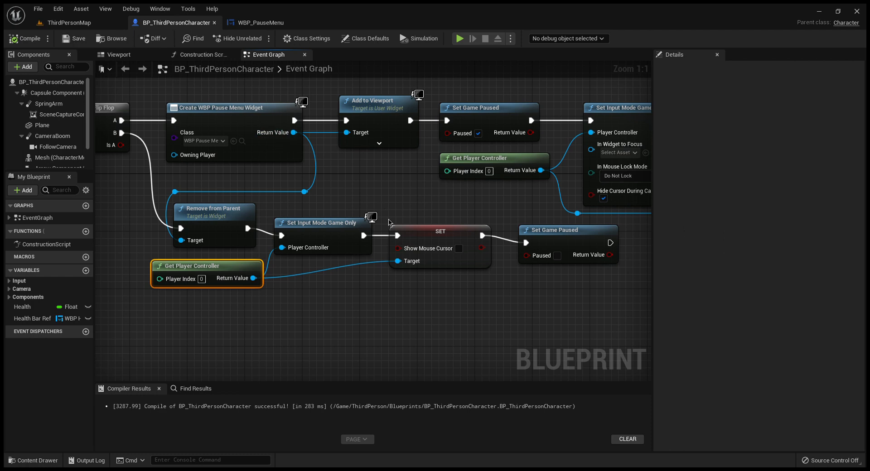
# Step: Return to the ThirdPersonMap level and enlarge its viewport by shrinking the Content Browser
pyautogui.click(261, 23)
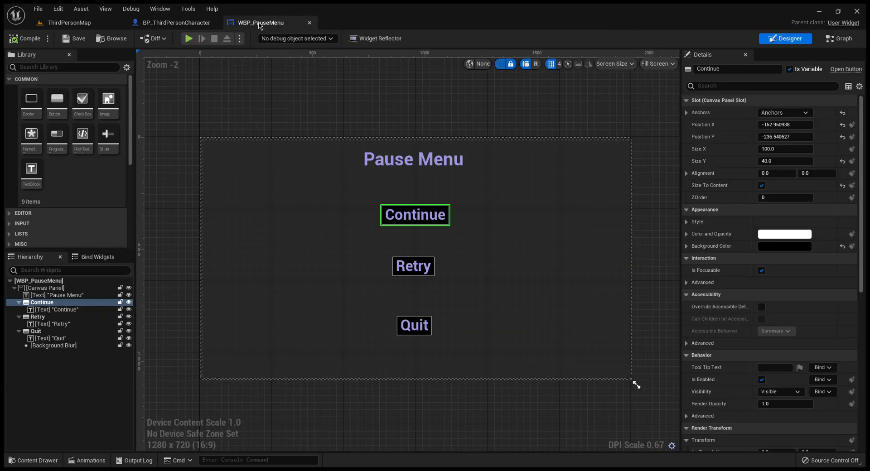
pyautogui.click(72, 26)
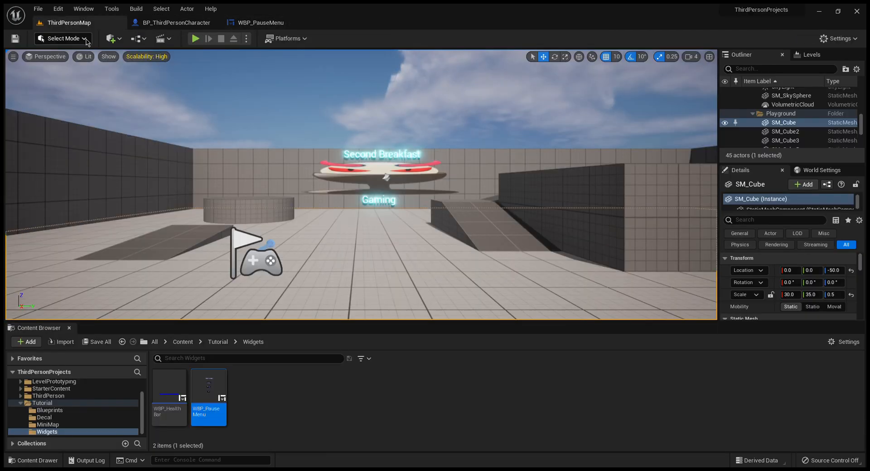
pyautogui.moveTo(299, 328); pyautogui.dragTo(314, 451)
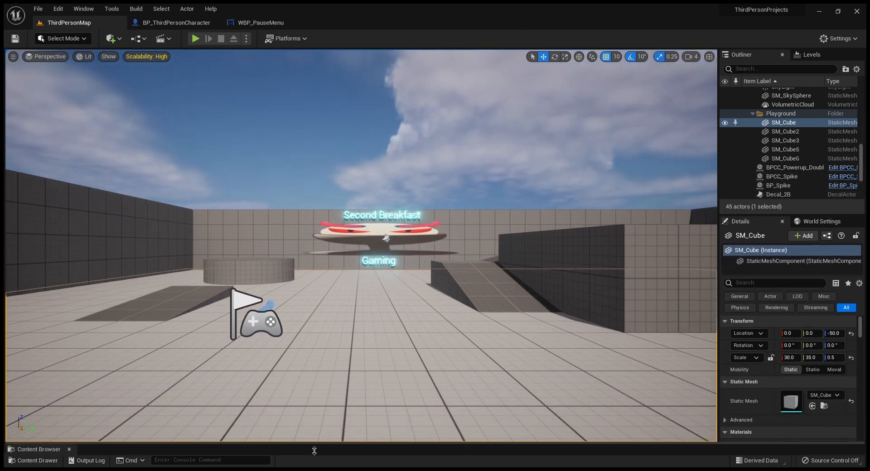
# Step: Play the level in the editor, run the character forward, open the pause menu and resume the game with Continue
pyautogui.click(195, 39)
pyautogui.click(242, 145)
pyautogui.press('w')
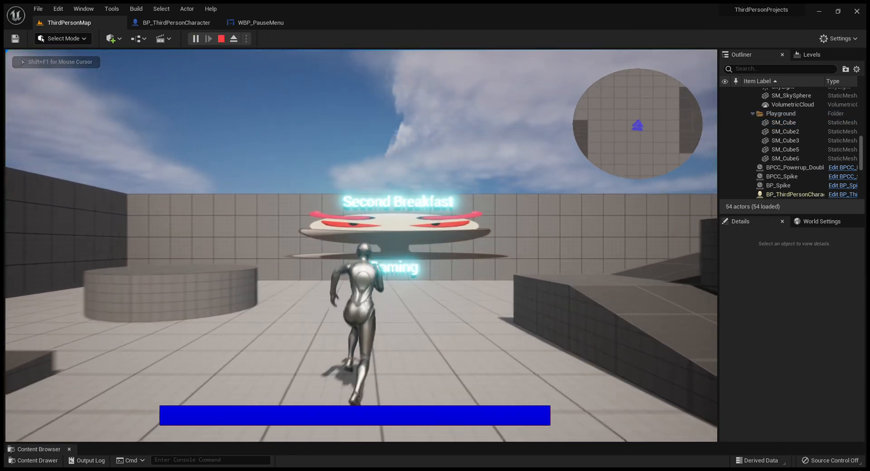
pyautogui.press('p')
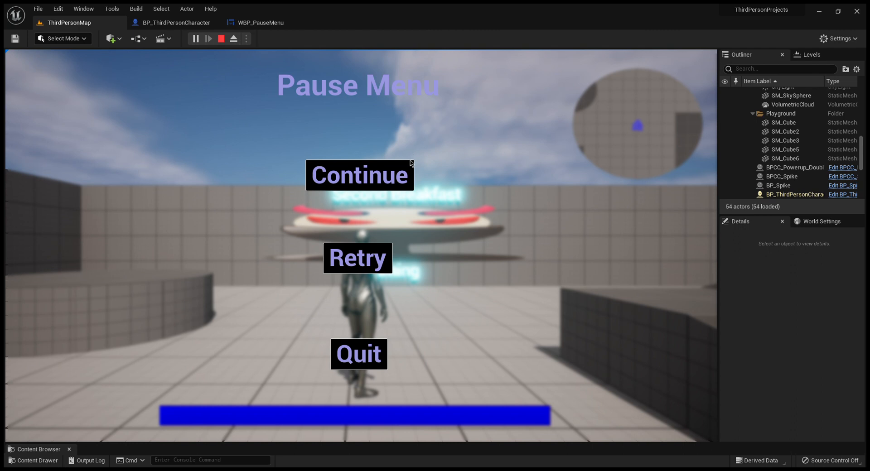
pyautogui.click(358, 178)
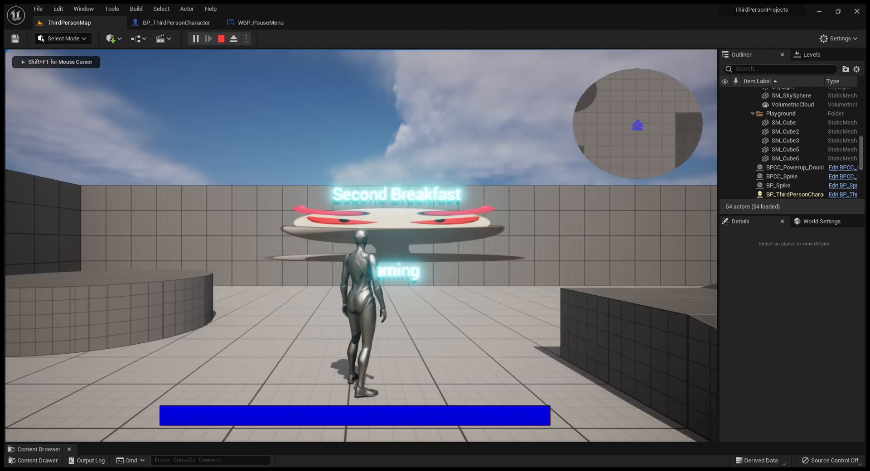
# Step: Move the character forward and back to test control, pause the game again and resume it with Continue
pyautogui.press('w')
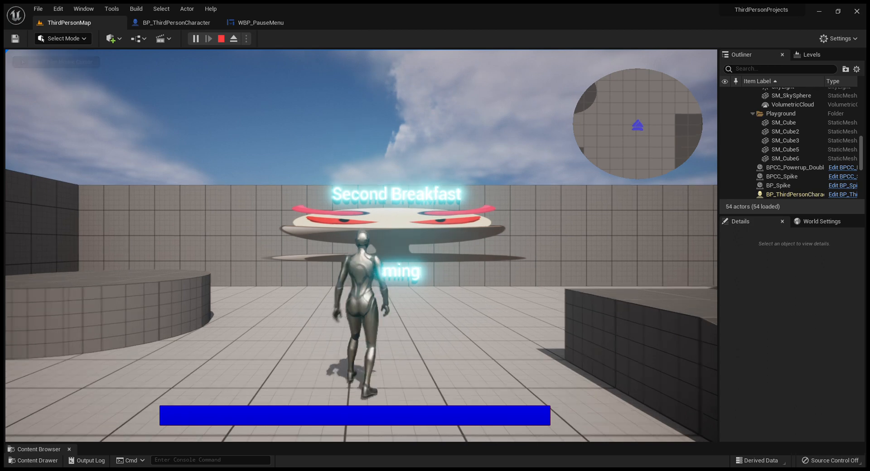
pyautogui.press('s')
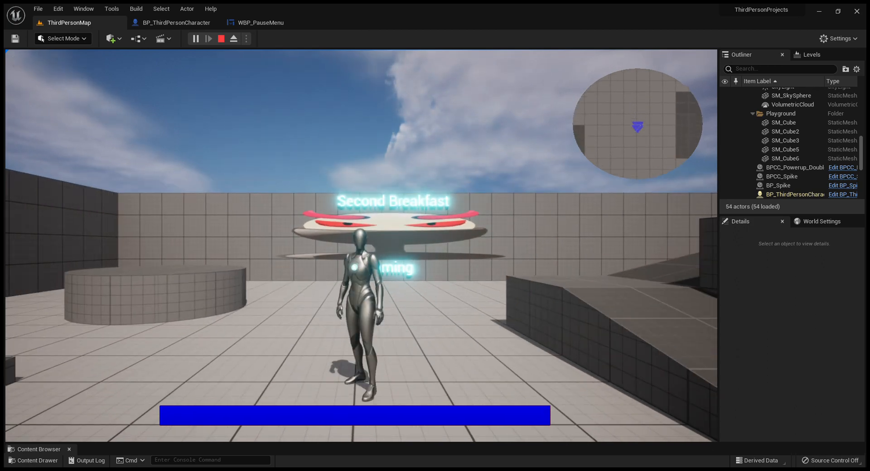
pyautogui.press('p')
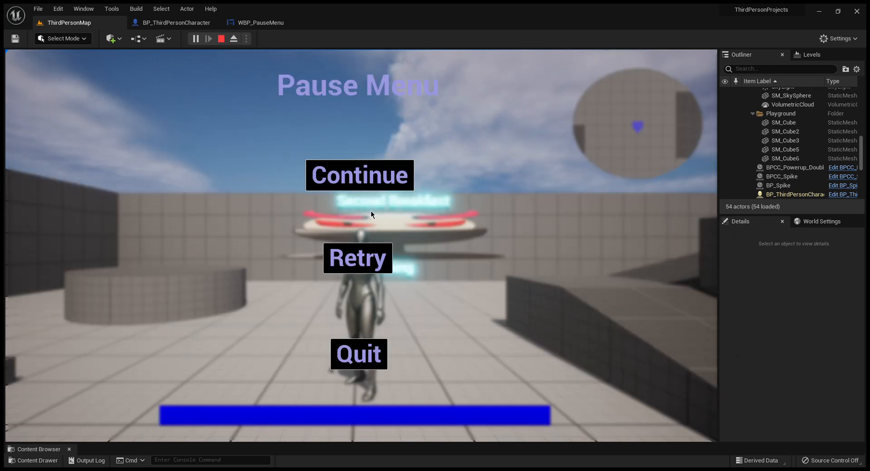
pyautogui.click(365, 183)
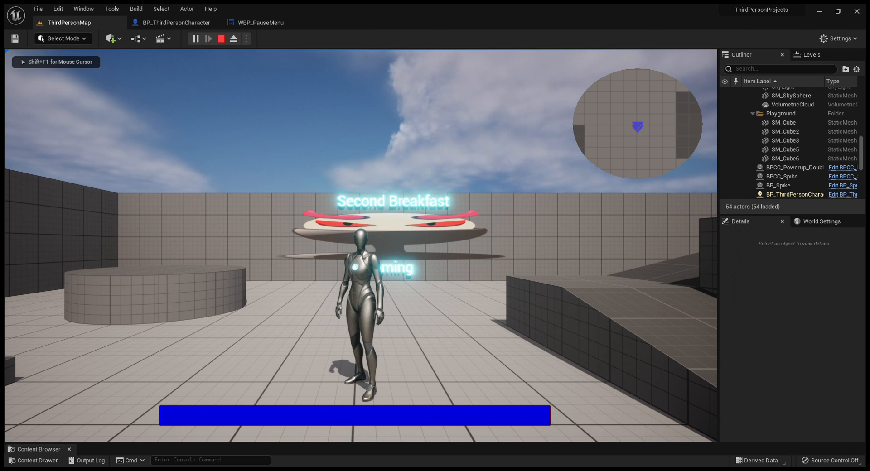
# Step: Test the pause menu's Retry button and run the character through the restarted level
pyautogui.press('p')
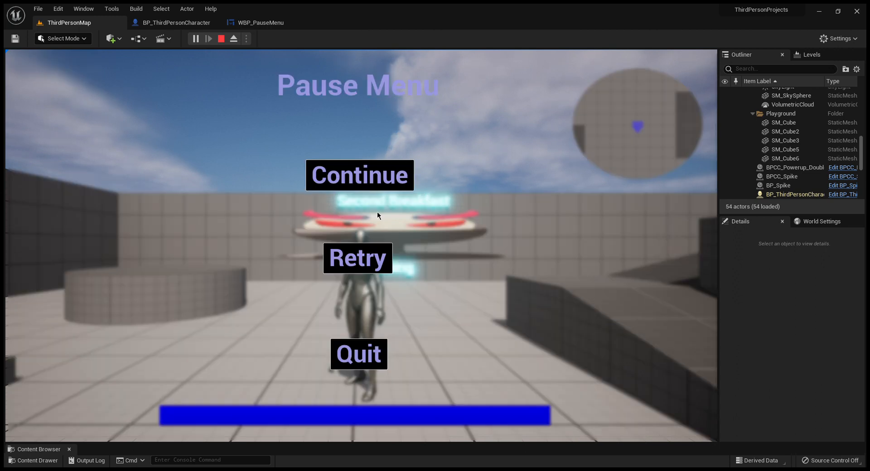
pyautogui.click(375, 264)
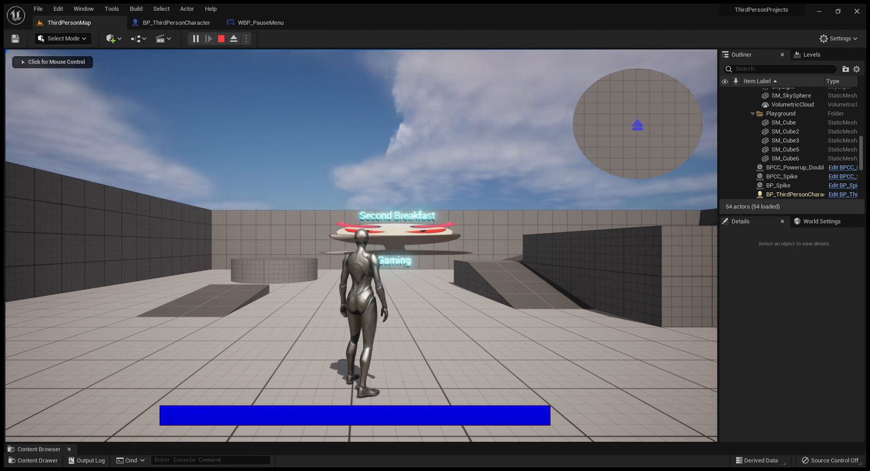
pyautogui.press('w')
pyautogui.press('d')
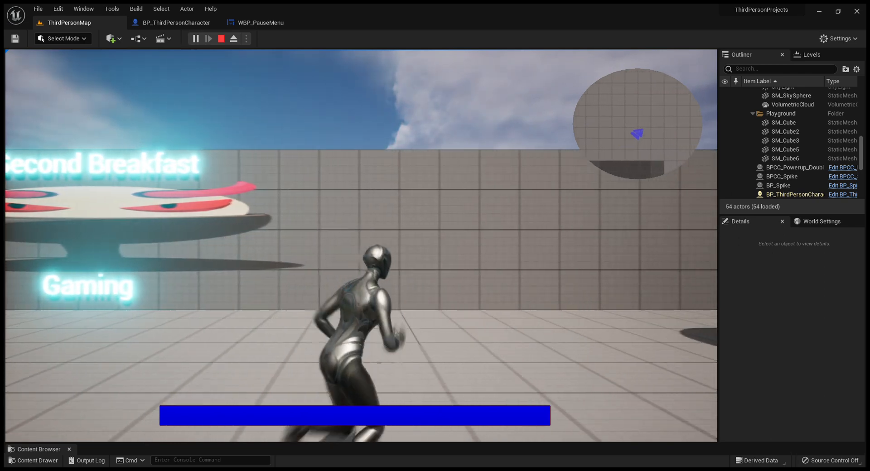
# Step: Turn the character back toward the camera, pause the game and end the play session with Quit
pyautogui.press('s')
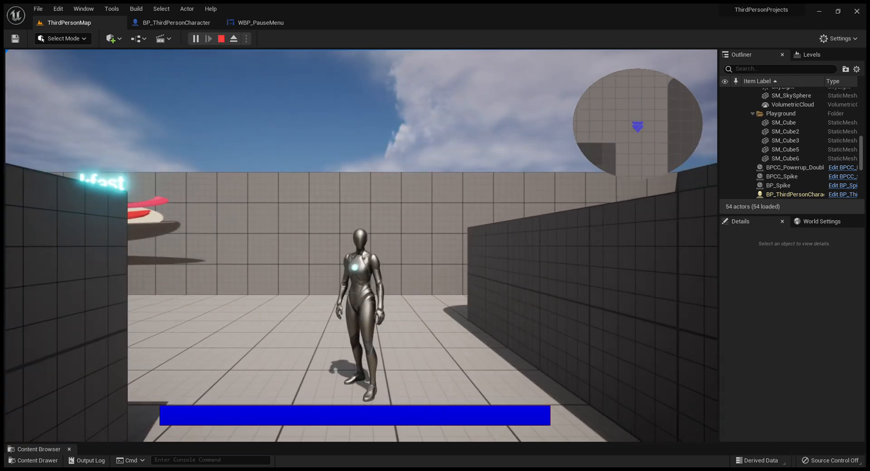
pyautogui.press('p')
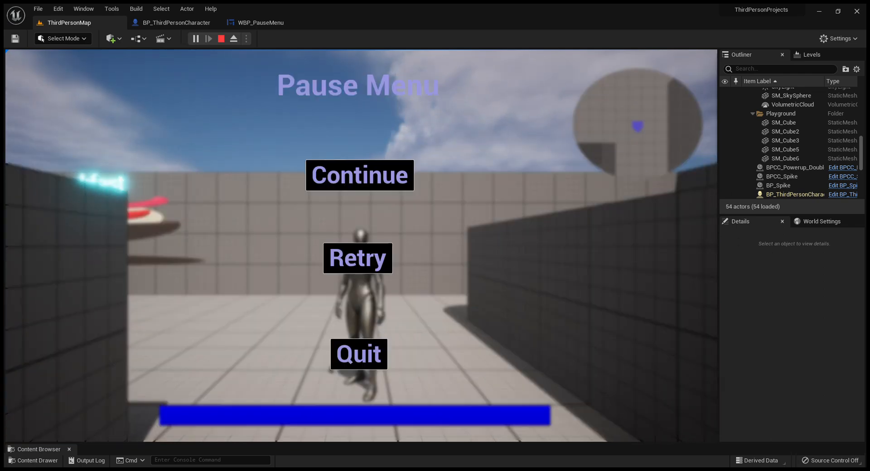
pyautogui.click(375, 356)
pyautogui.press('w')
pyautogui.moveTo(375, 356); pyautogui.dragTo(400, 356, button='right')
pyautogui.press('w')
pyautogui.press('w')
pyautogui.press('w')
pyautogui.press('s')
pyautogui.press('w')
pyautogui.press('s')
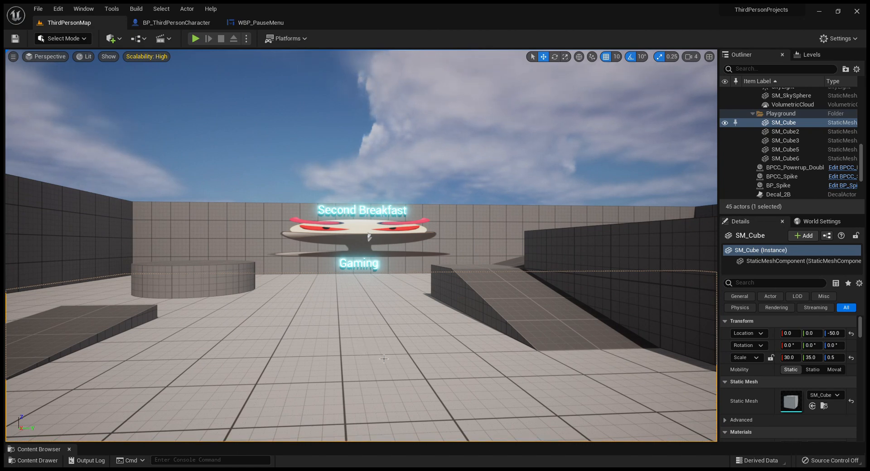
# Step: Review the WBP_PauseMenu layout and the pause logic in BP_ThirdPersonCharacter's event graph, and return to the ThirdPersonMap level
pyautogui.click(258, 23)
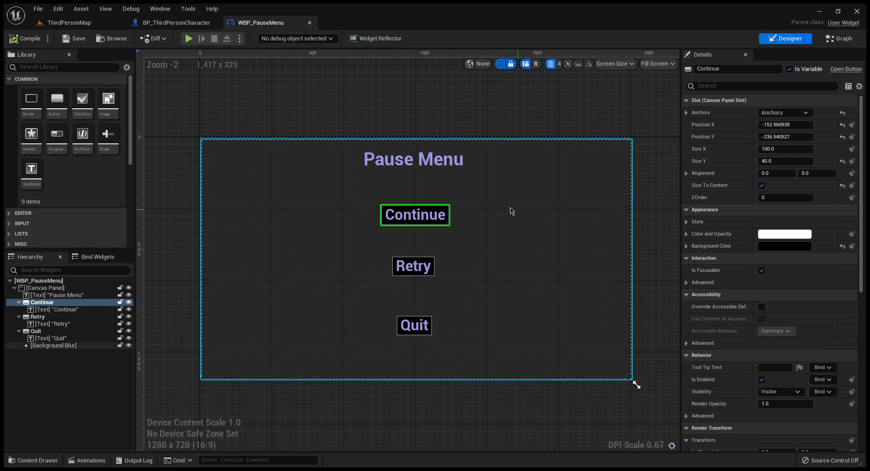
pyautogui.click(166, 22)
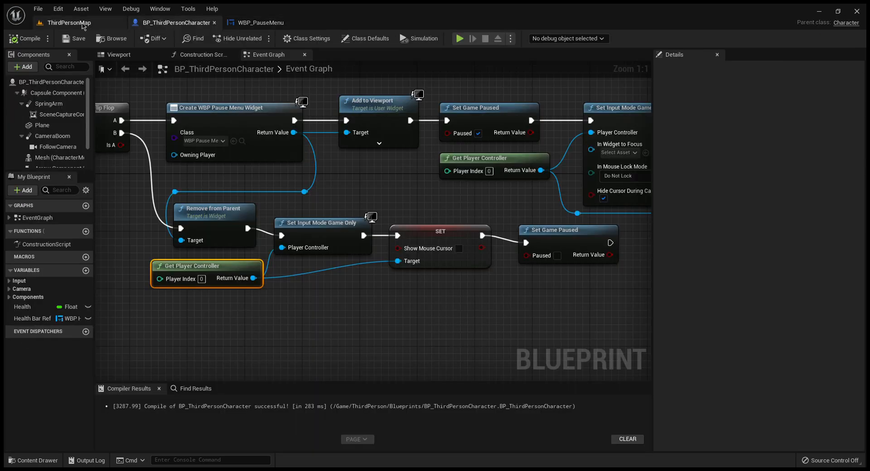
pyautogui.click(75, 23)
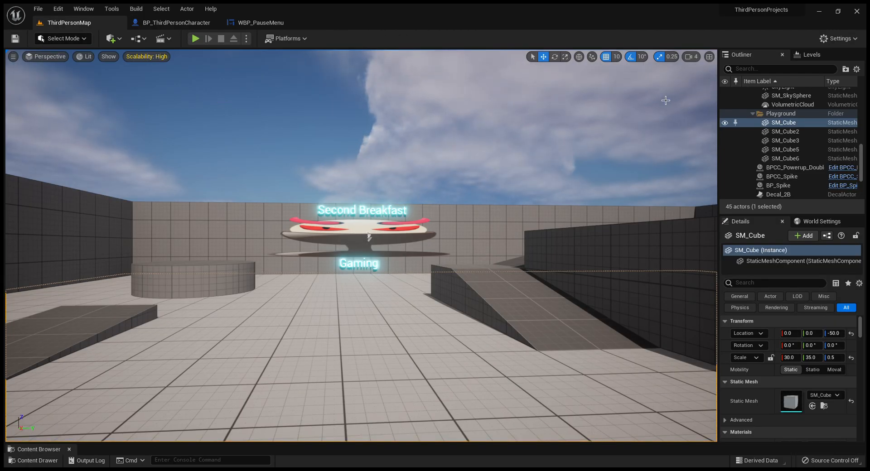